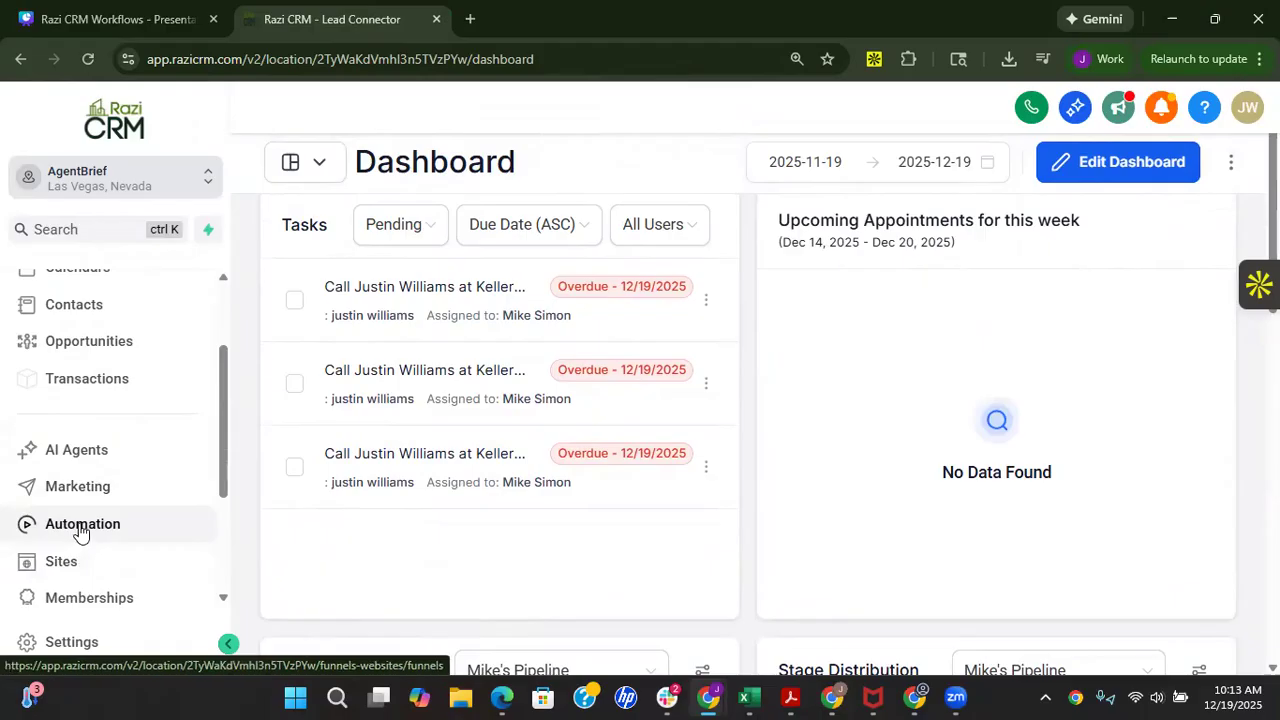
Step: Create a new automation workflow from scratch
left_click(80, 530)
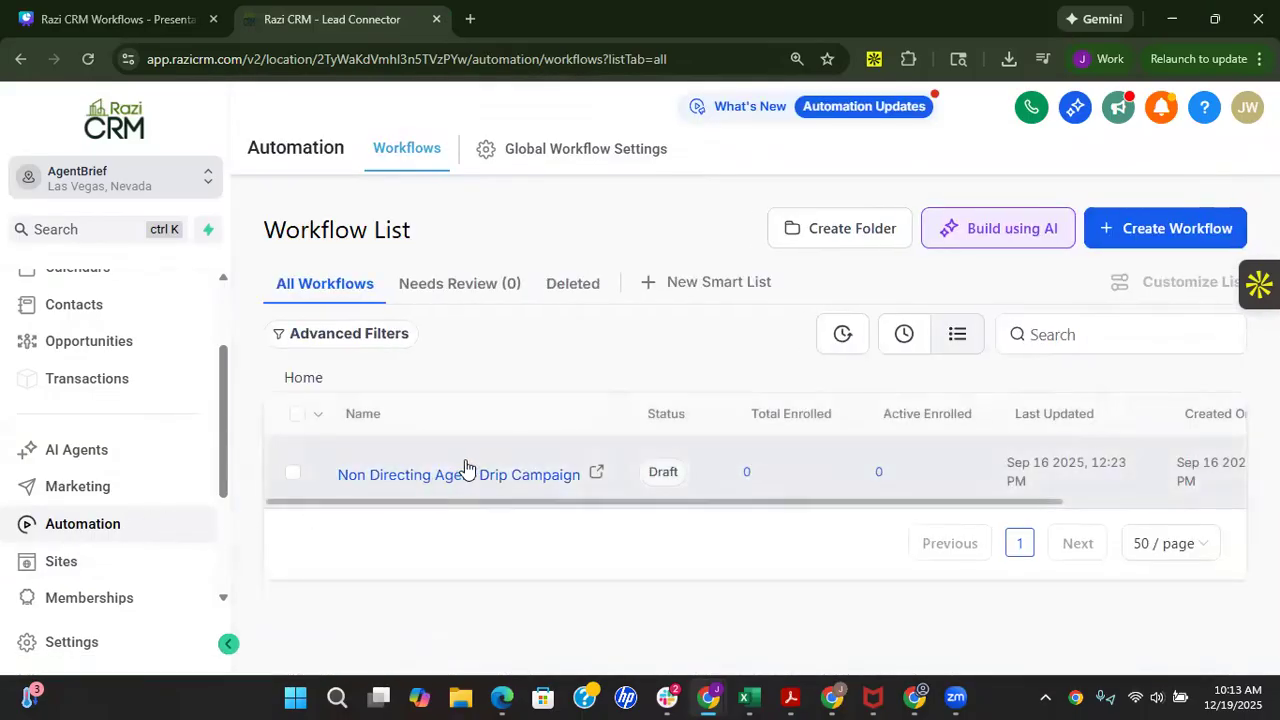
left_click(1135, 242)
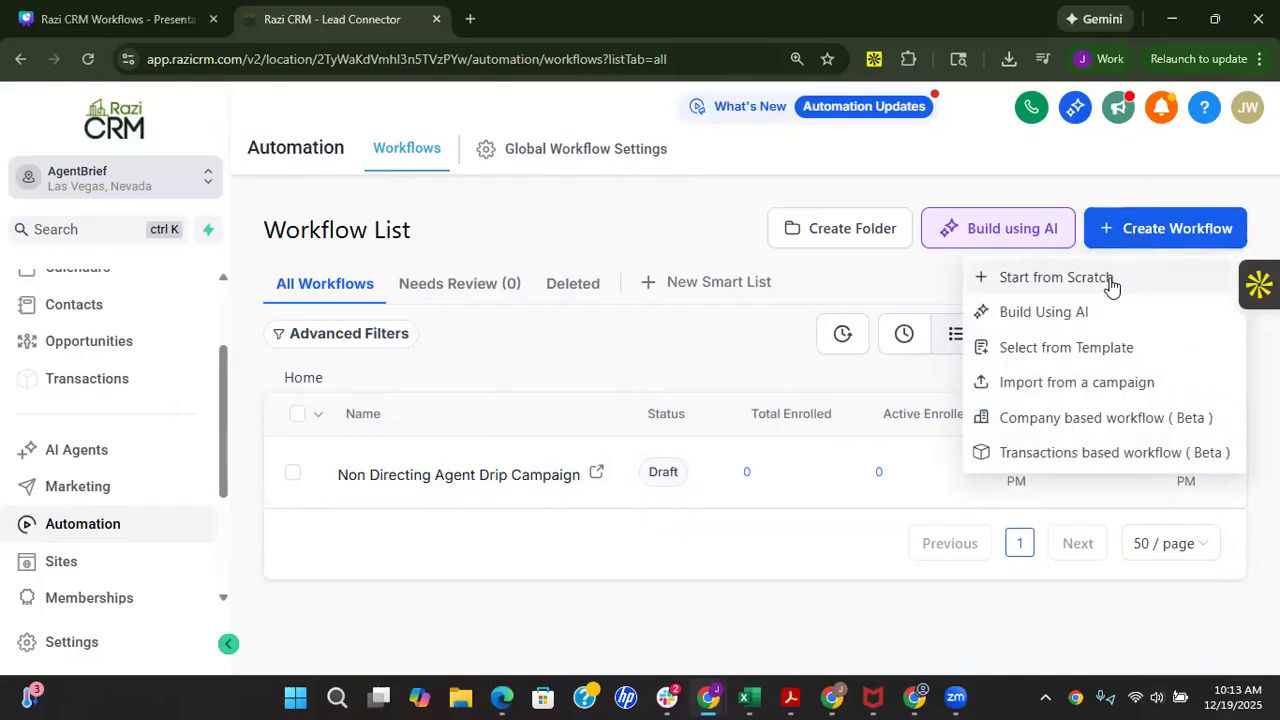
left_click(1111, 285)
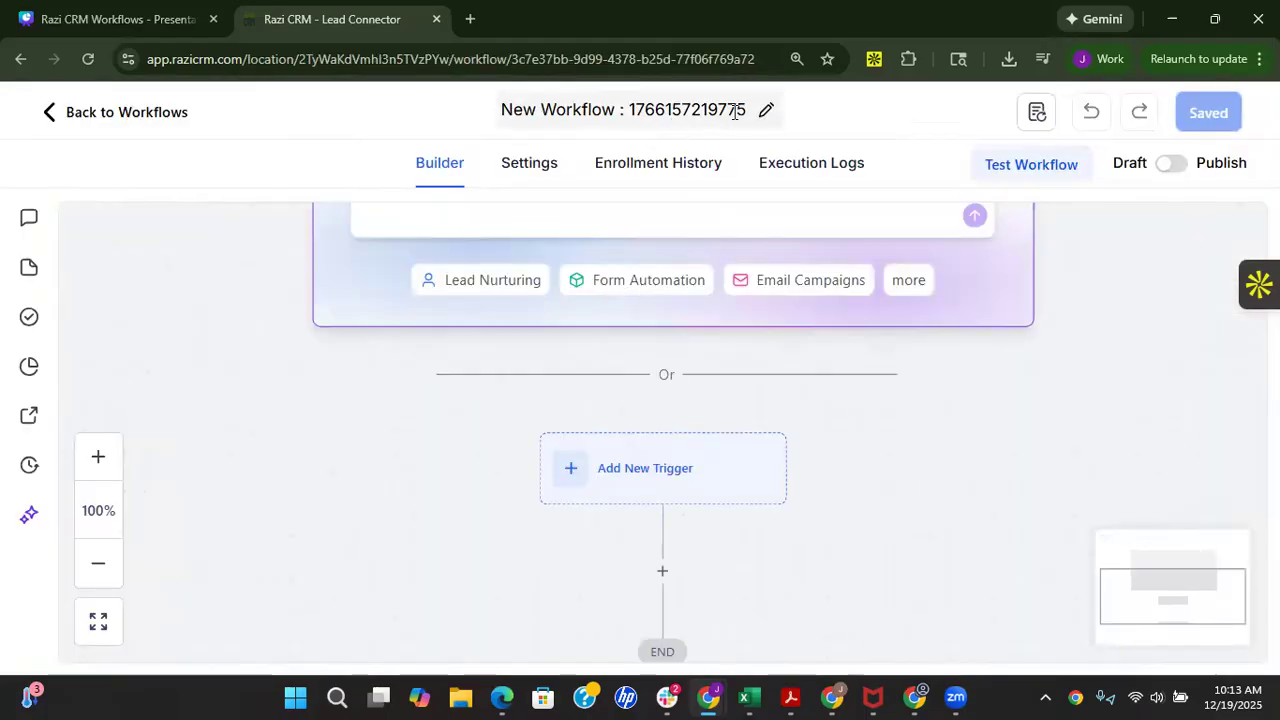
Step: Rename the new workflow as "Assign Hot Leads to Rep"
left_click(766, 112)
type("As")
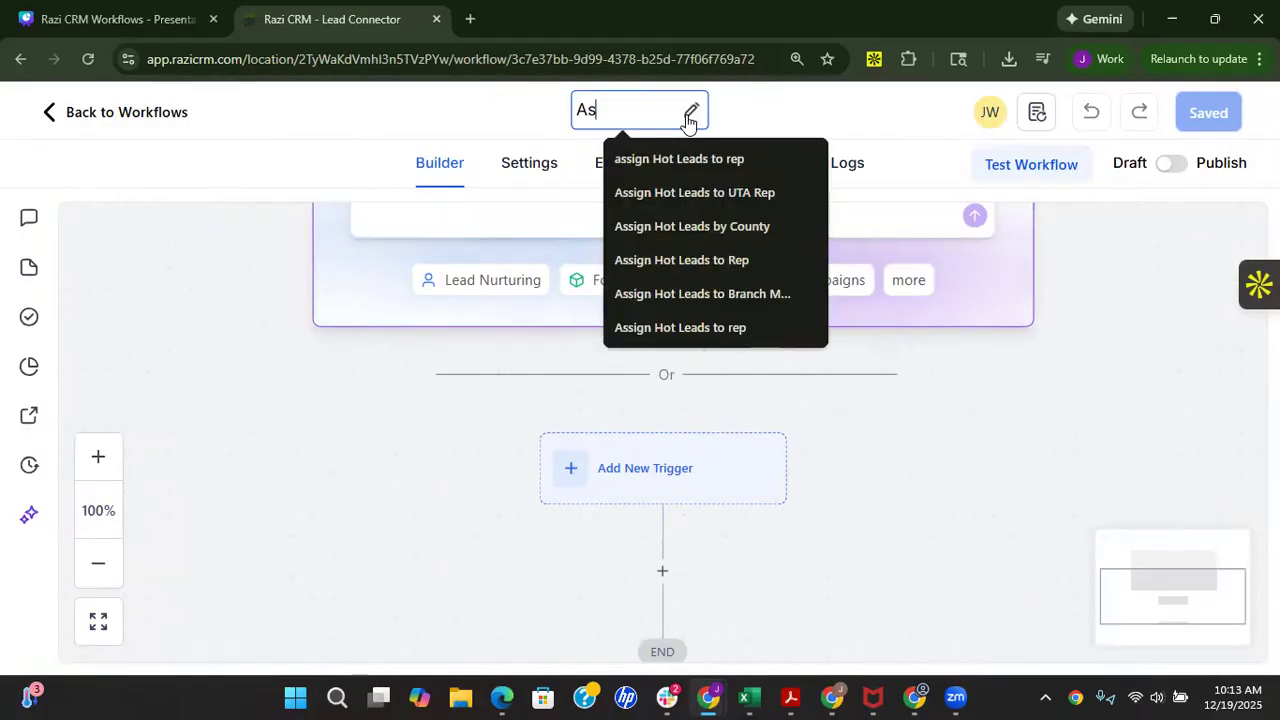
type("sign Hot Leads to")
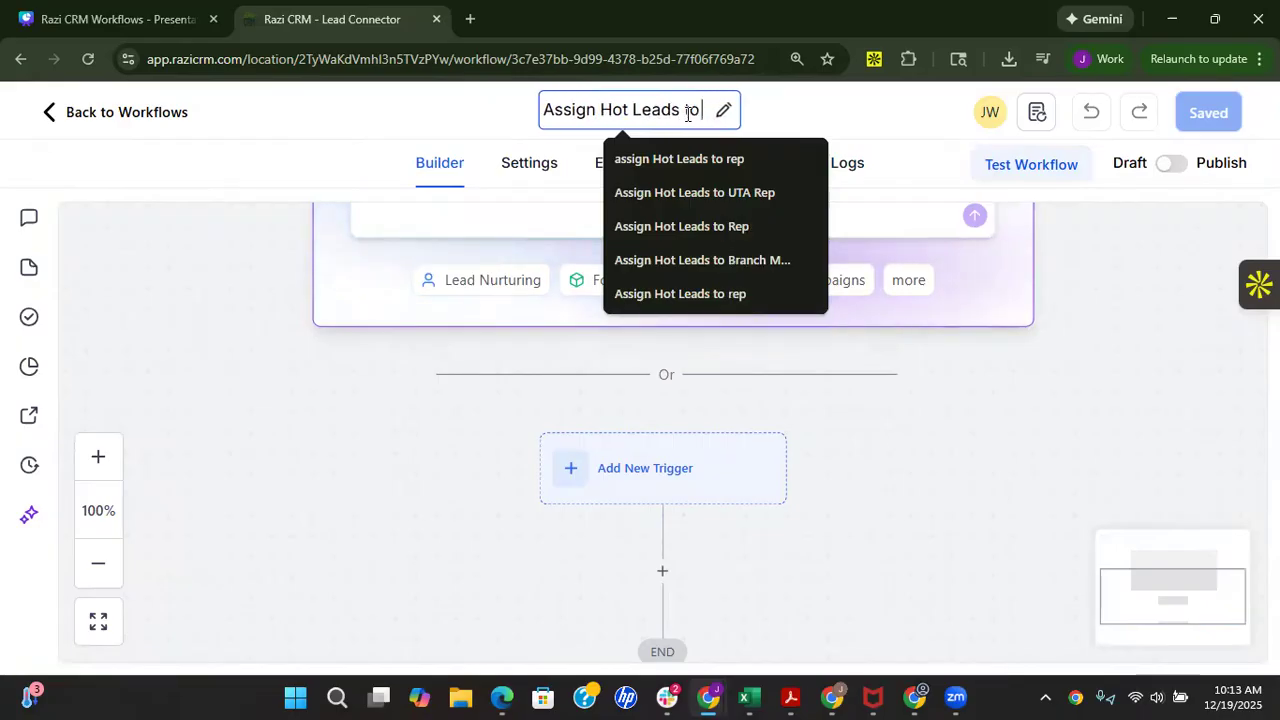
type(" Rep")
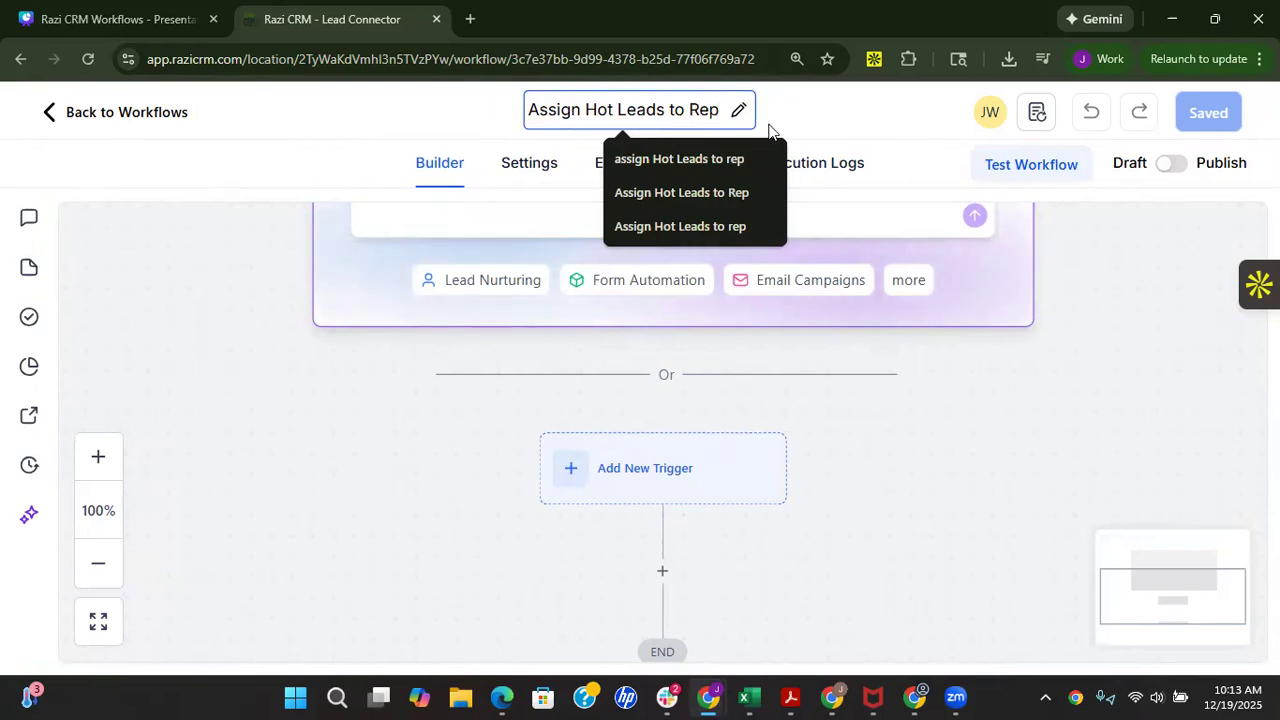
left_click(802, 125)
Step: Add a new trigger to the workflow and choose Opportunity Created as its type
scroll(700, 318, "up", 1)
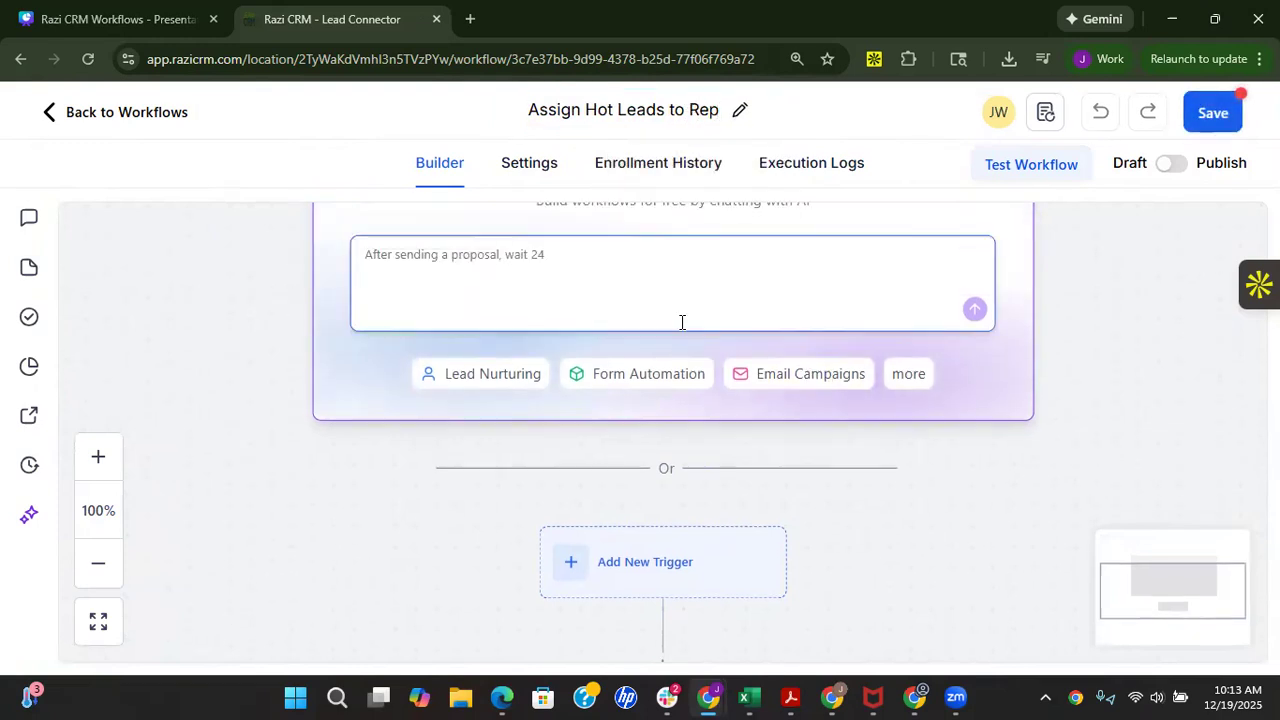
scroll(597, 309, "up", 1)
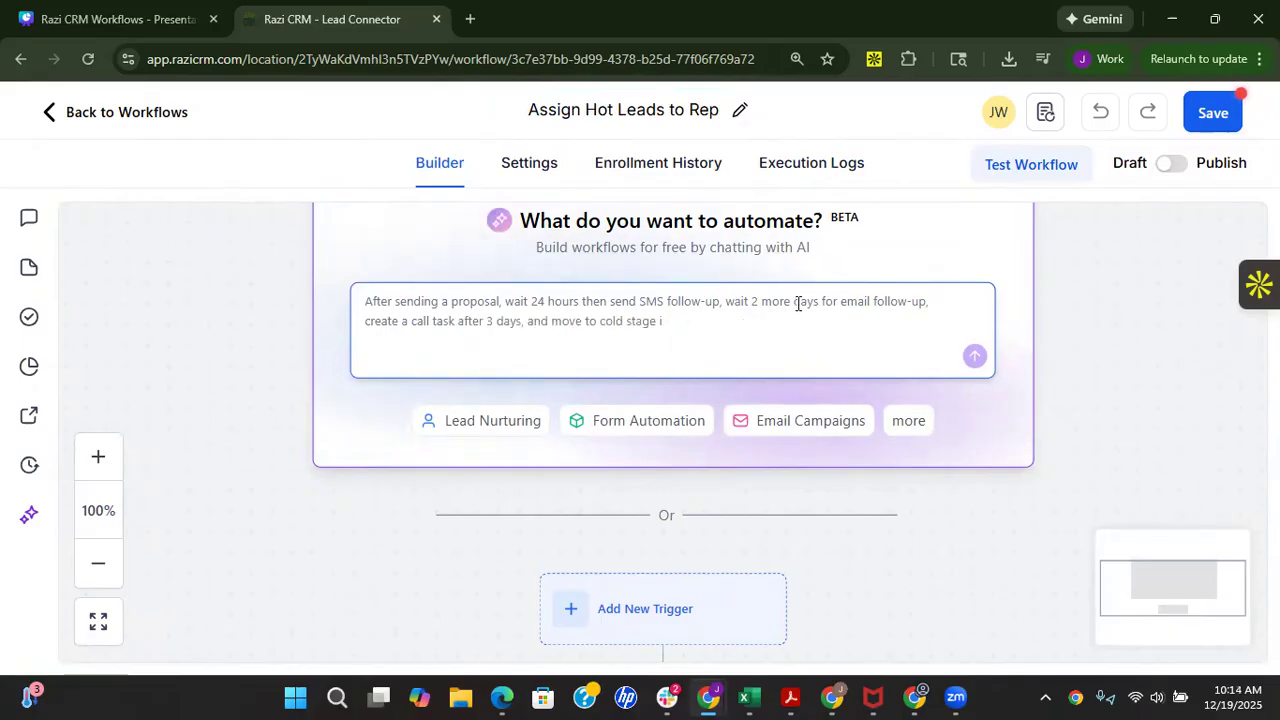
scroll(790, 360, "down", 2)
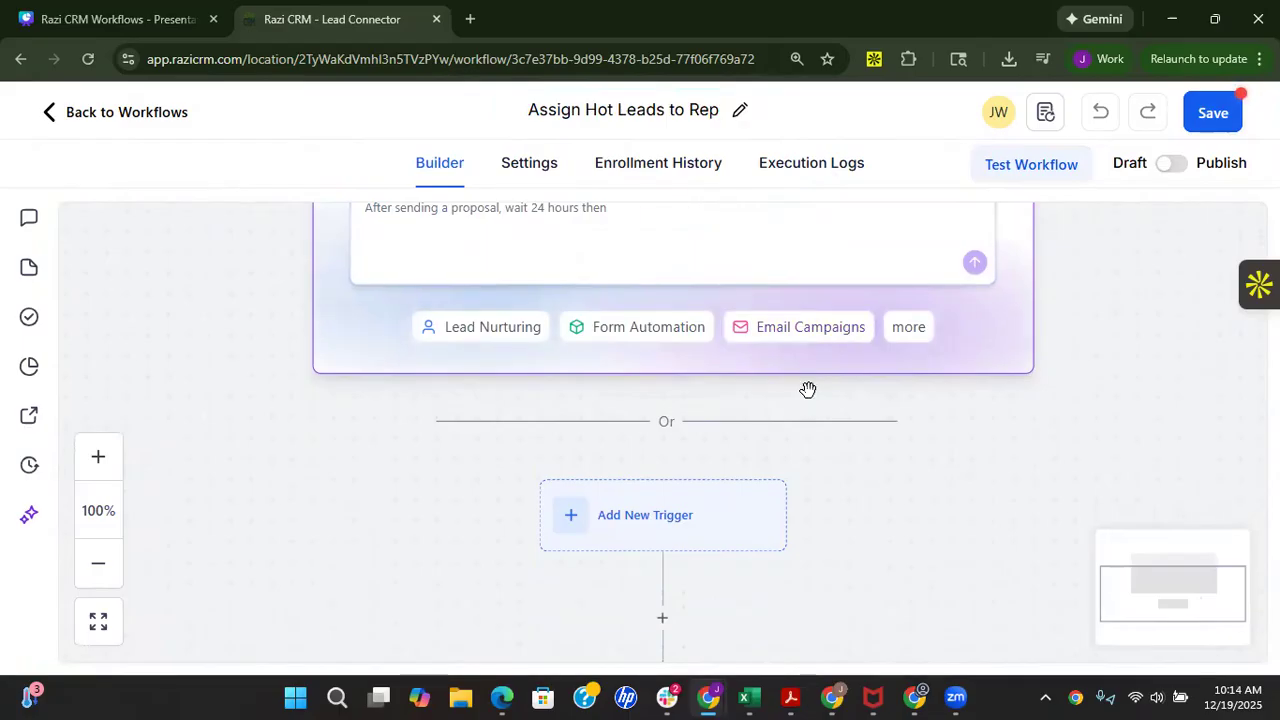
scroll(792, 375, "down", 3)
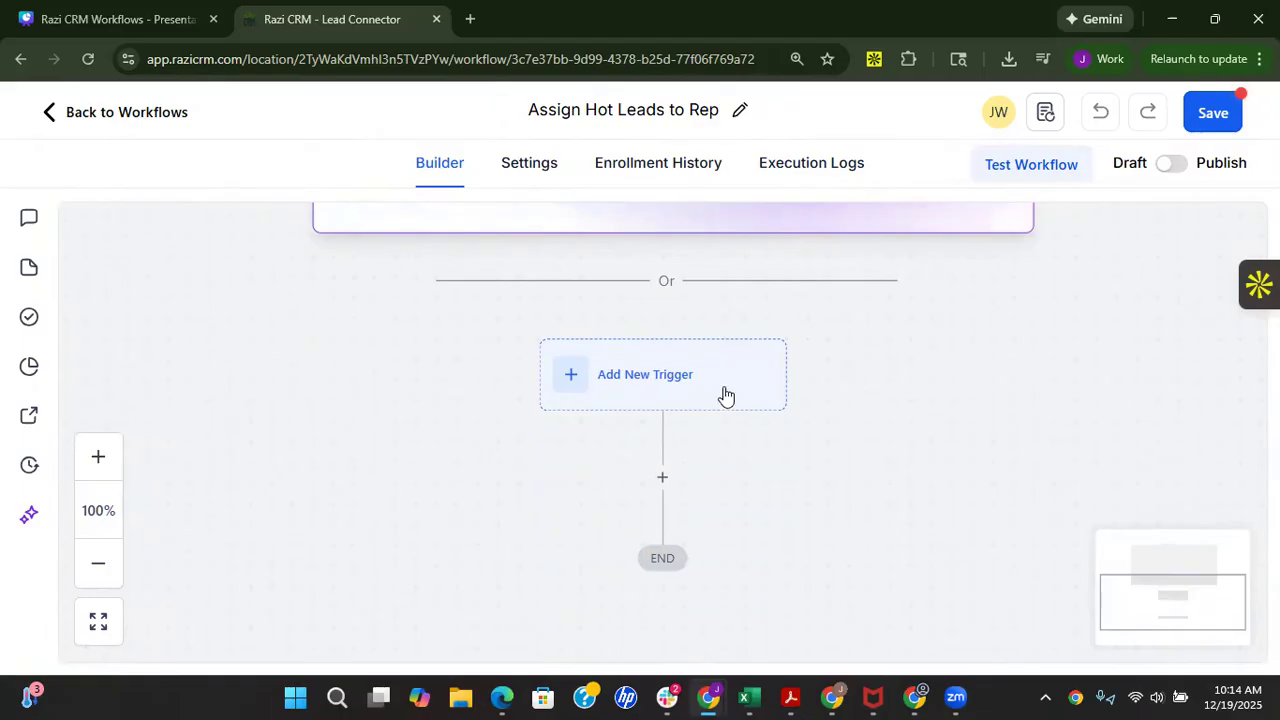
left_click(667, 395)
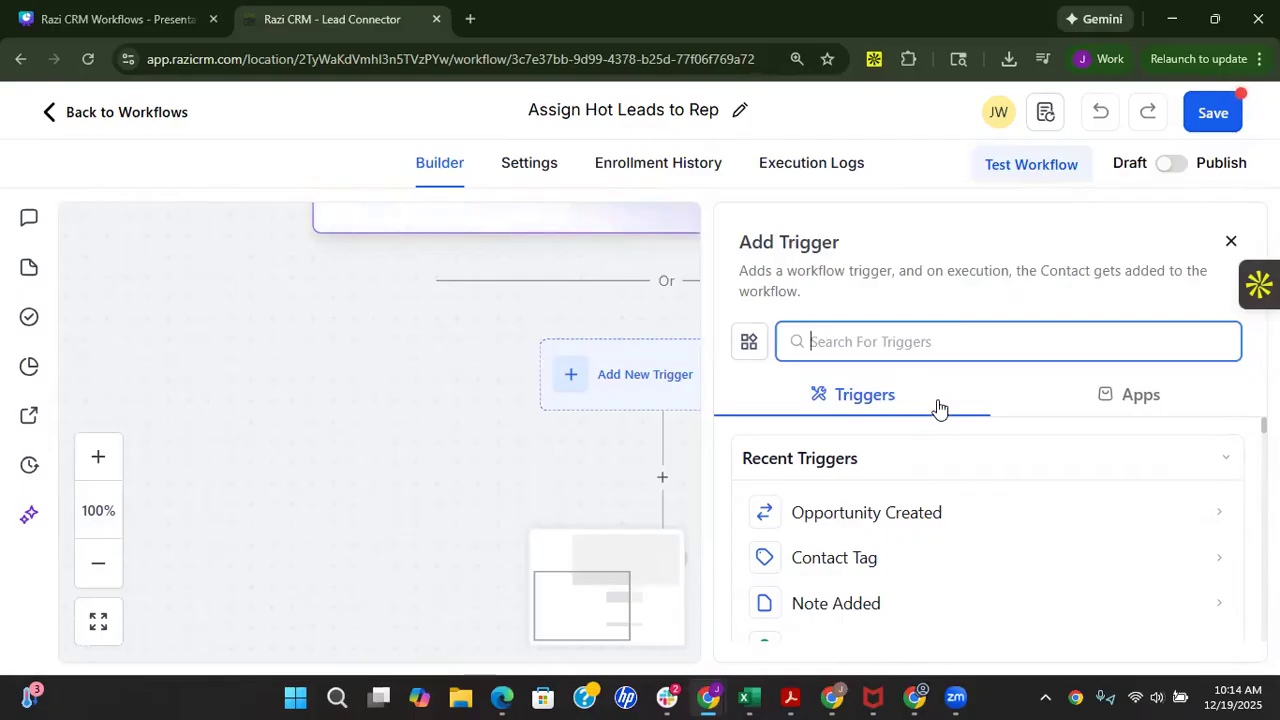
left_click(876, 516)
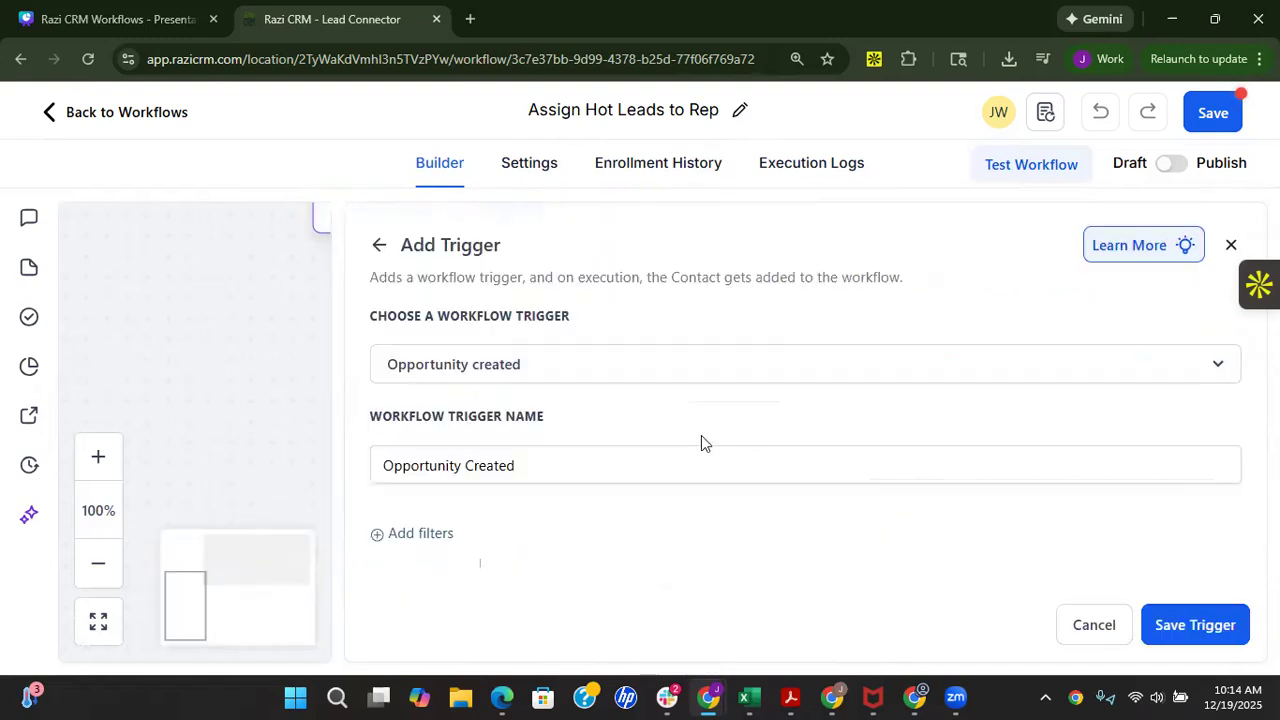
Step: Filter the Opportunity Created trigger to opportunities in the Hot Leads pipeline and save the trigger
left_click(424, 540)
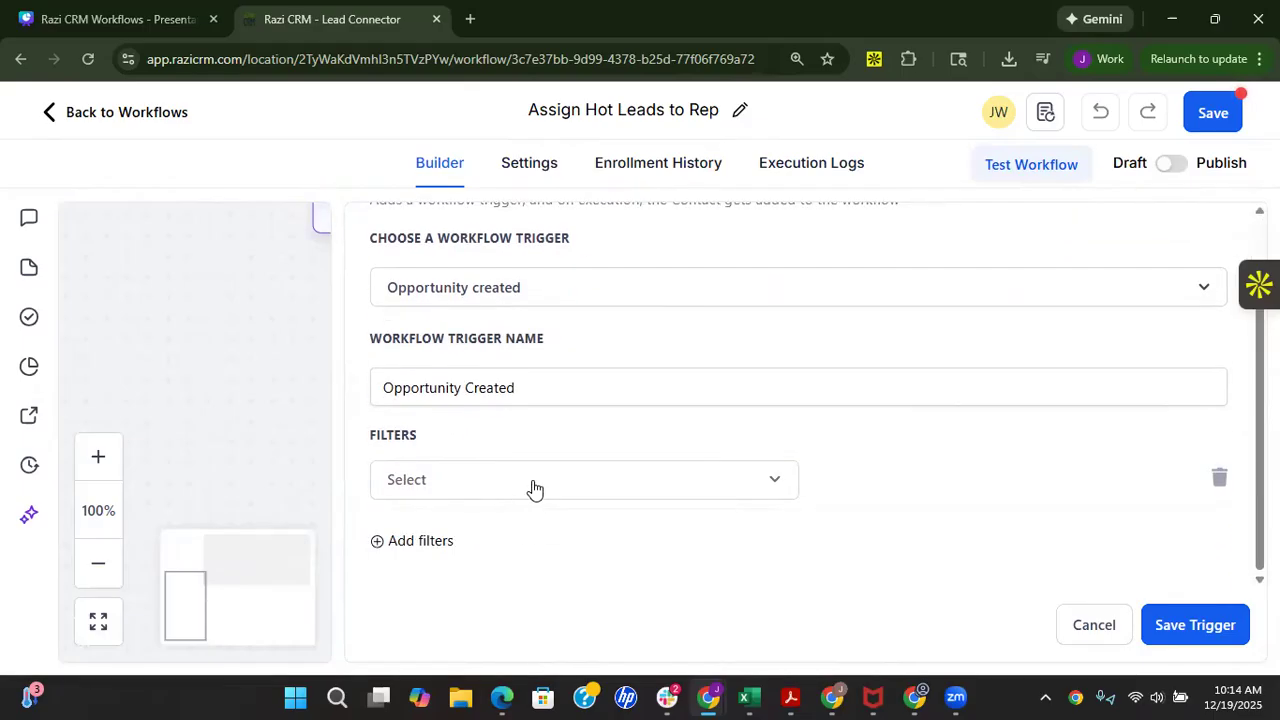
left_click(533, 488)
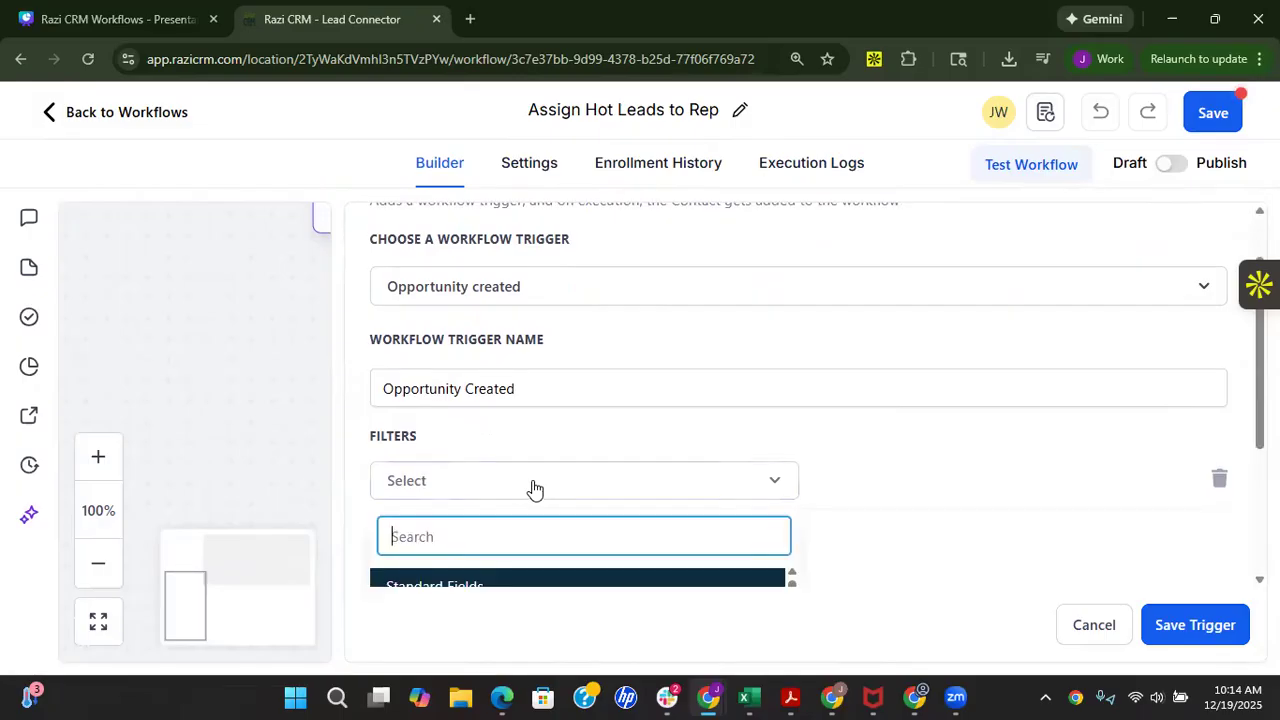
scroll(529, 486, "down", 1)
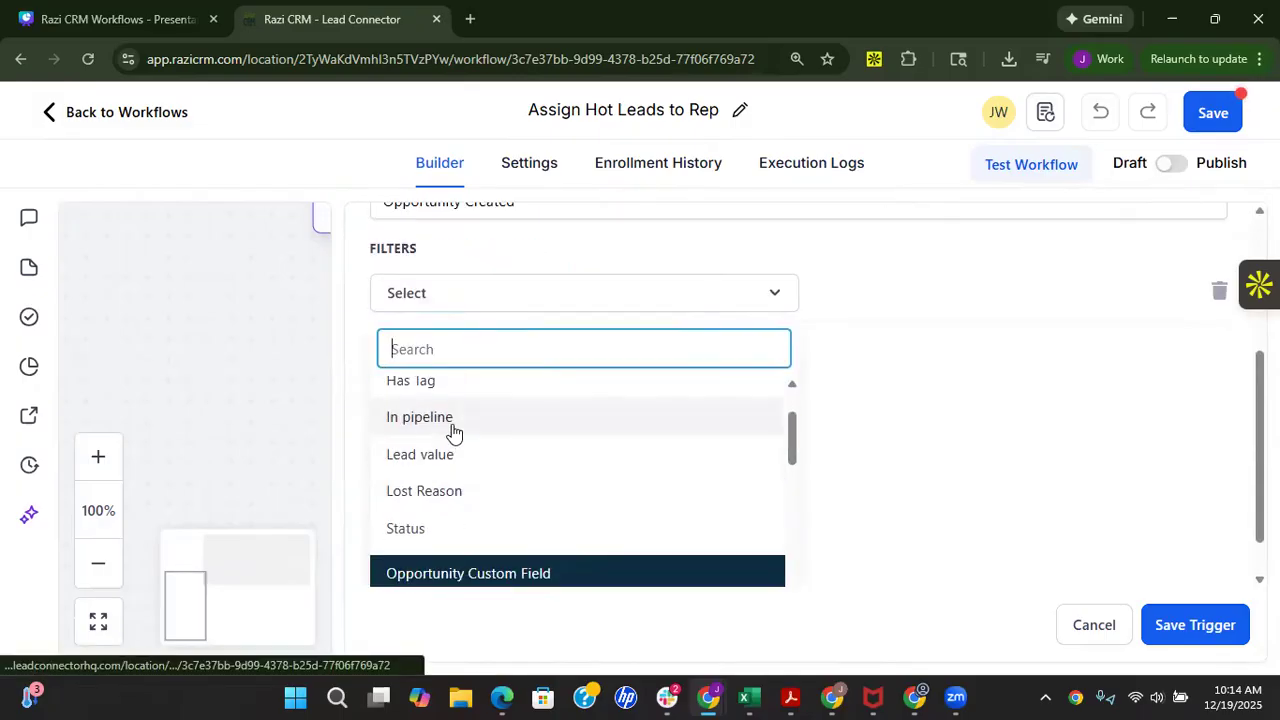
left_click(491, 434)
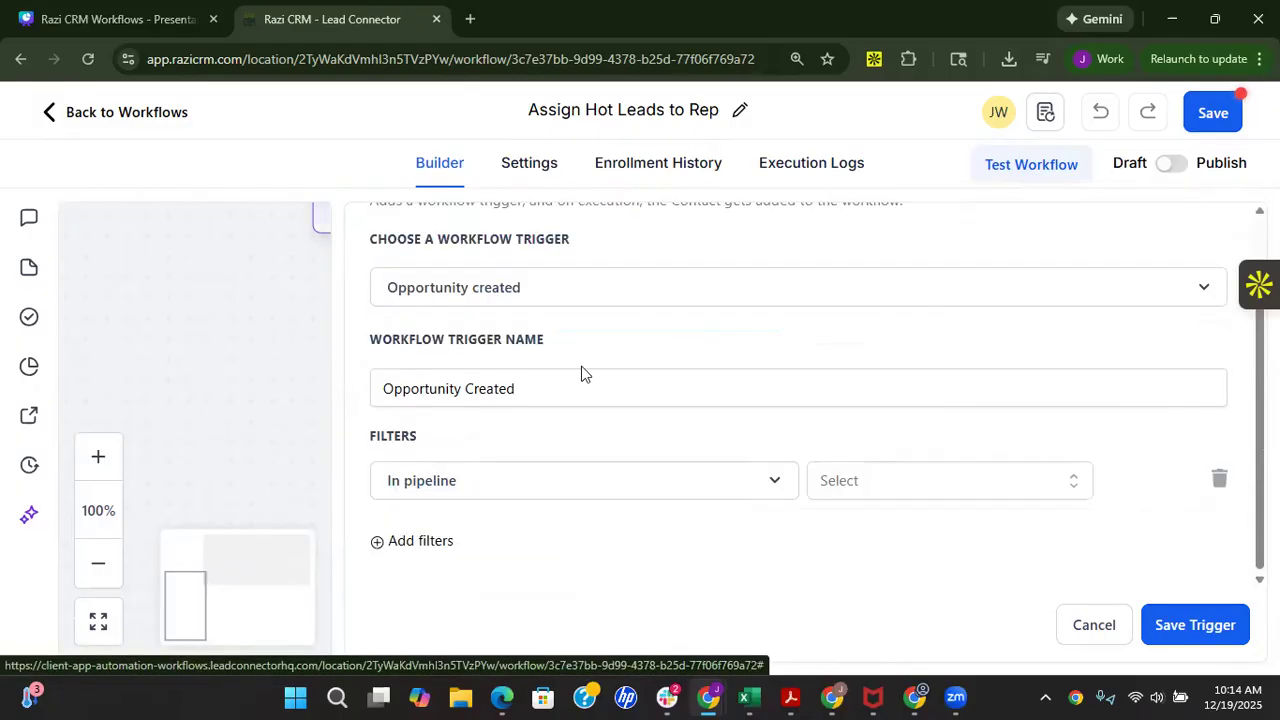
left_click(896, 482)
scroll(871, 529, "down", 1)
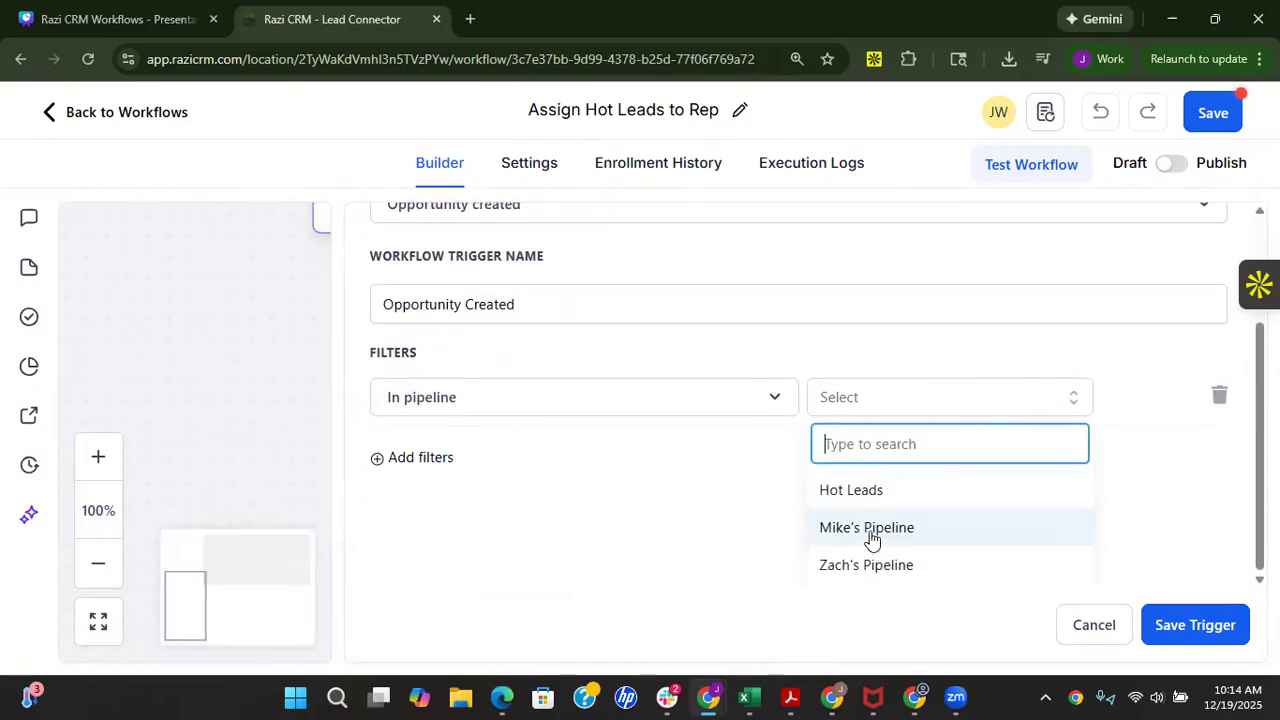
left_click(864, 500)
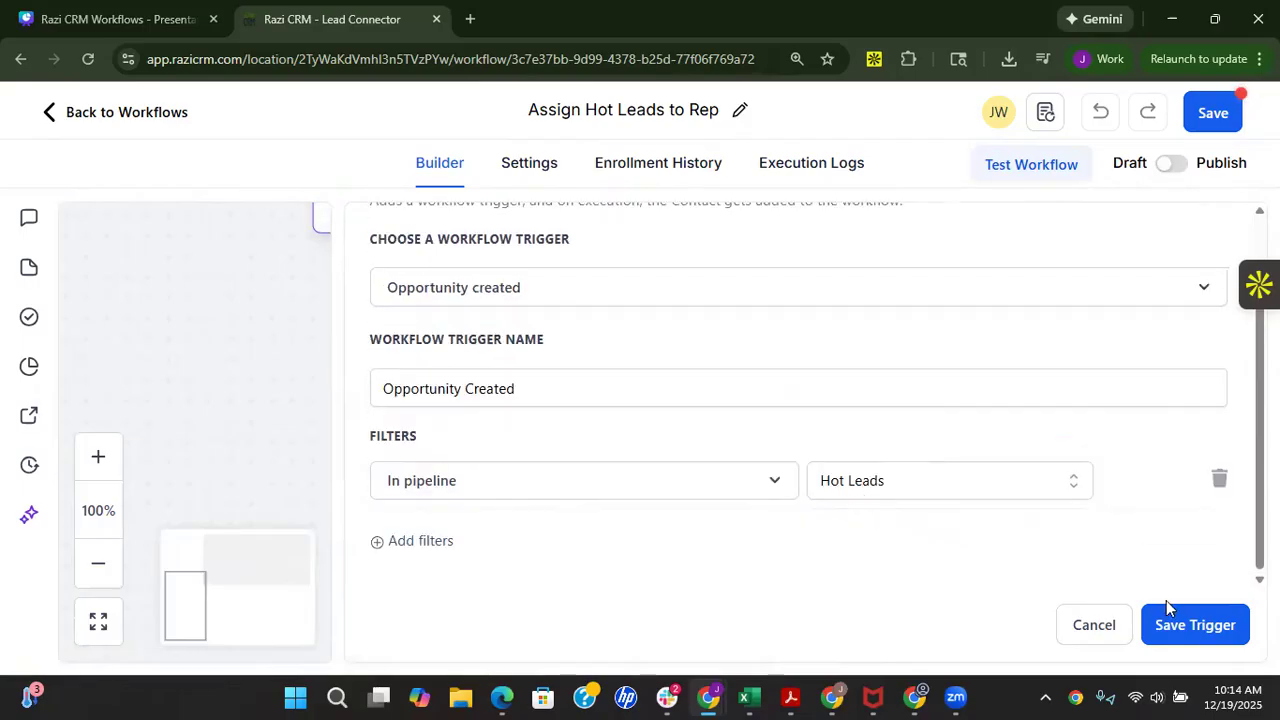
left_click(1188, 626)
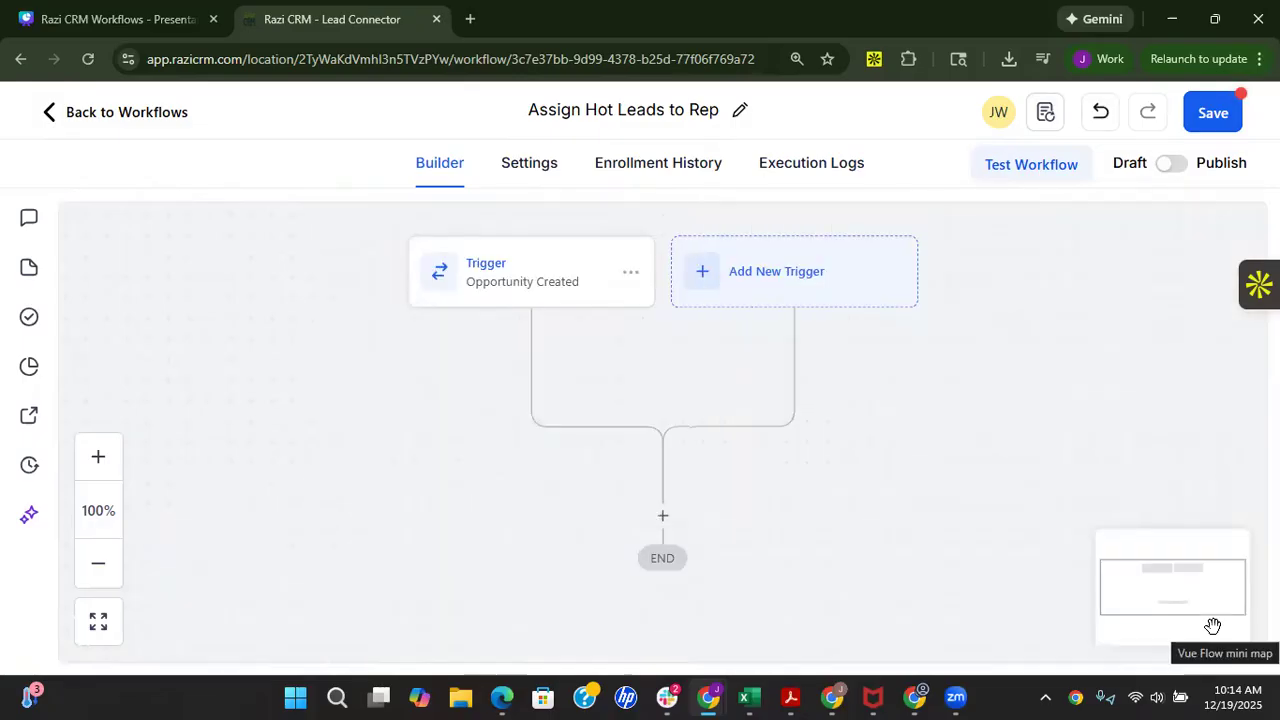
Step: Add a Wait action below the trigger with a time delay of 2 minutes and save it
left_click(663, 518)
scroll(1003, 451, "down", 3)
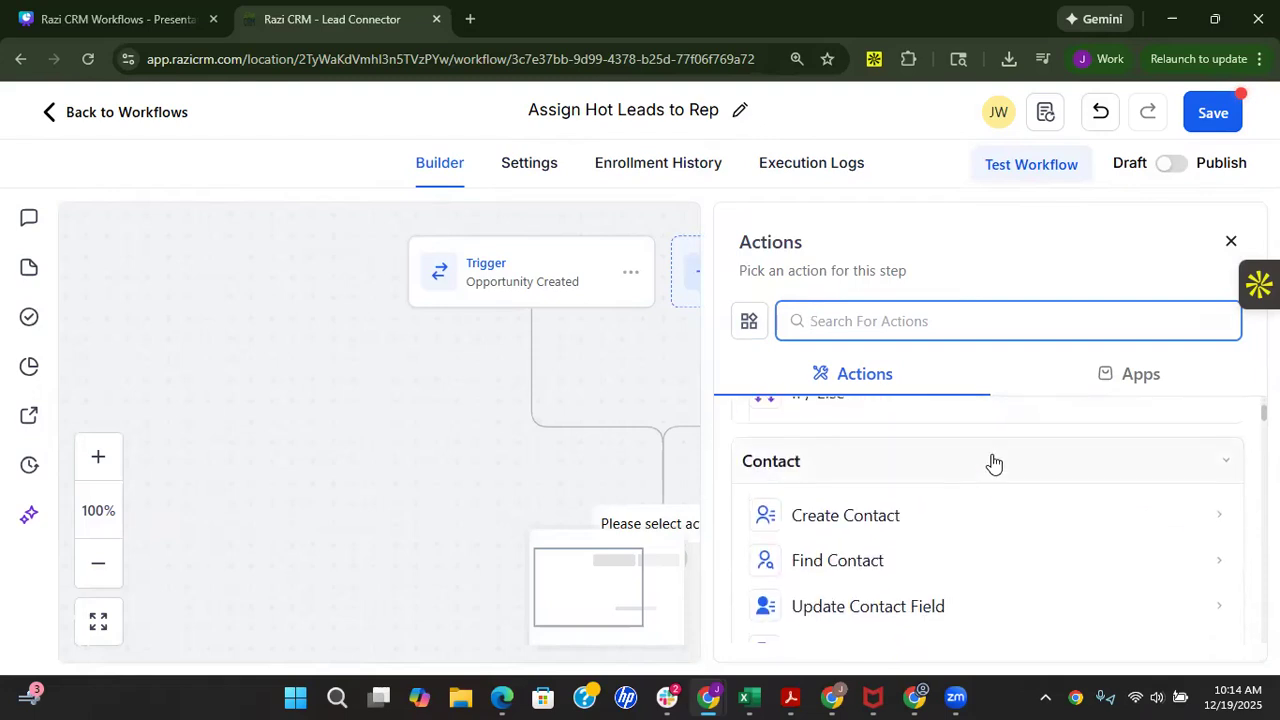
scroll(993, 462, "up", 2)
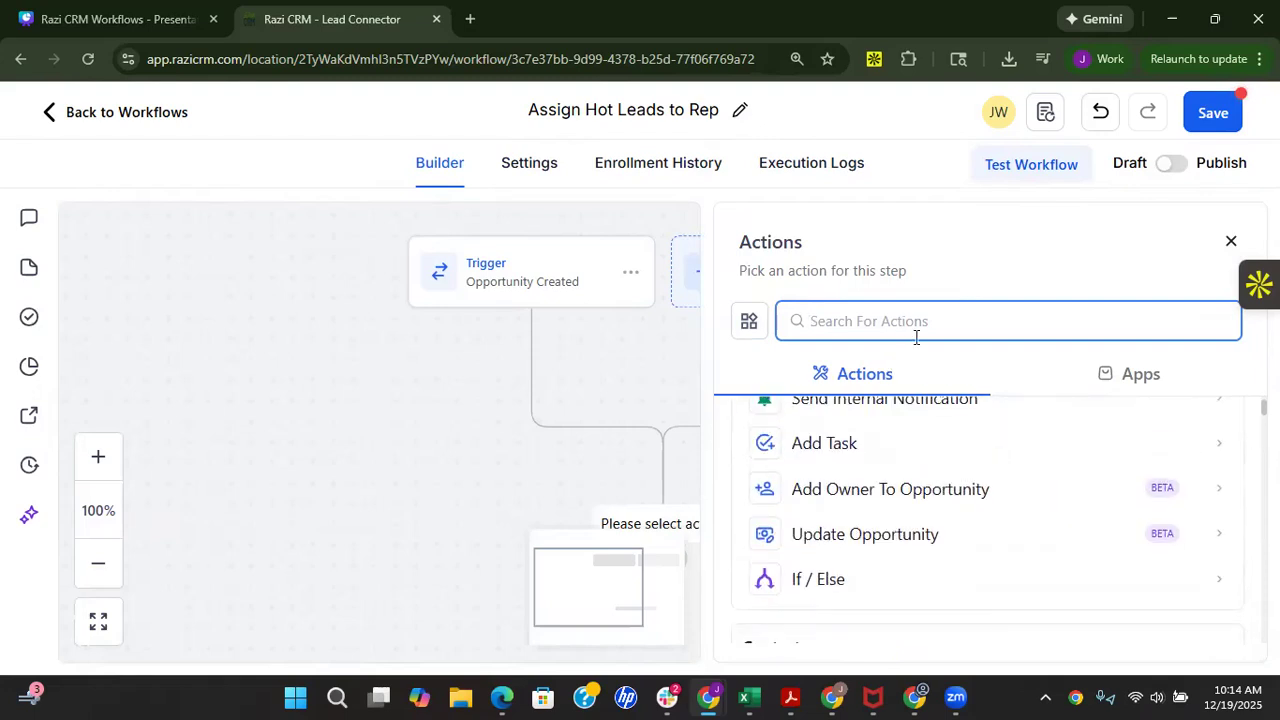
type("wai")
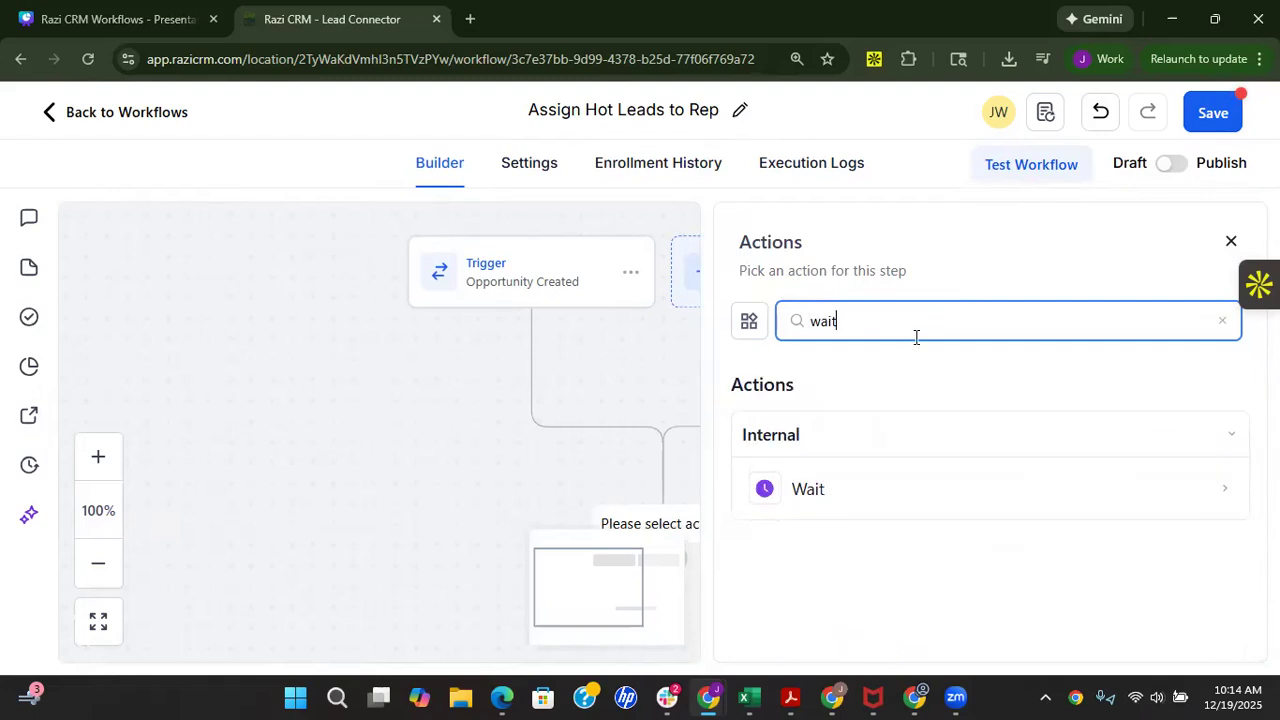
type("t")
left_click(851, 489)
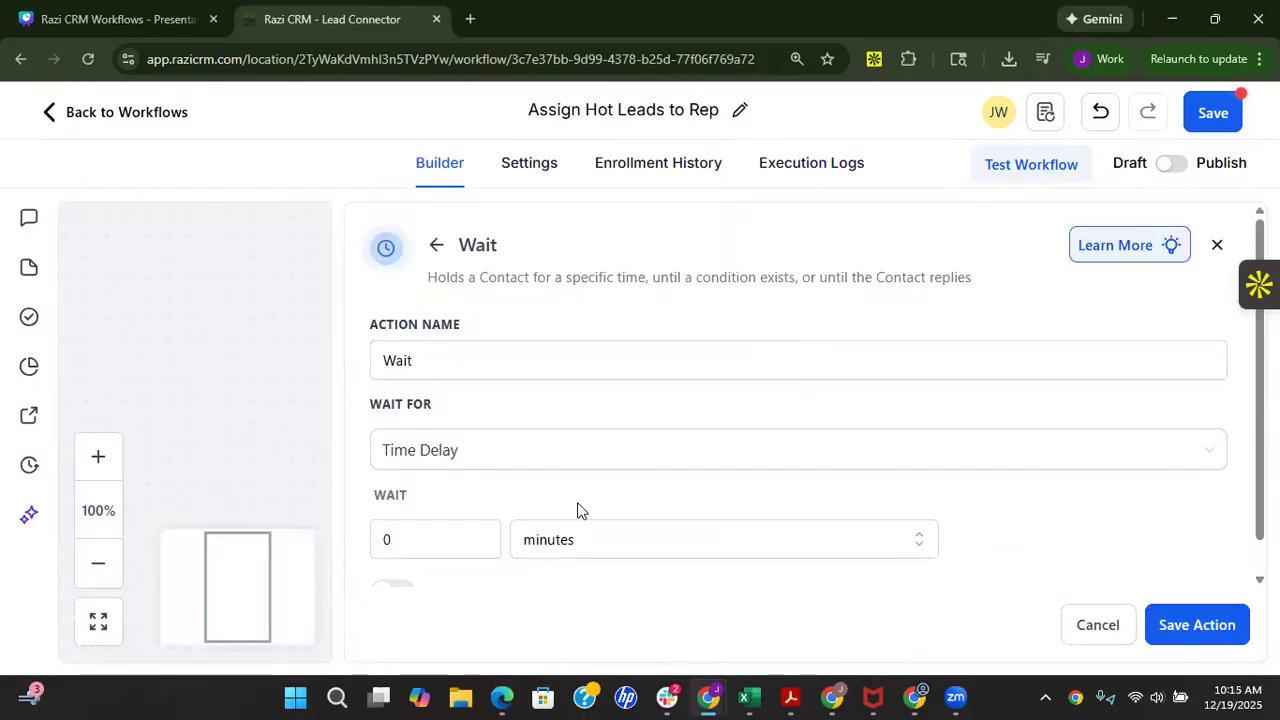
left_click(483, 536)
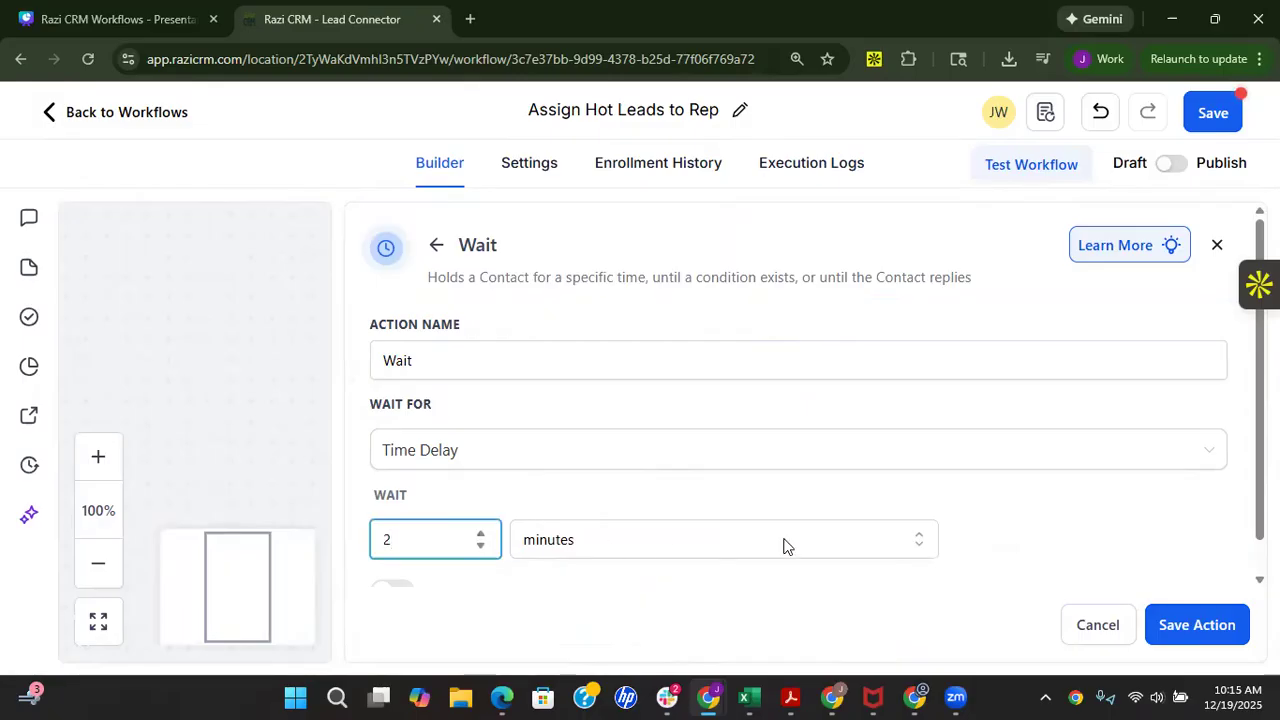
left_click(1215, 630)
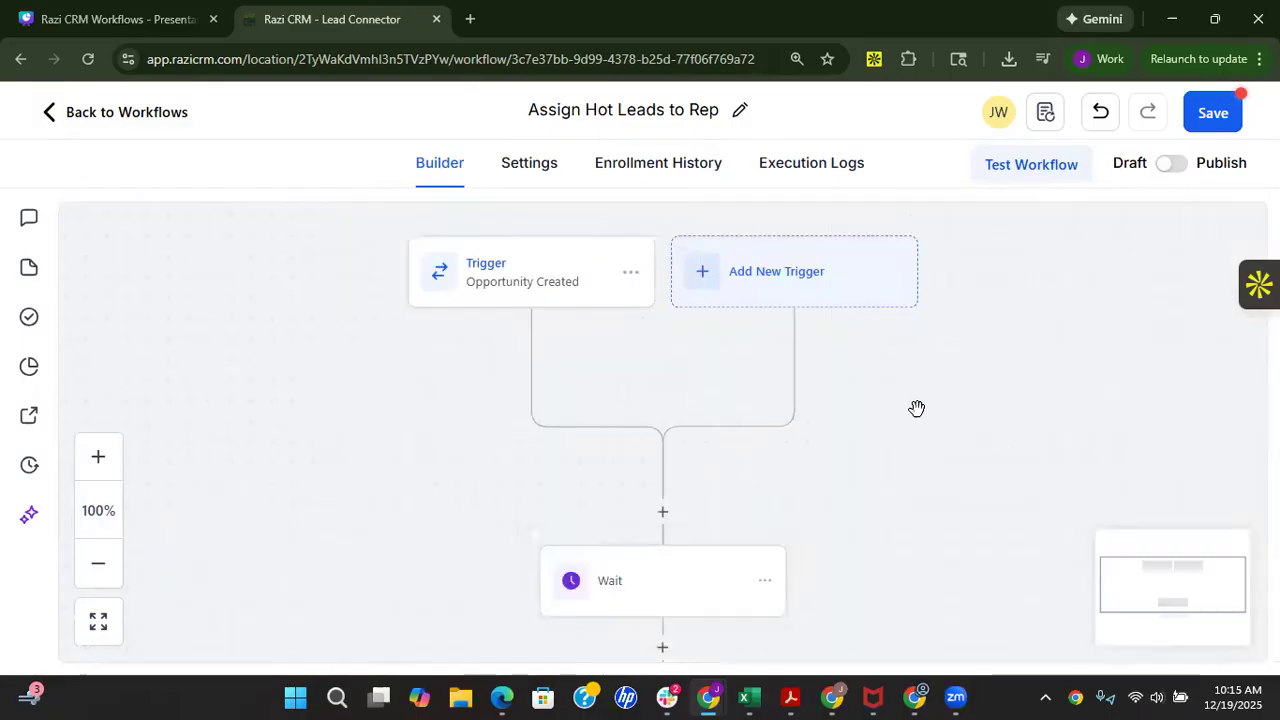
Step: Add a Find Opportunity action after the Wait step, keeping the most recently created opportunity as the one to find, and save it
scroll(877, 401, "down", 3)
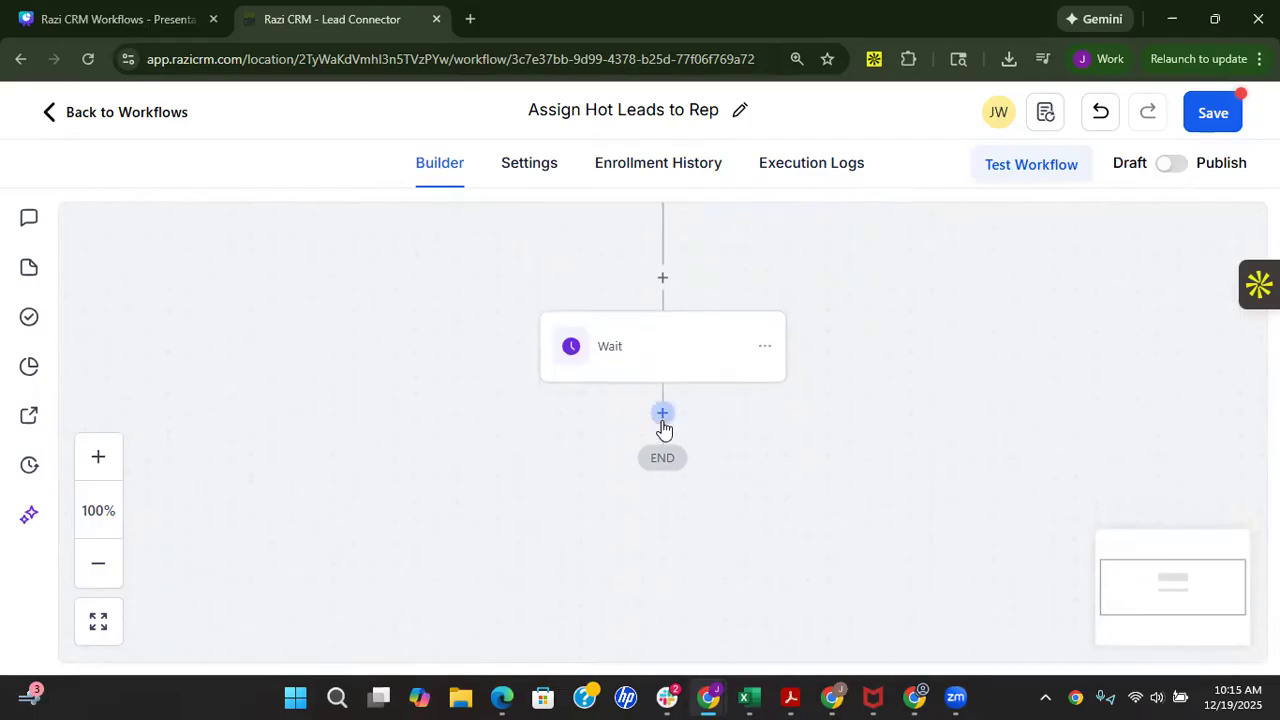
left_click(663, 426)
scroll(858, 425, "down", 2)
scroll(873, 437, "up", 2)
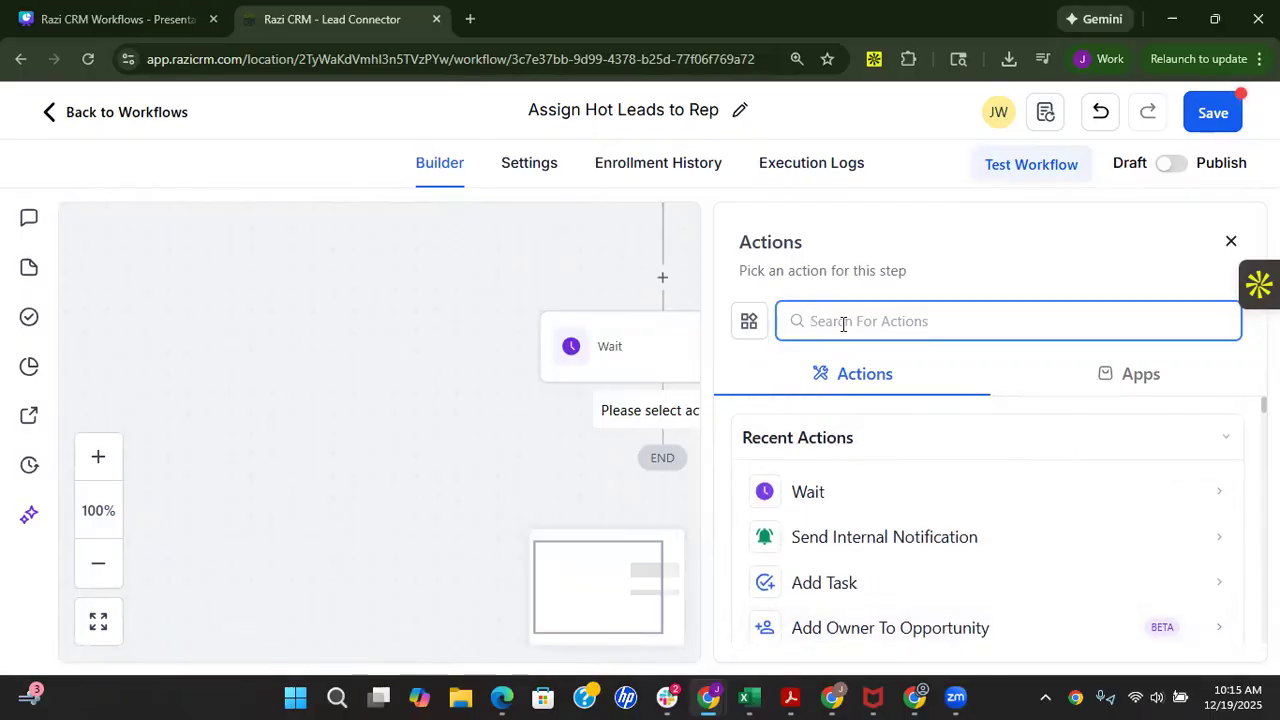
type("find")
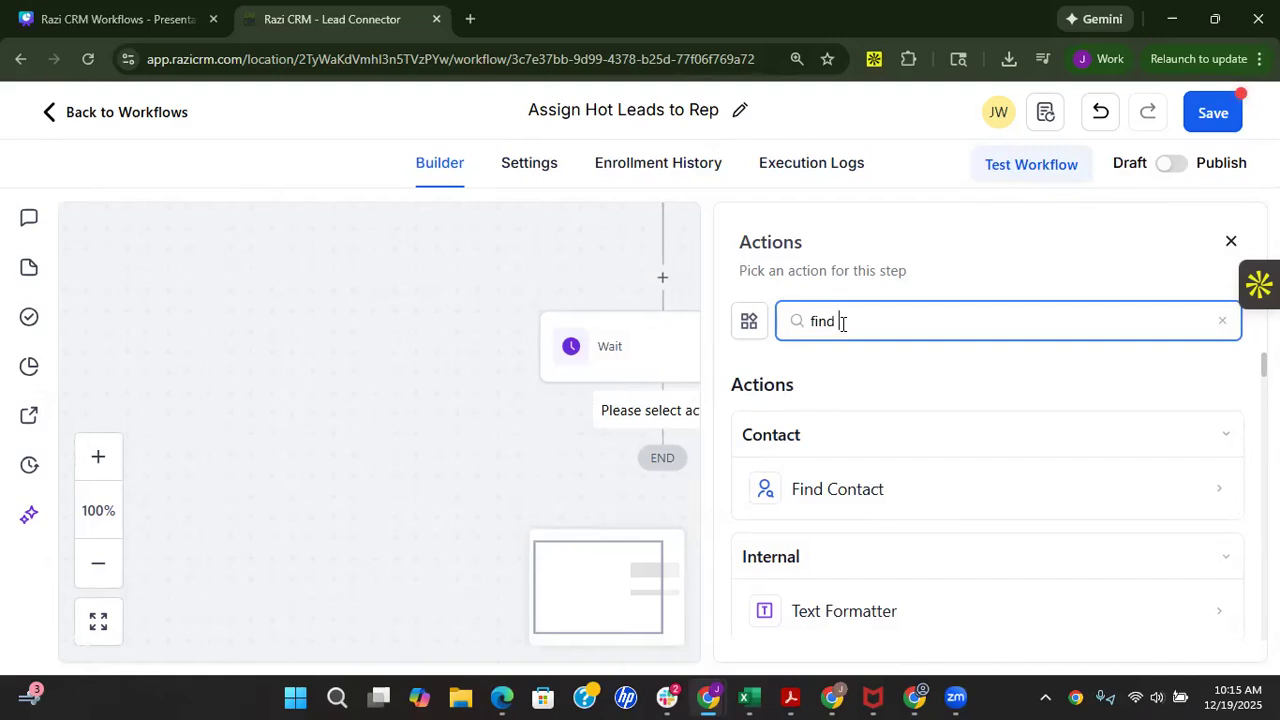
type(" op")
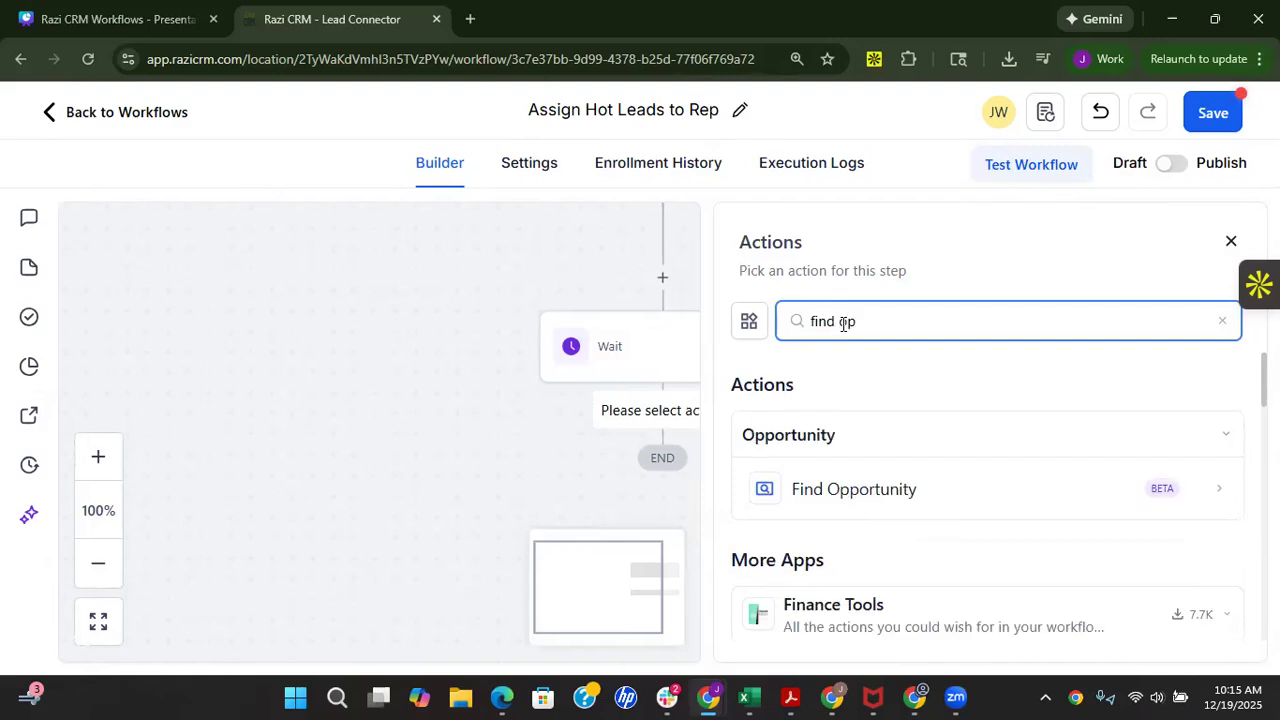
left_click(875, 487)
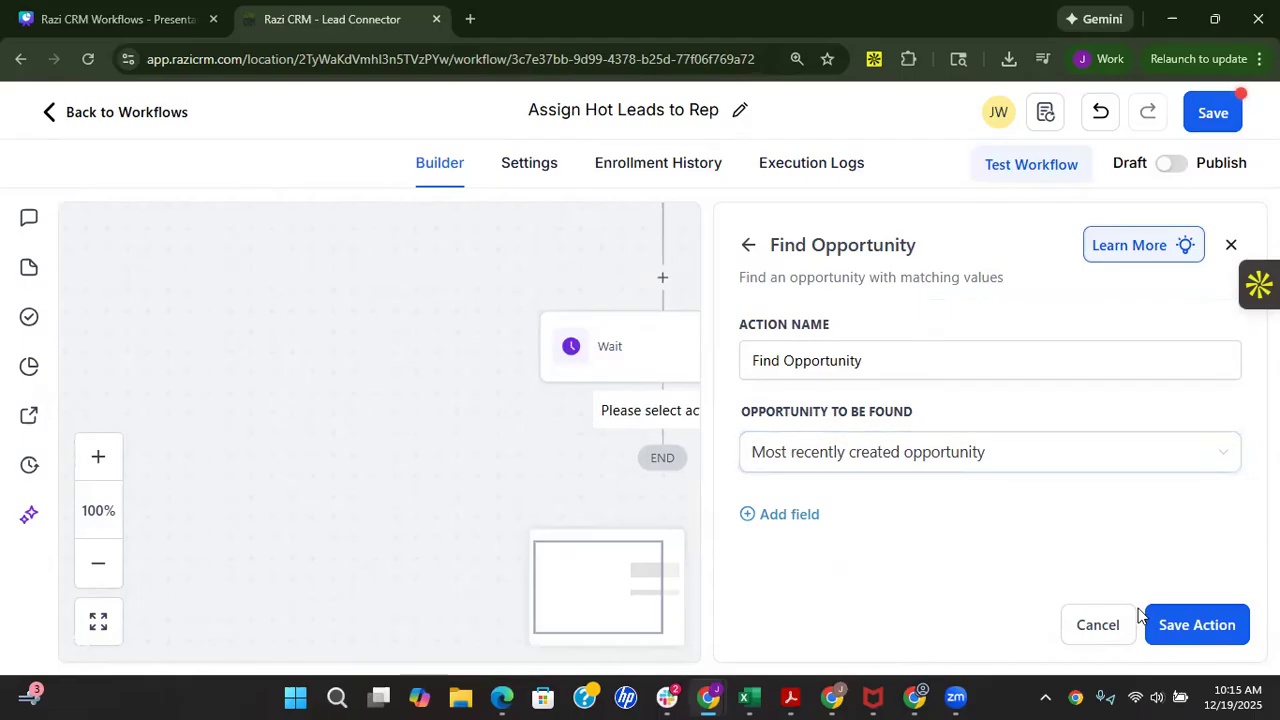
left_click(1193, 625)
Step: Add an If / Else action below the Opportunity Found branch of the Find Opportunity step
scroll(841, 477, "down", 3)
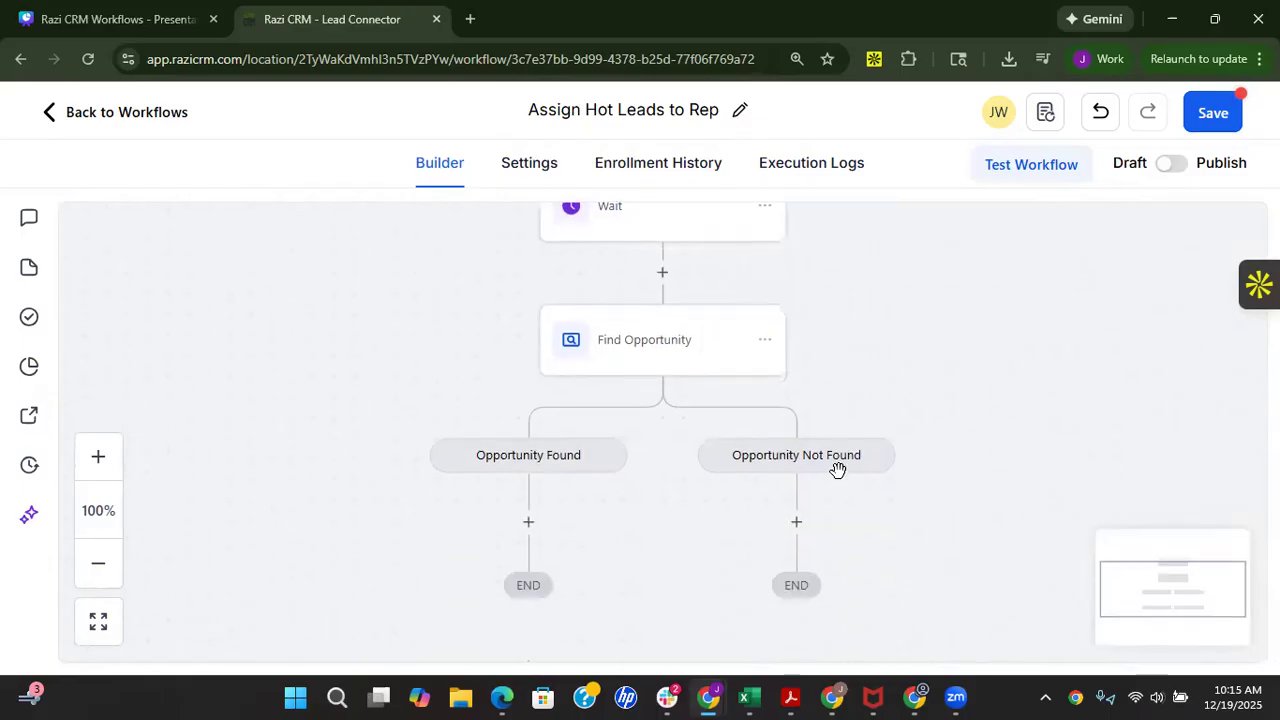
scroll(839, 476, "down", 1)
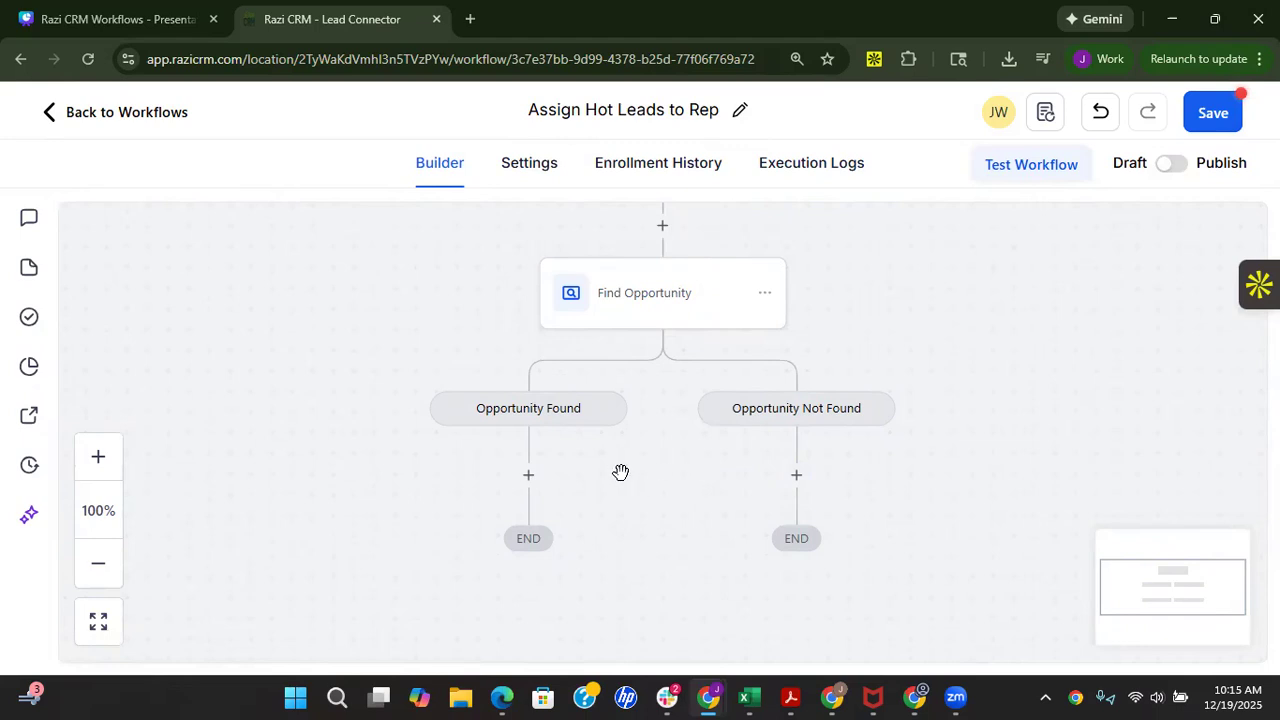
left_click(531, 477)
scroll(851, 430, "down", 5)
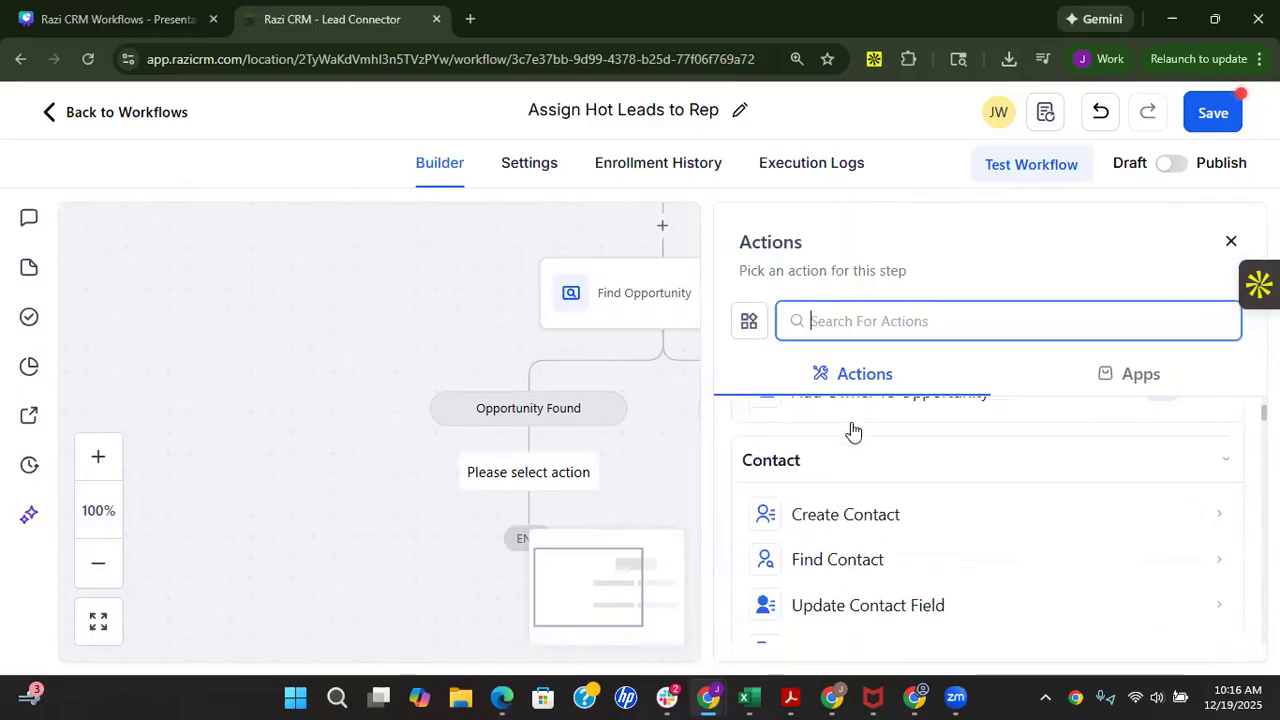
scroll(853, 430, "up", 3)
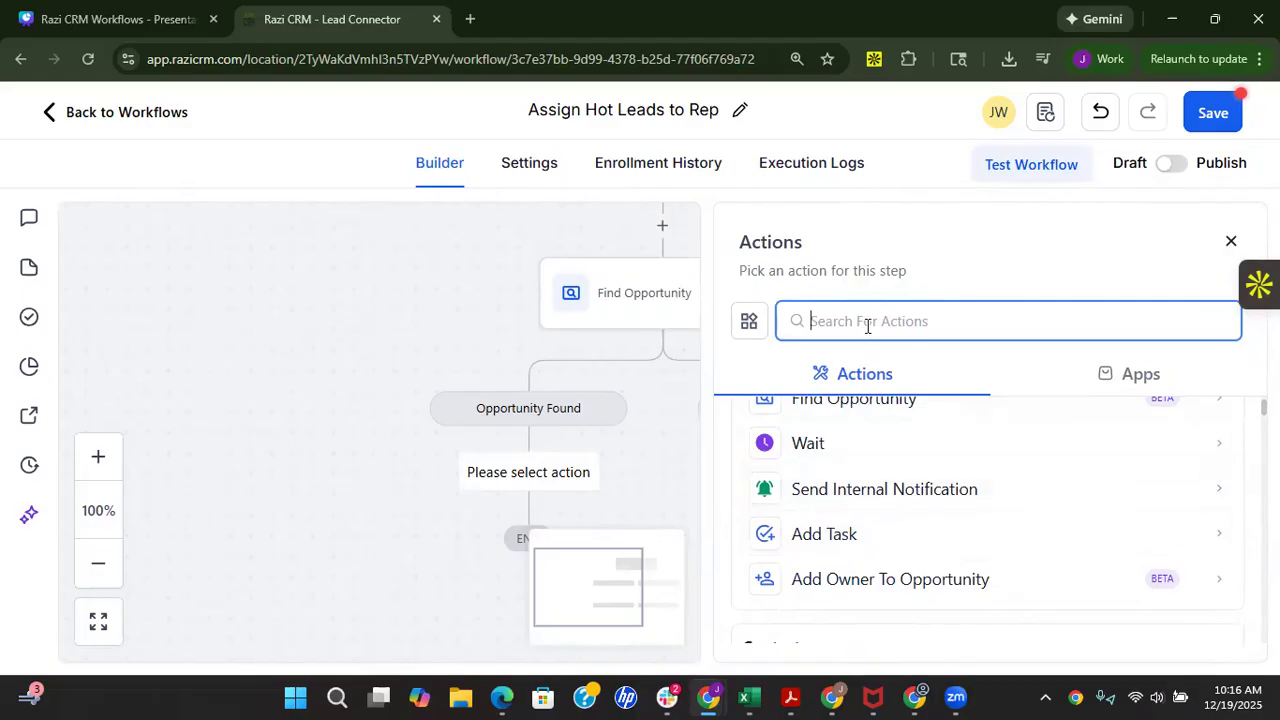
type("if")
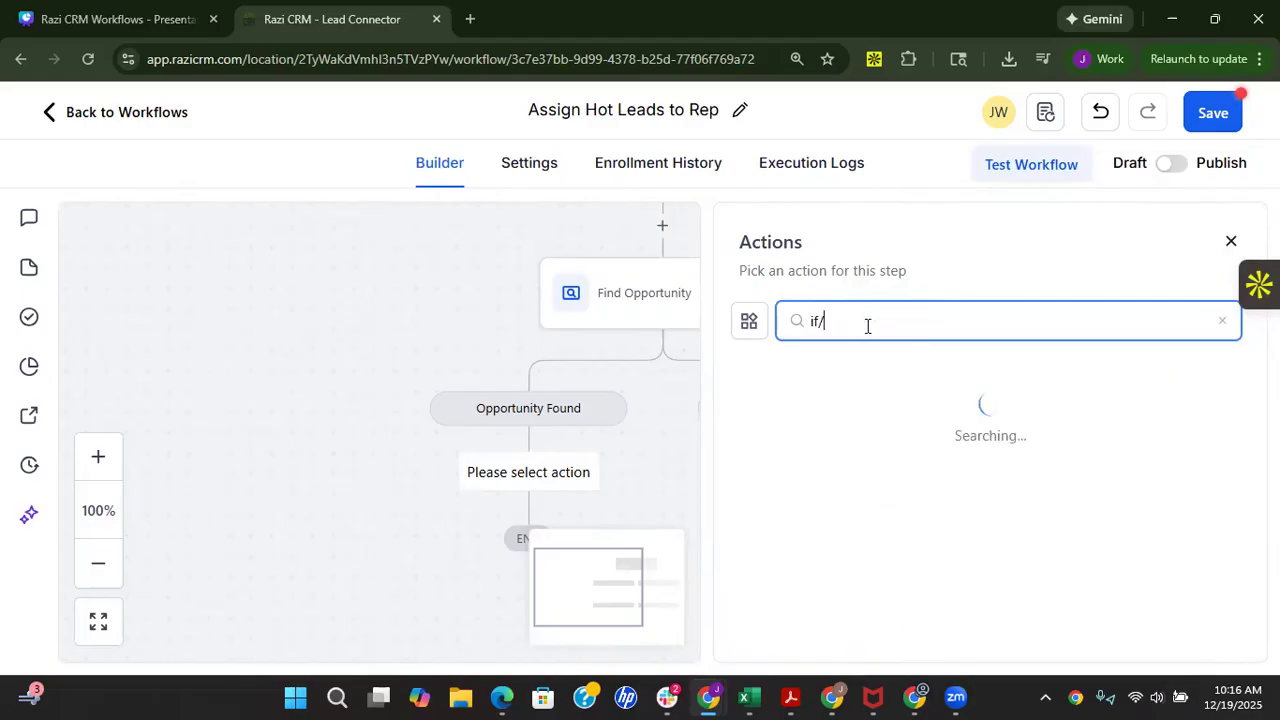
scroll(860, 430, "down", 4)
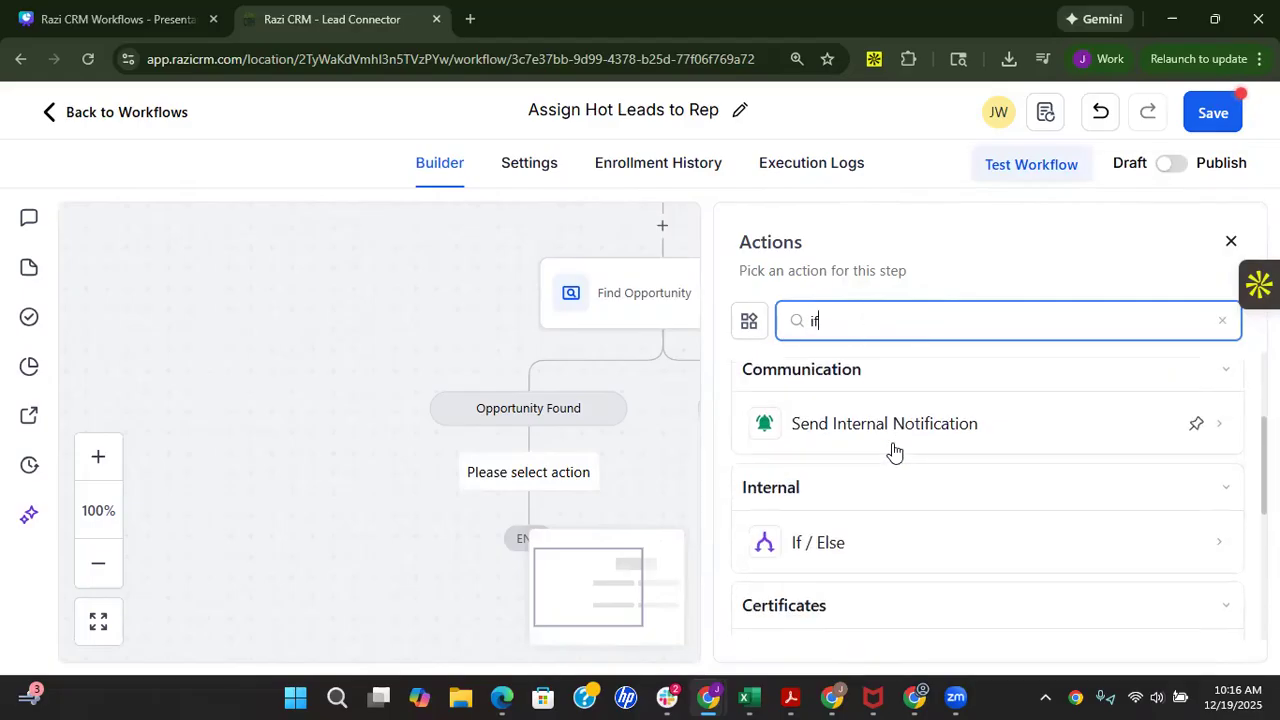
left_click(831, 449)
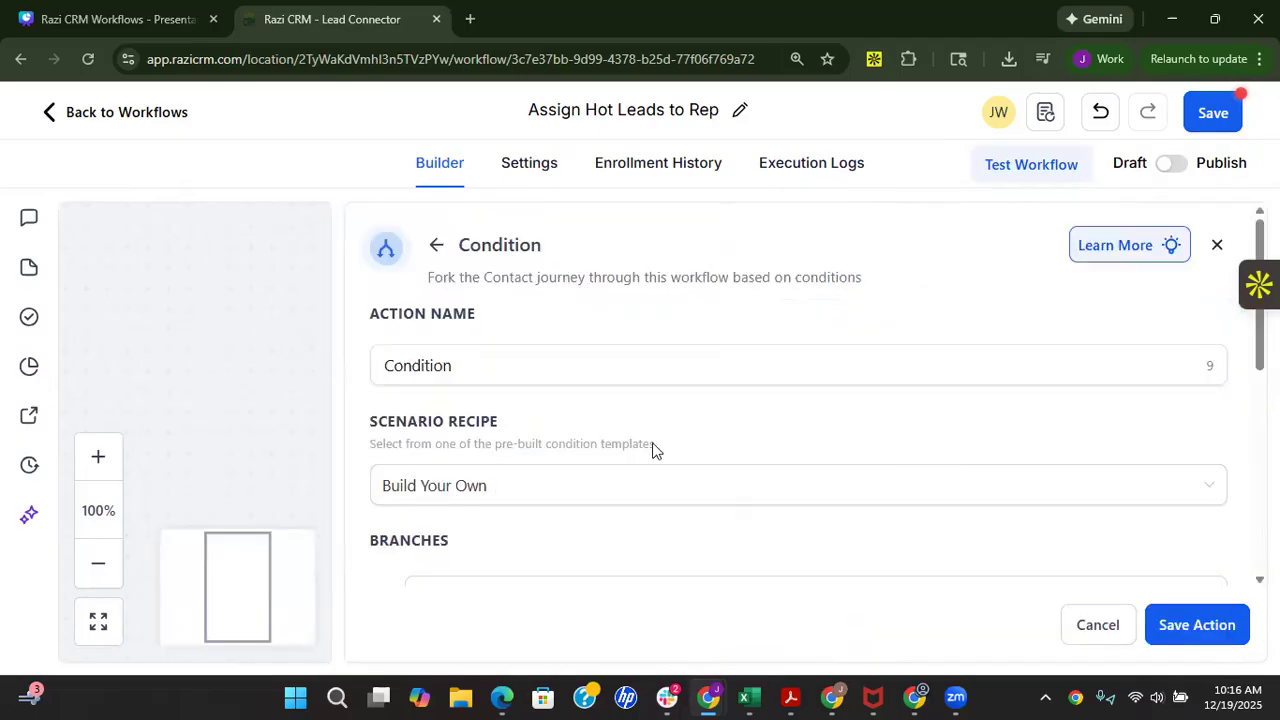
Step: Rename the condition's first branch with the first sales rep's name
scroll(650, 445, "down", 3)
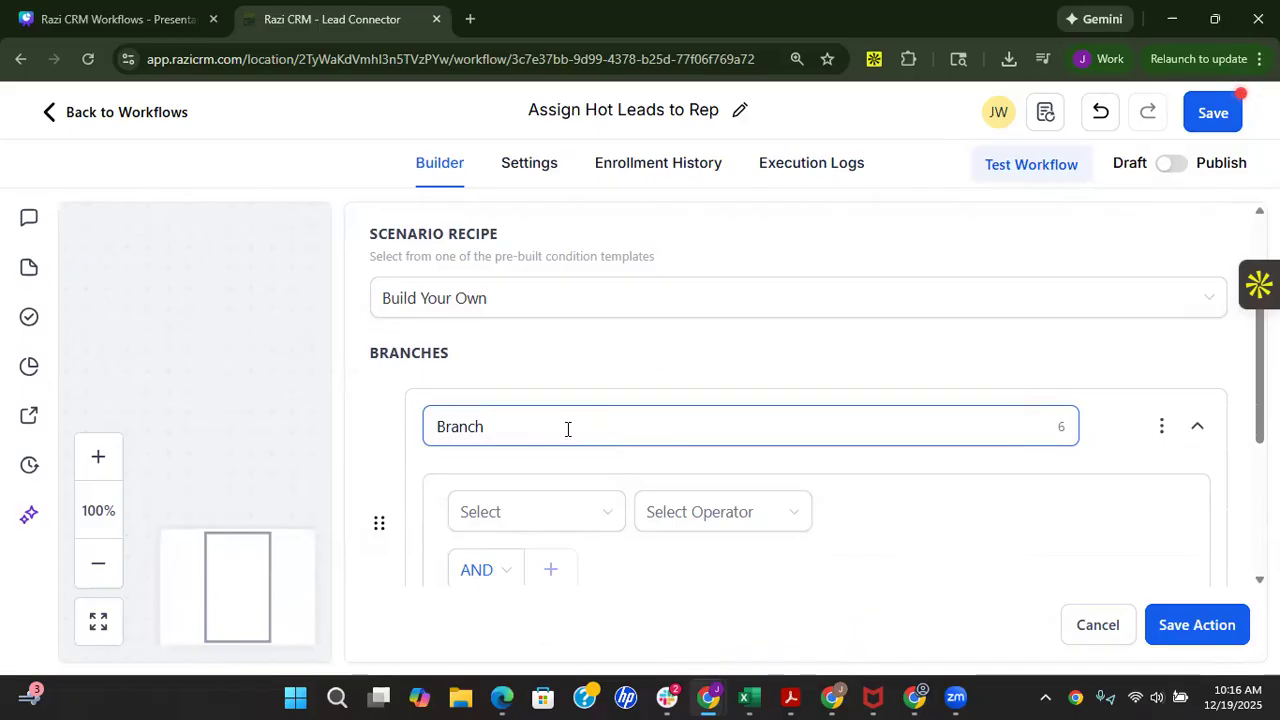
double_click(567, 429)
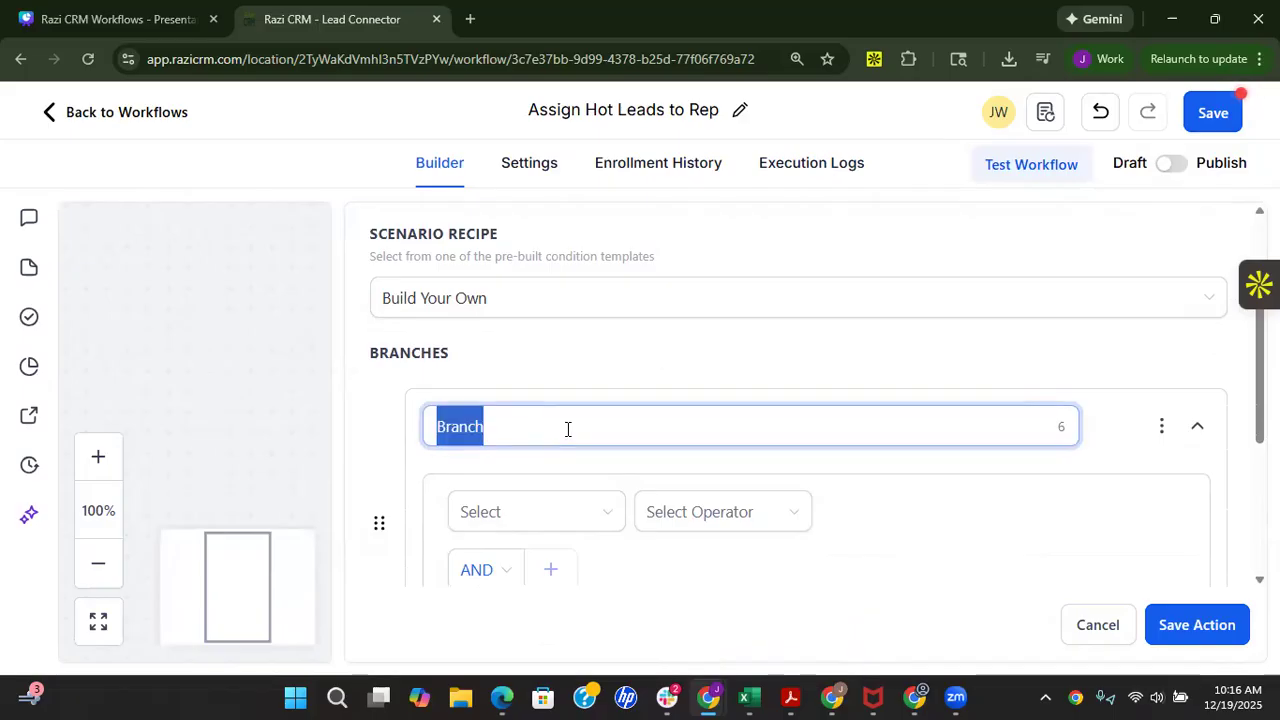
type("Mike")
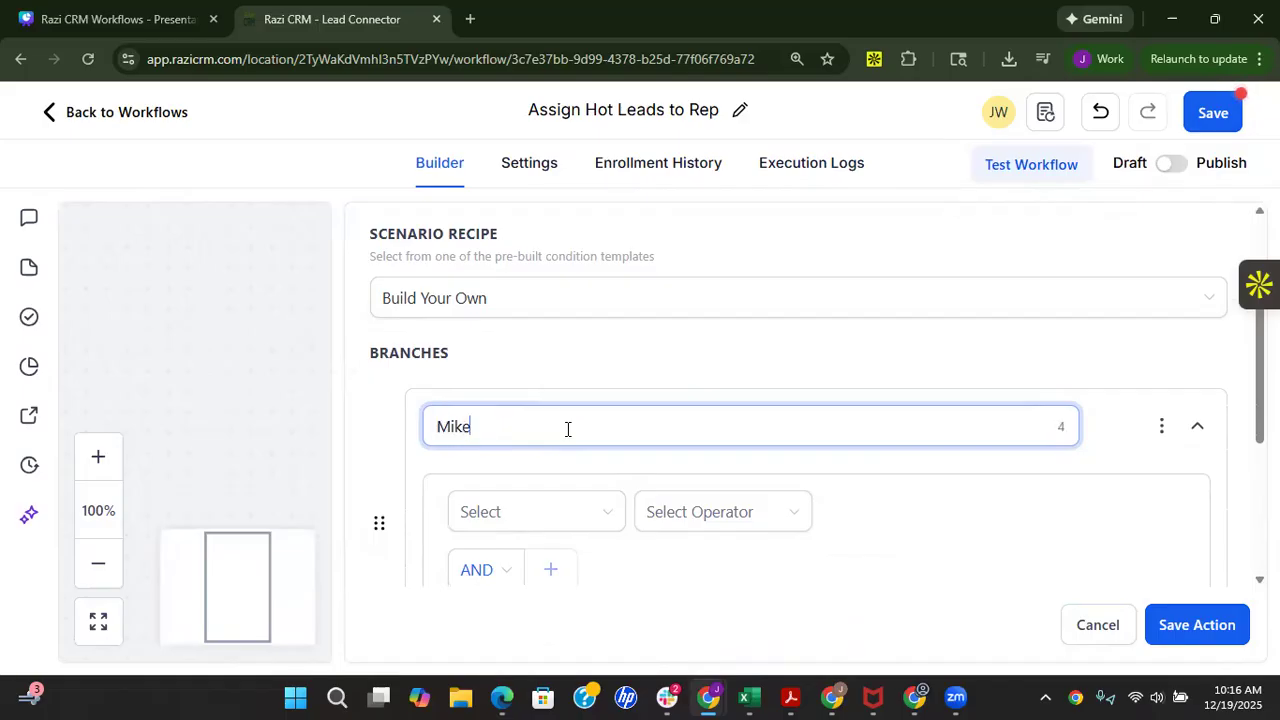
Step: Set the first branch's condition so that the opportunity custom field Branch Is "Franklin County"
scroll(564, 429, "down", 1)
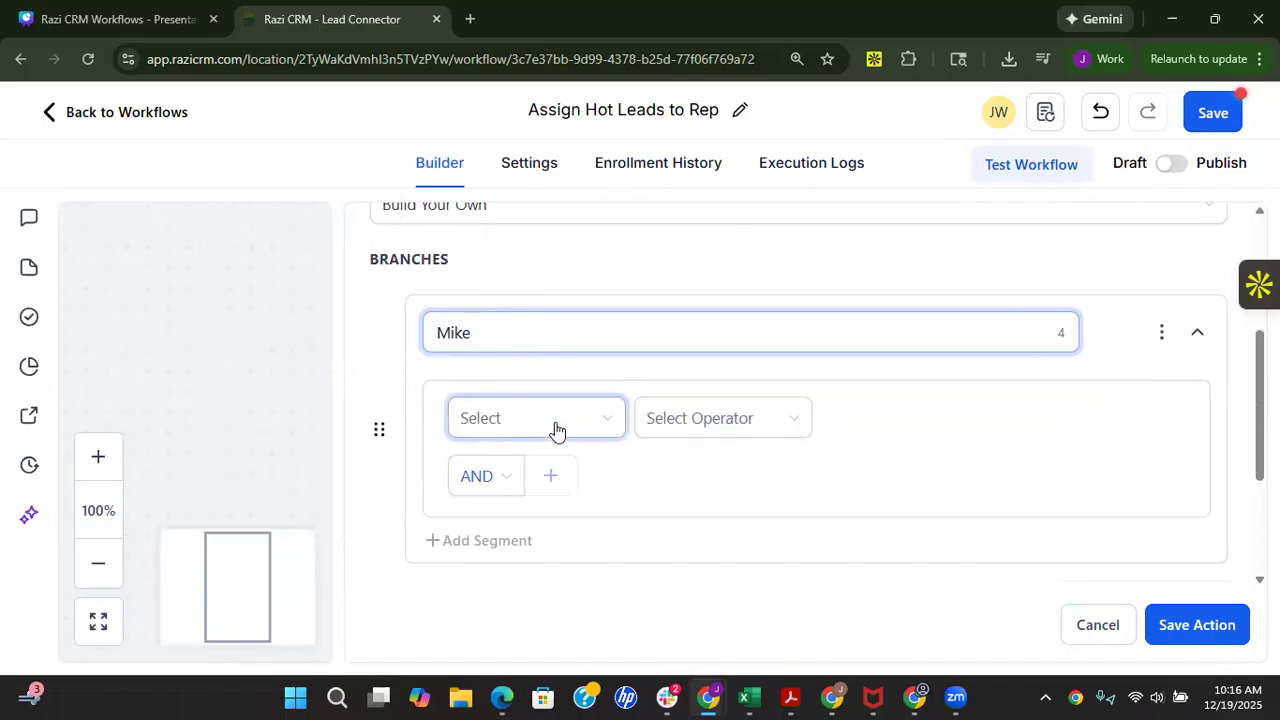
left_click(557, 430)
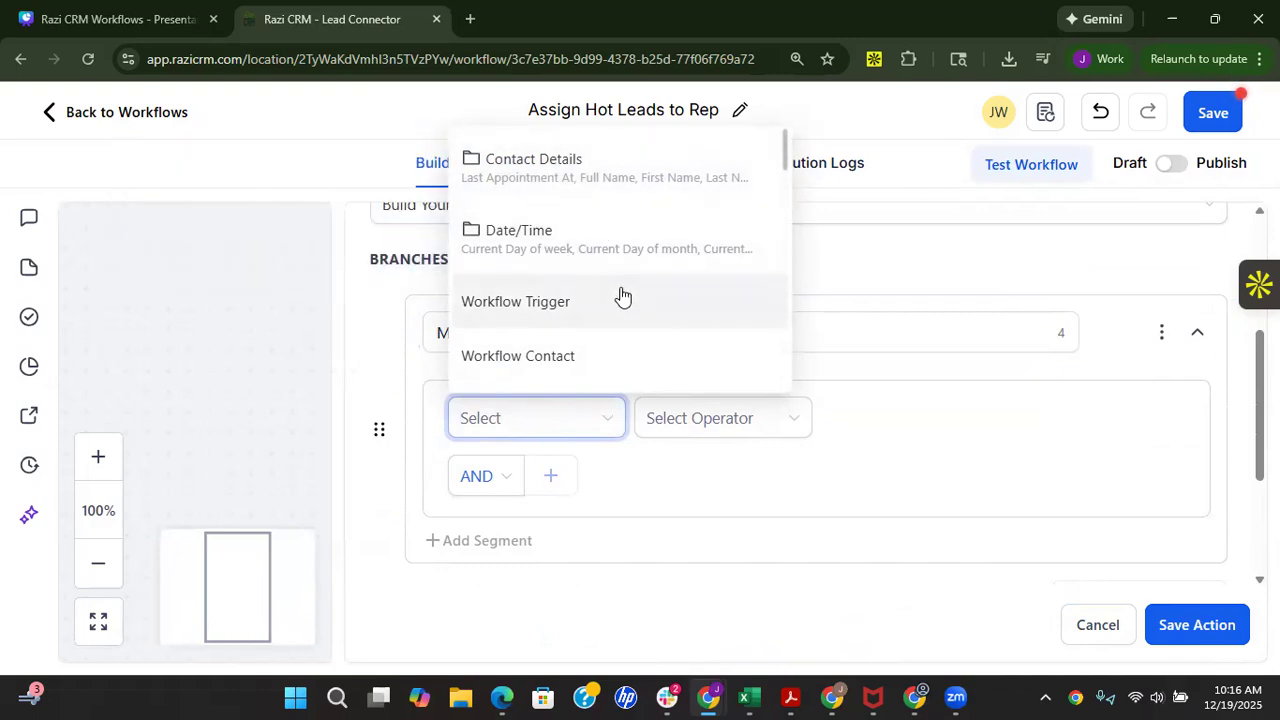
scroll(620, 296, "down", 1)
scroll(620, 294, "down", 2)
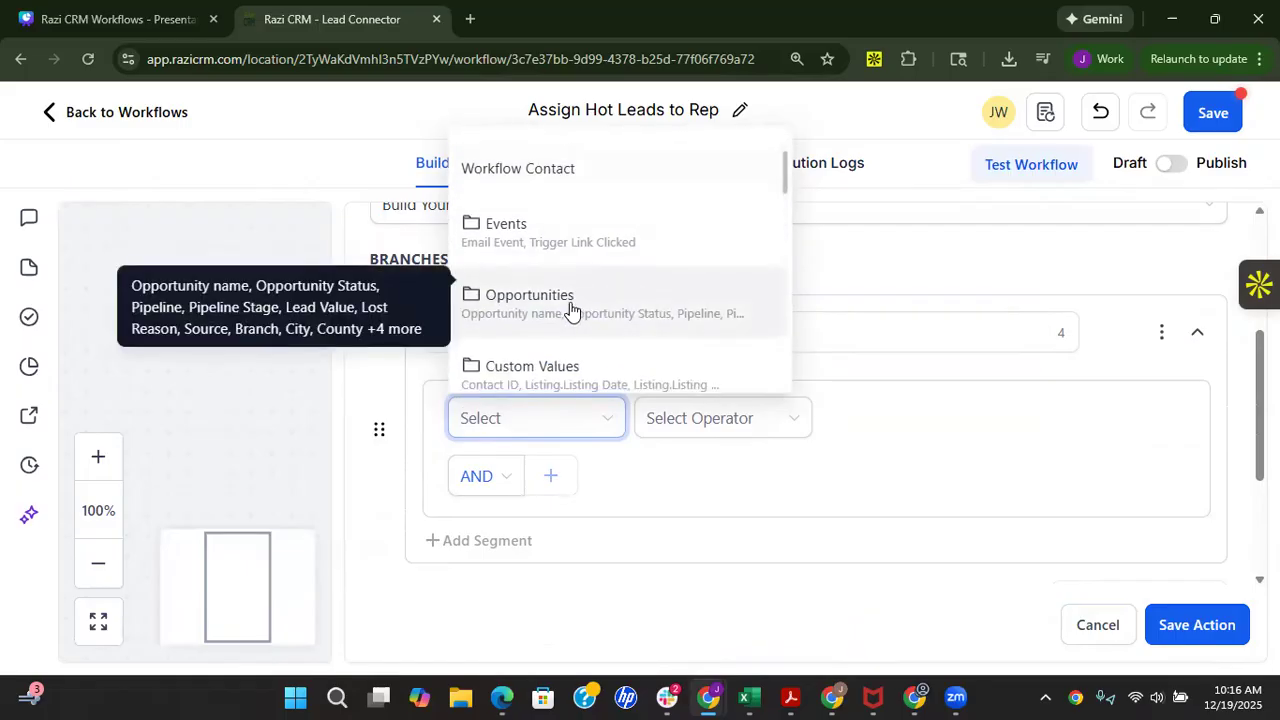
left_click(571, 300)
scroll(572, 290, "down", 3)
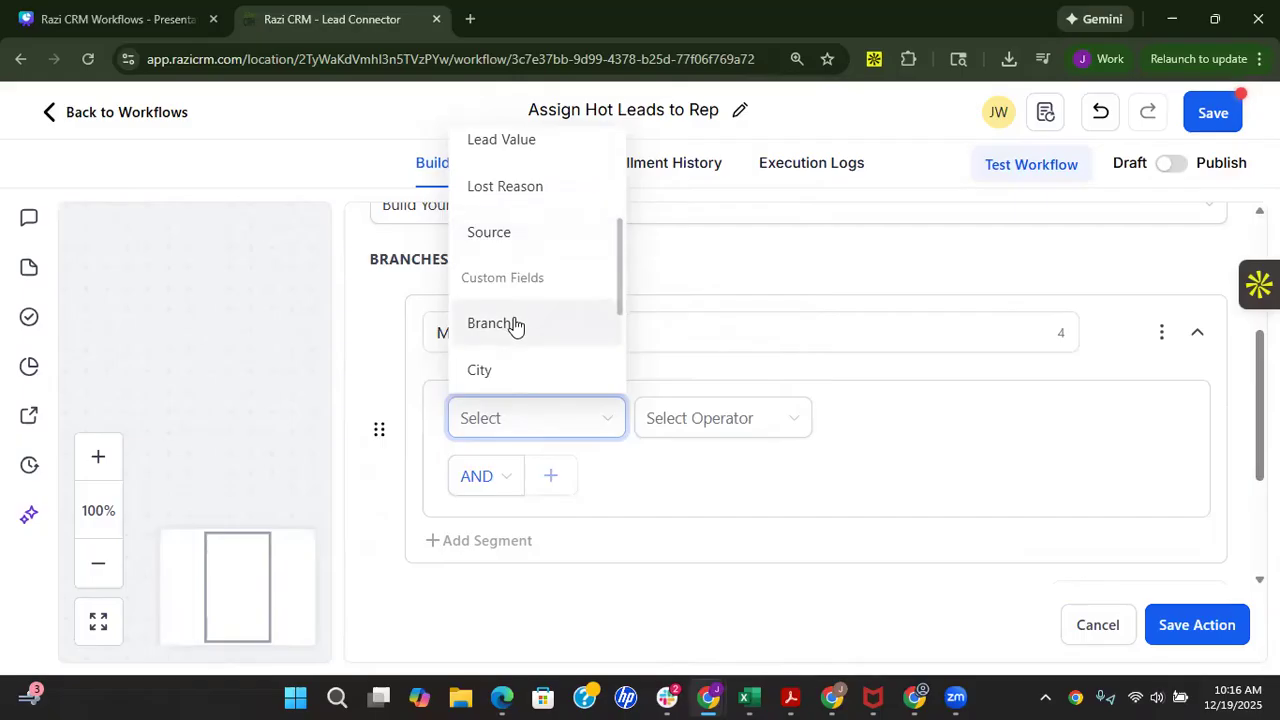
left_click(515, 325)
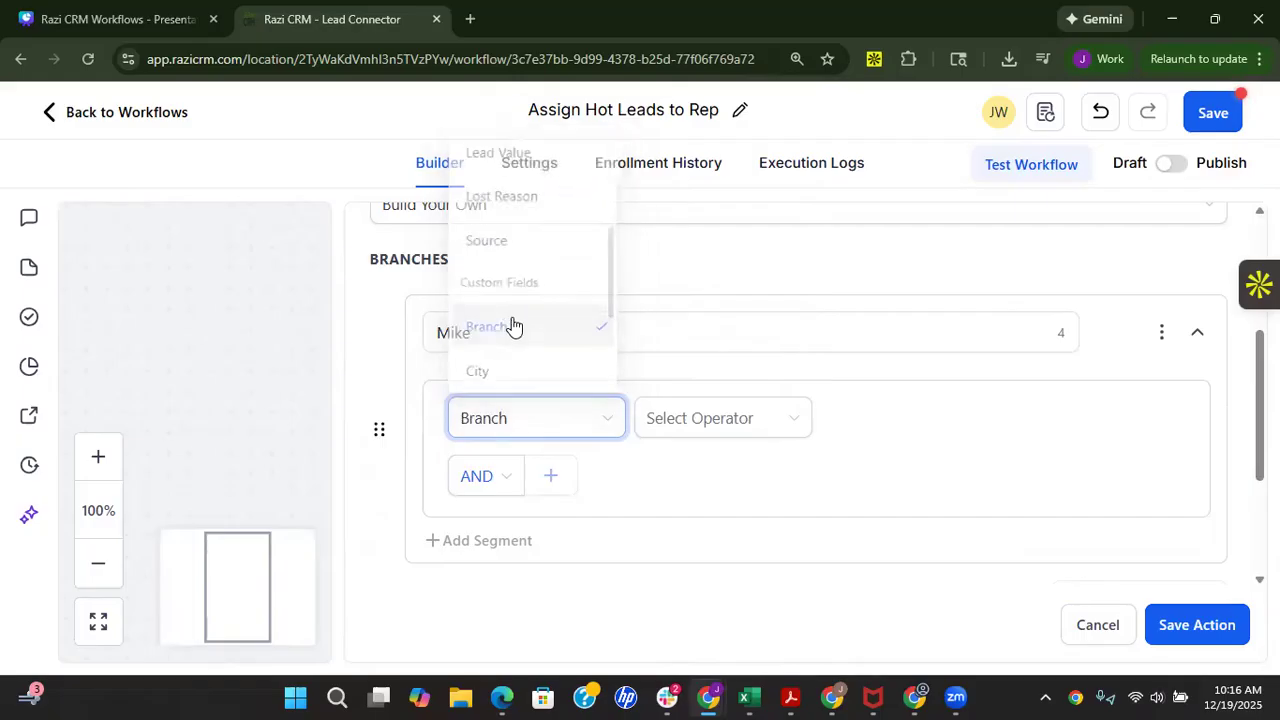
left_click(708, 424)
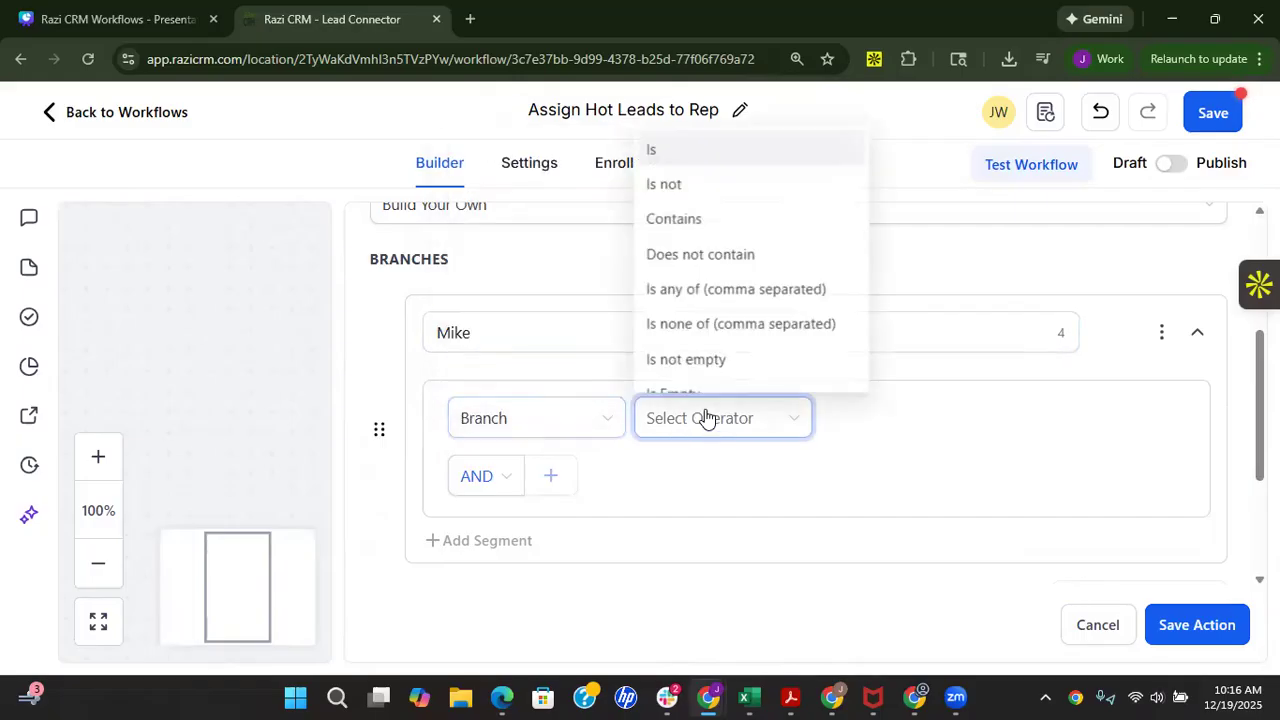
left_click(661, 152)
left_click(920, 418)
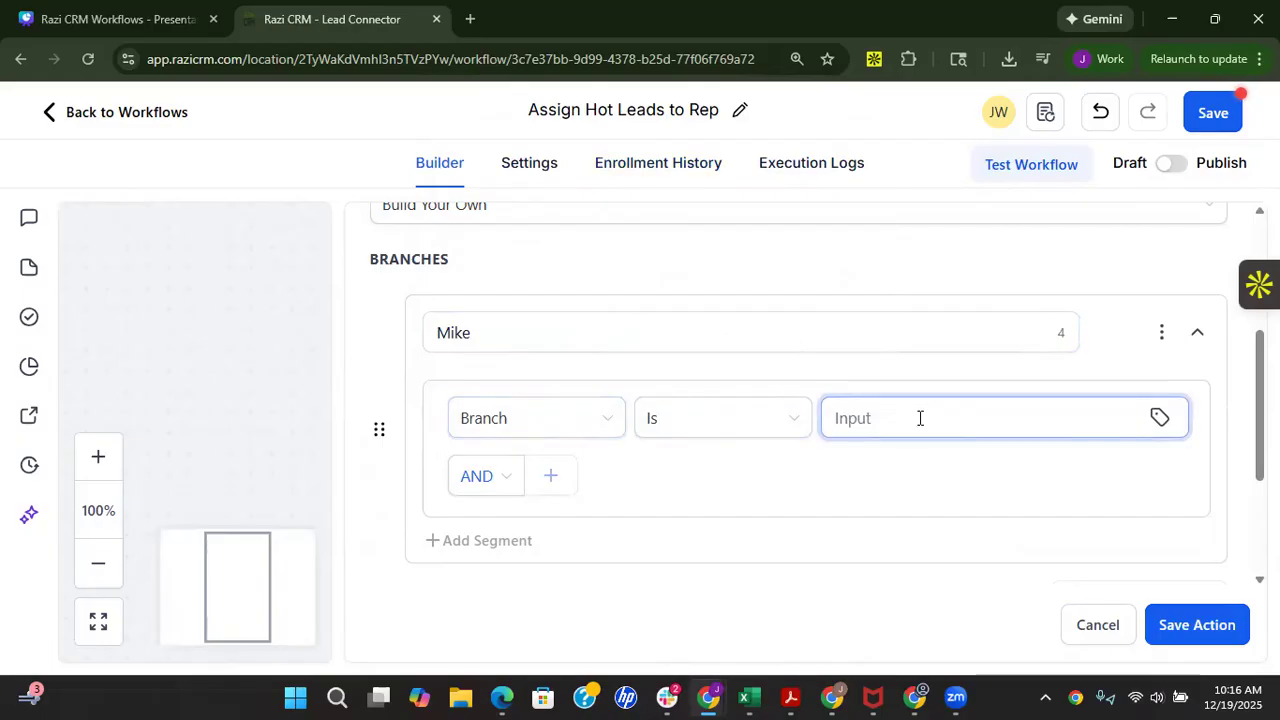
type("Franklin County")
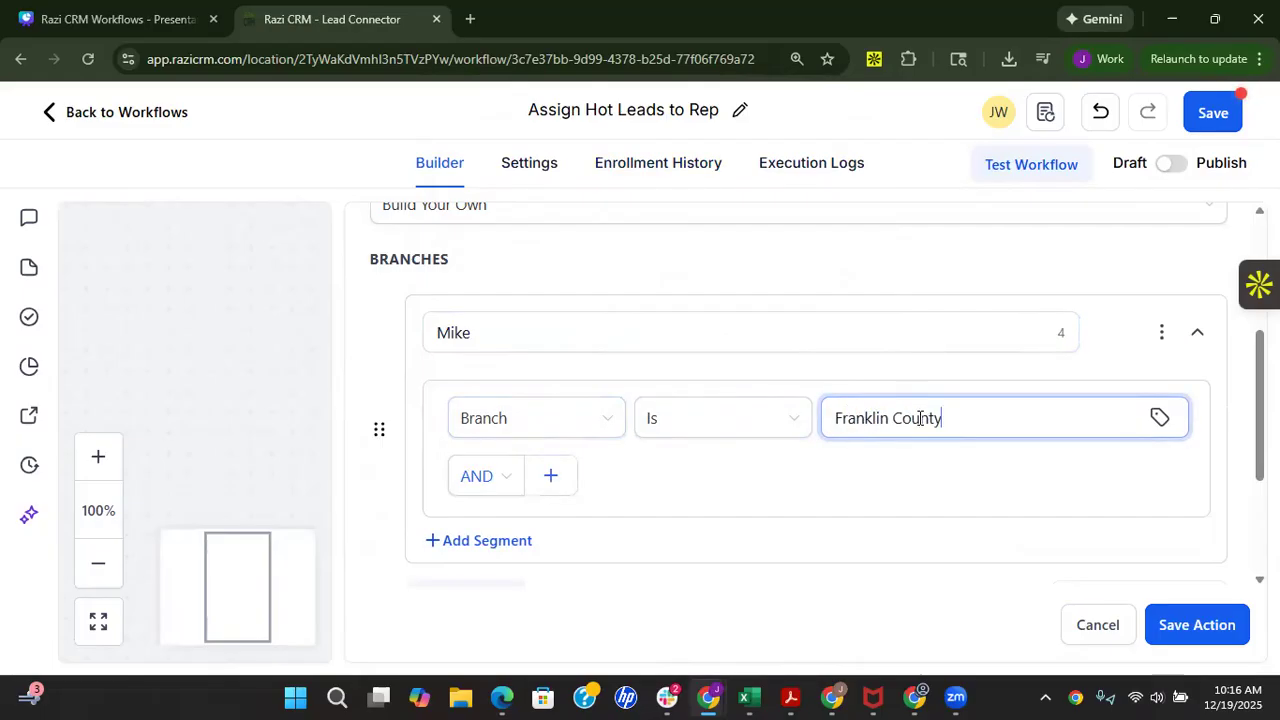
Step: Add a second branch to the condition and name it after the second sales rep
scroll(826, 497, "down", 1)
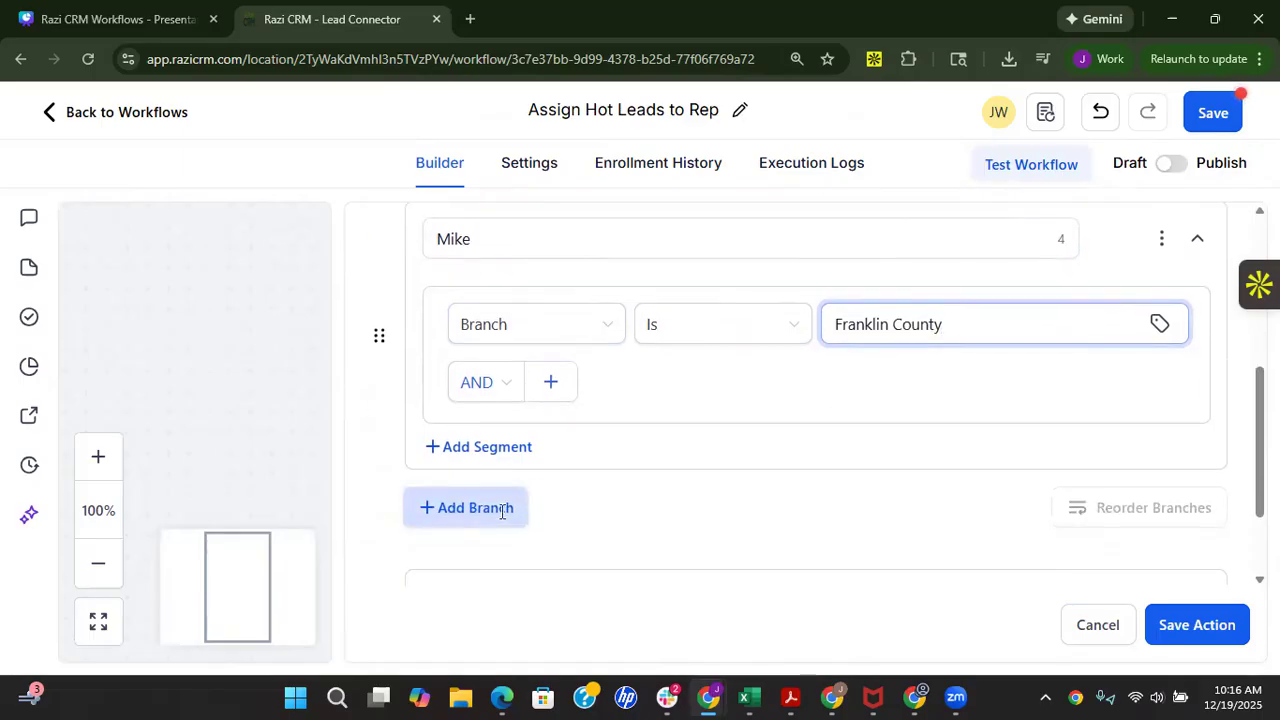
left_click(500, 508)
scroll(535, 500, "down", 1)
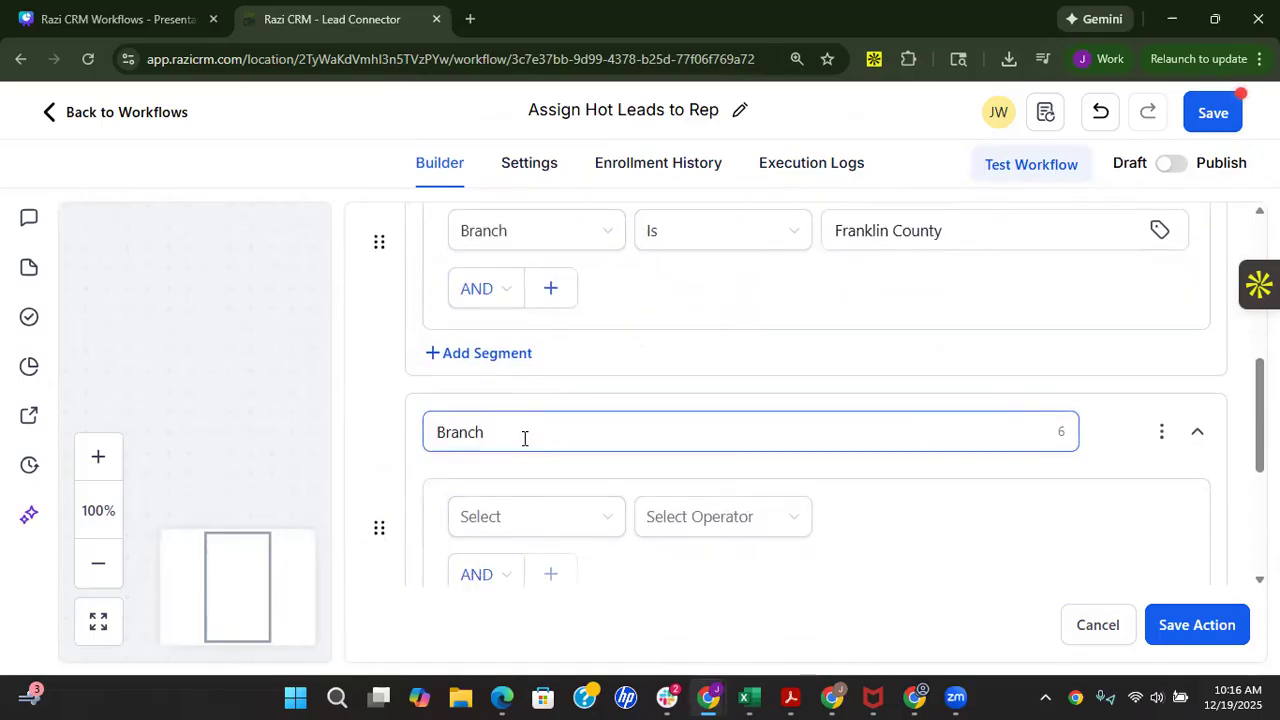
double_click(524, 438)
type("Ac")
key("BackSpace")
key("BackSpace")
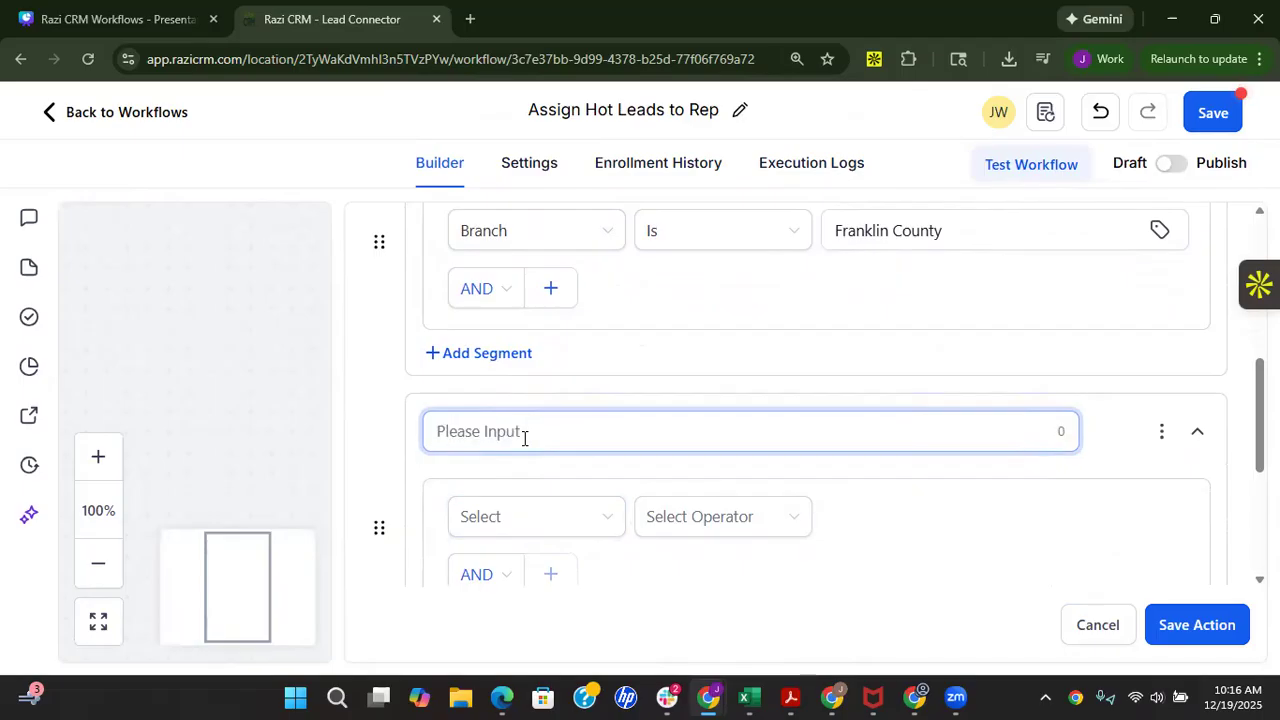
type("Zach")
Step: Set the second branch's condition to opportunity custom field Branch Is "Washington County" and save the If / Else action
left_click(531, 534)
scroll(569, 443, "down", 3)
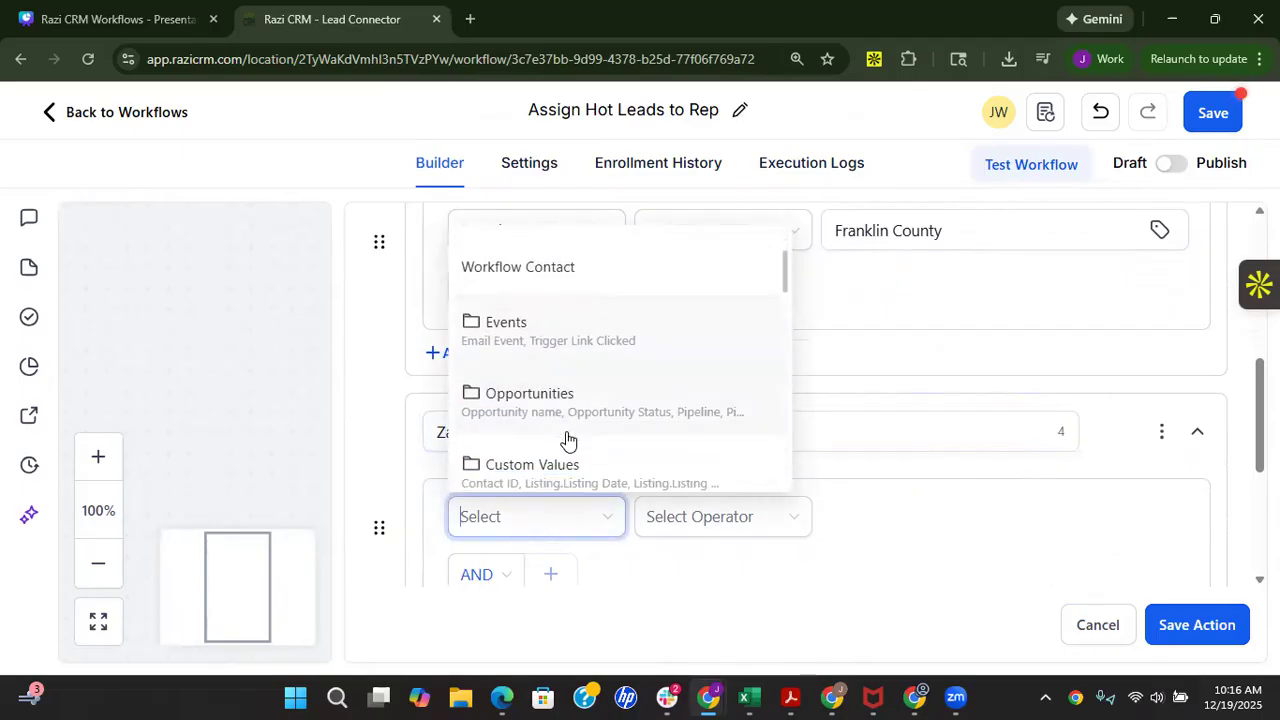
left_click(554, 414)
scroll(565, 420, "down", 3)
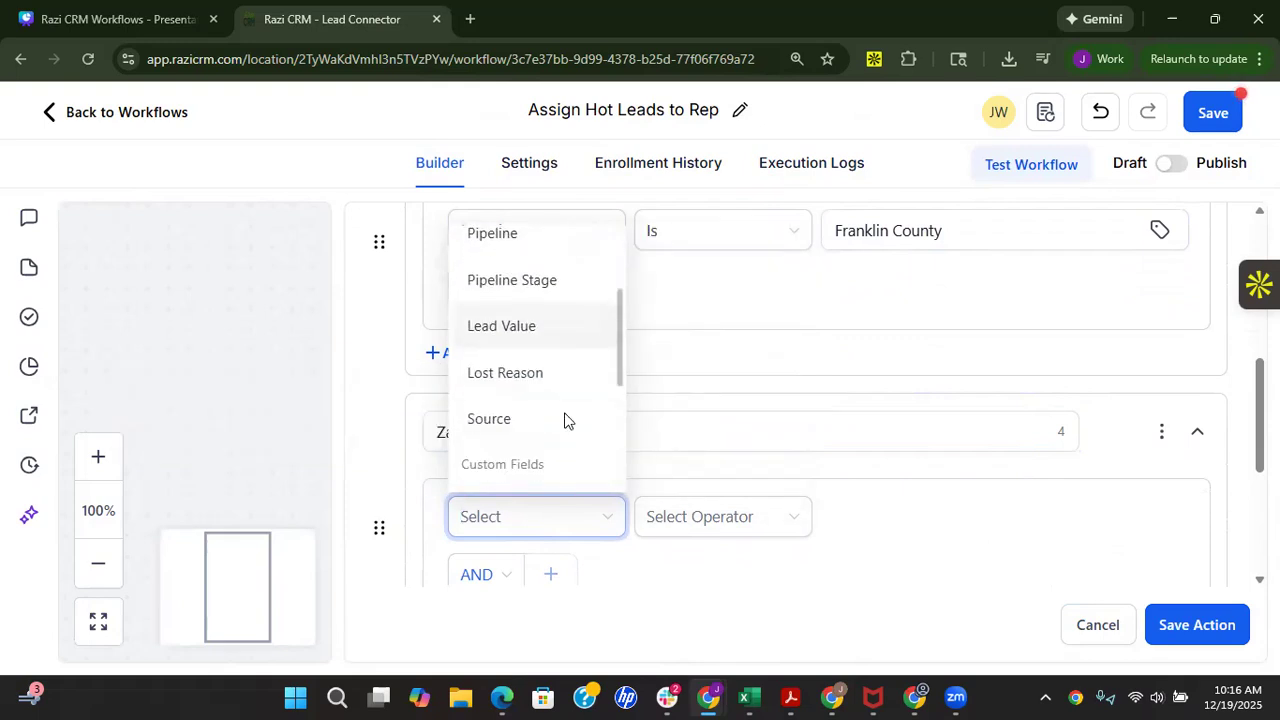
scroll(565, 420, "down", 2)
left_click(502, 421)
left_click(718, 515)
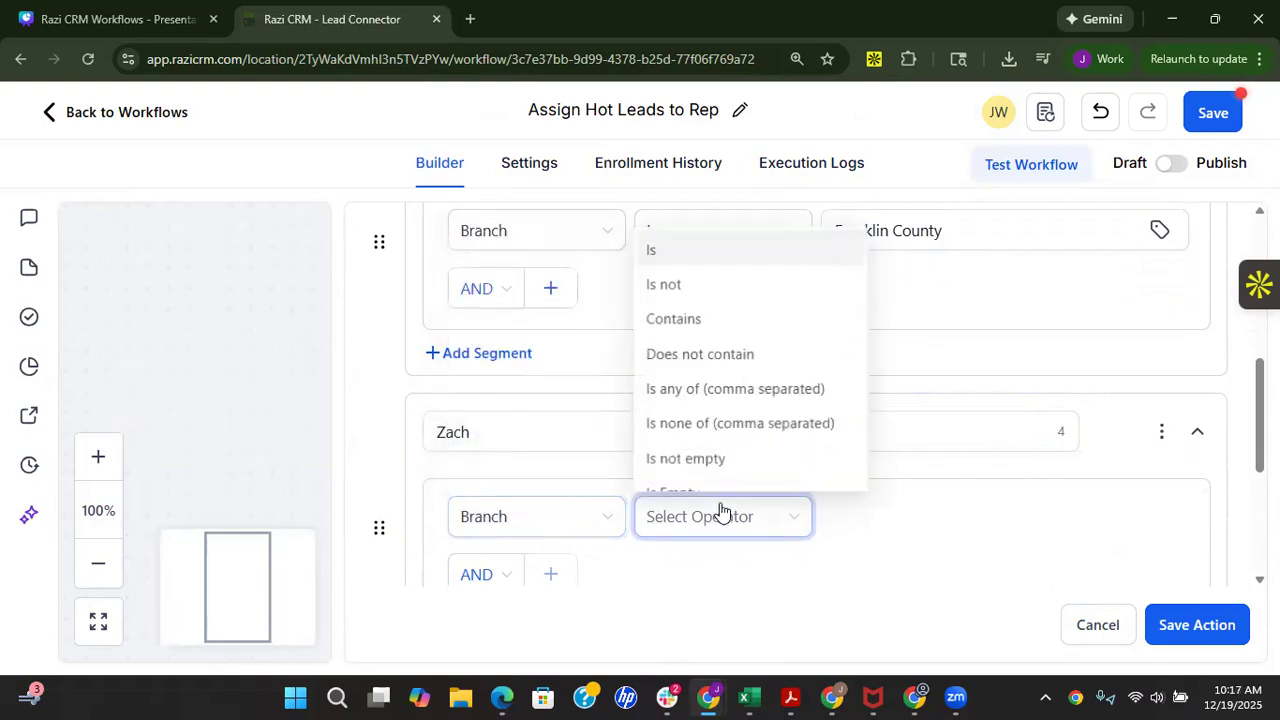
left_click(660, 256)
left_click(891, 515)
type("Washington County")
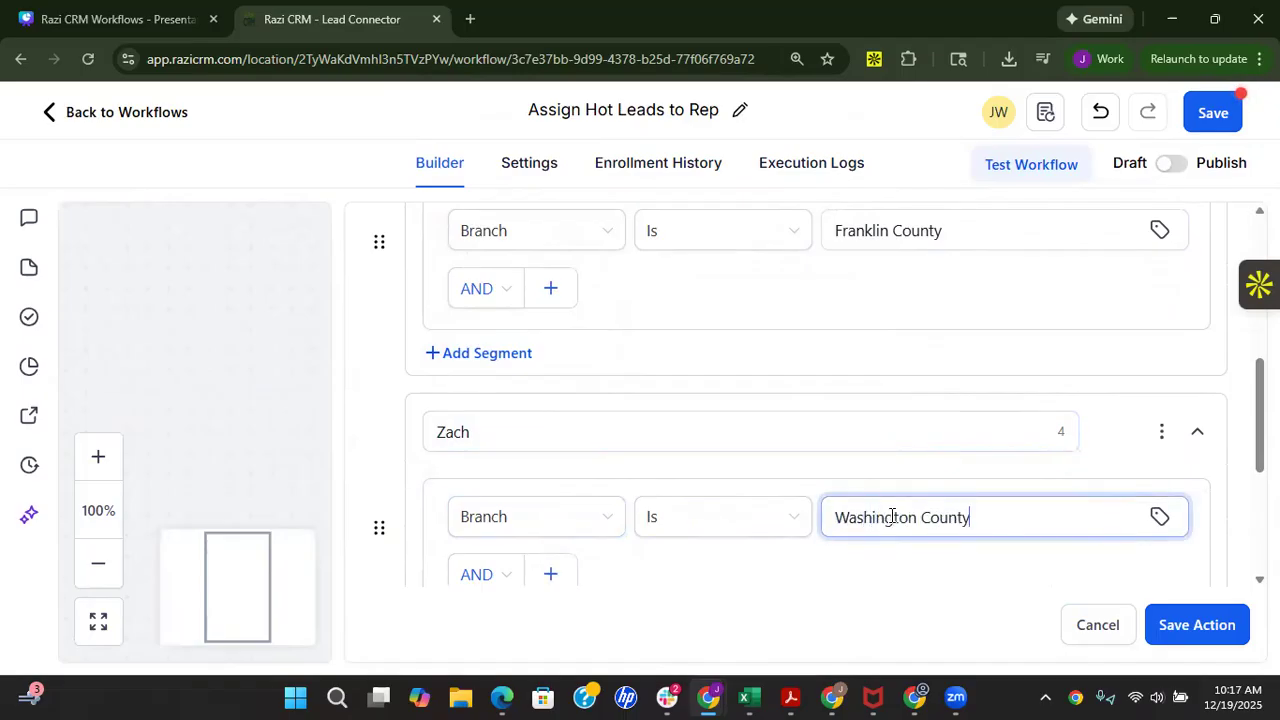
scroll(1147, 572, "down", 2)
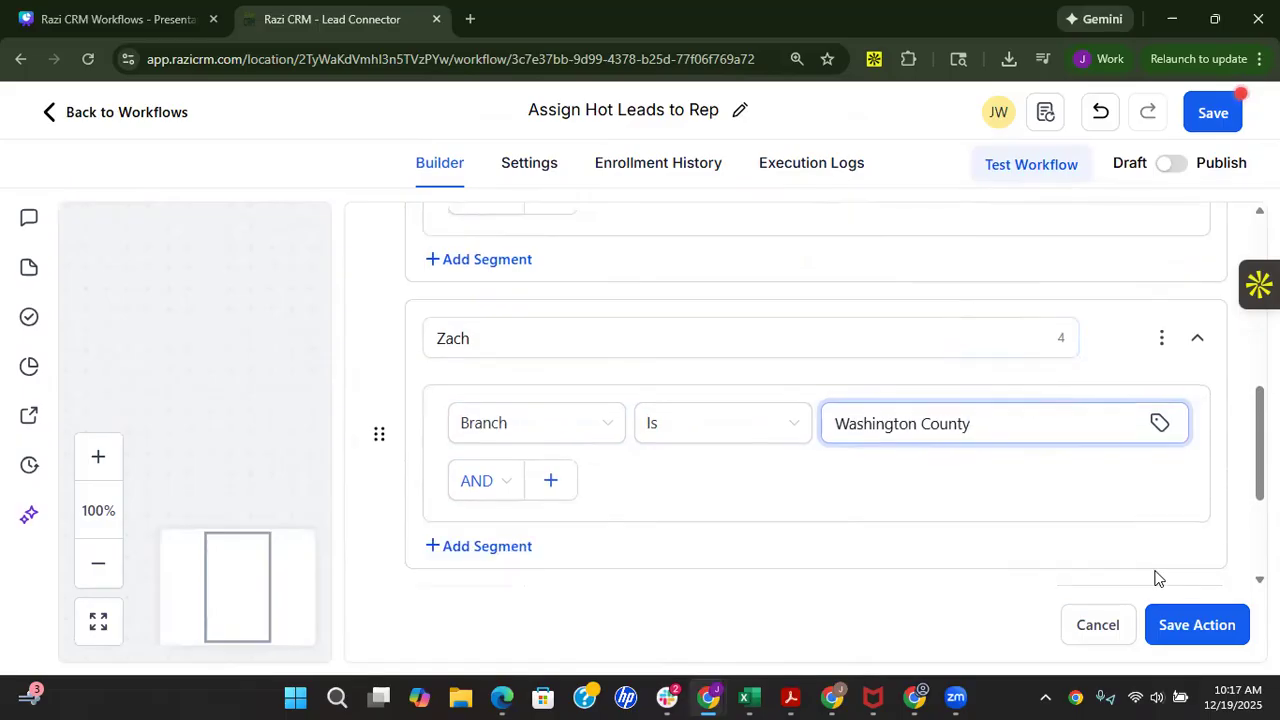
left_click(1186, 625)
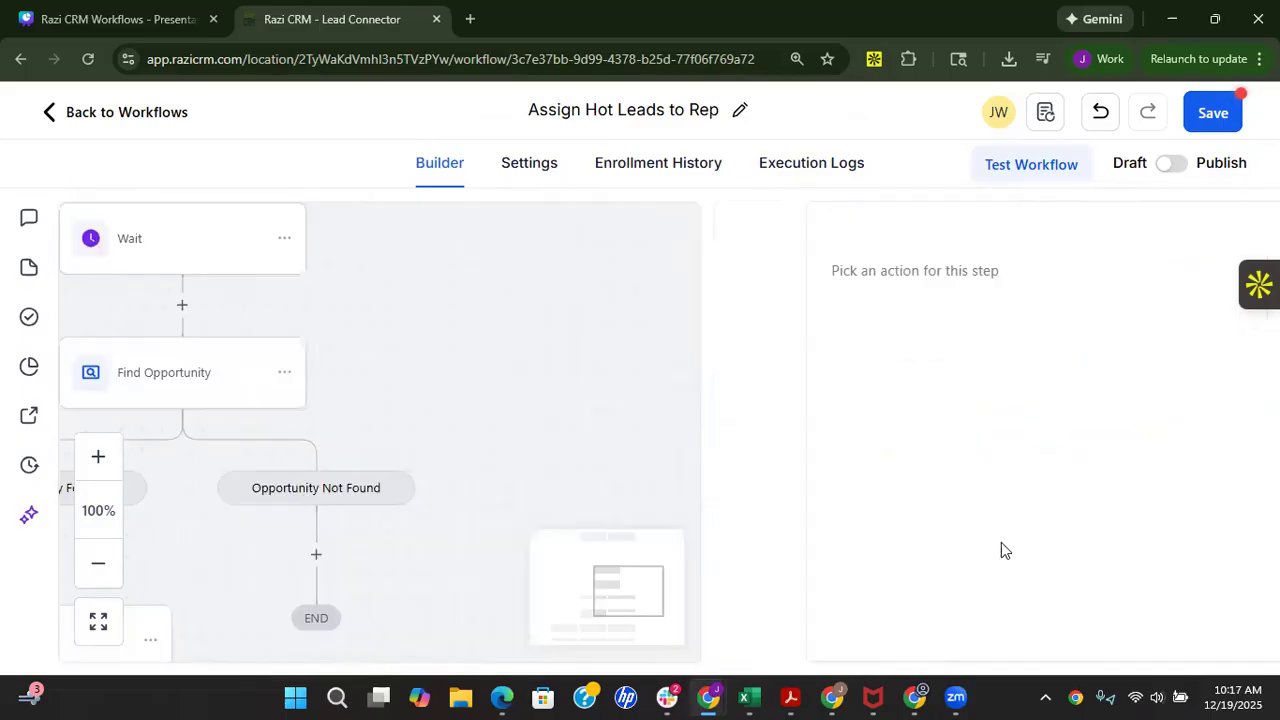
Step: Add an Update Opportunity action below the Franklin County branch of the condition
left_click_drag(806, 367, 970, 200)
left_click_drag(826, 446, 1065, 230)
left_click_drag(934, 457, 1009, 409)
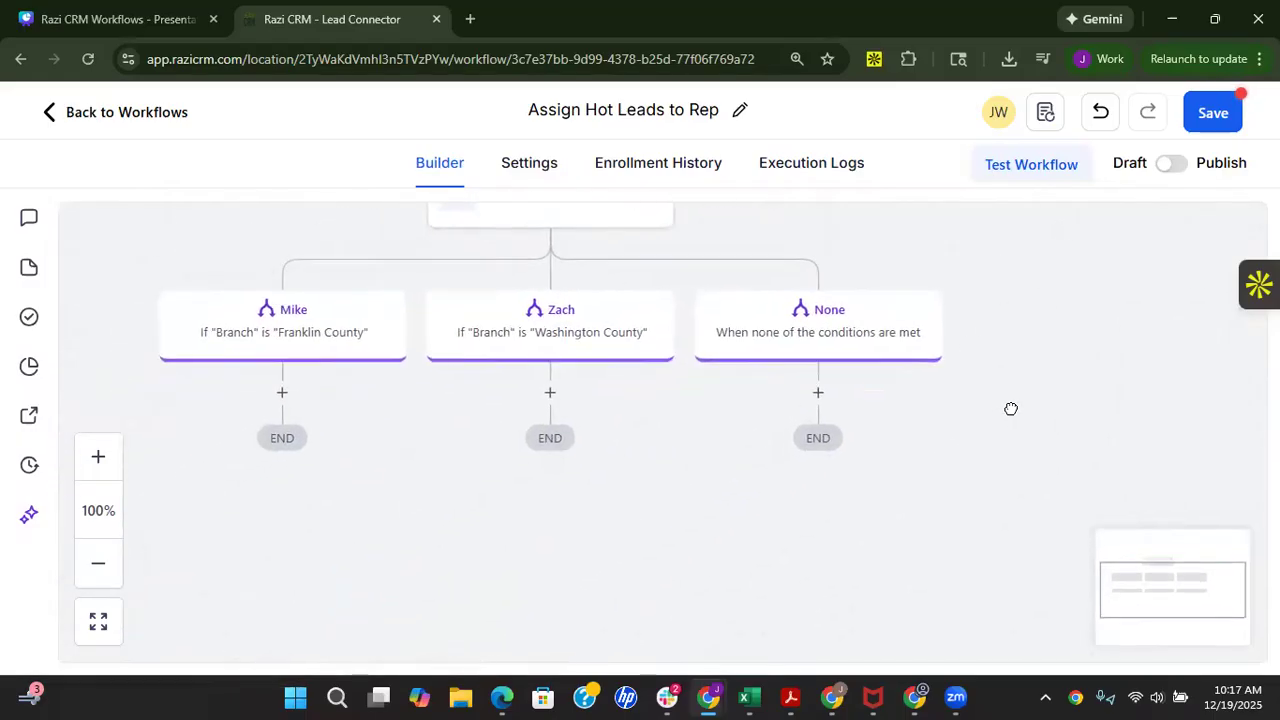
left_click(284, 392)
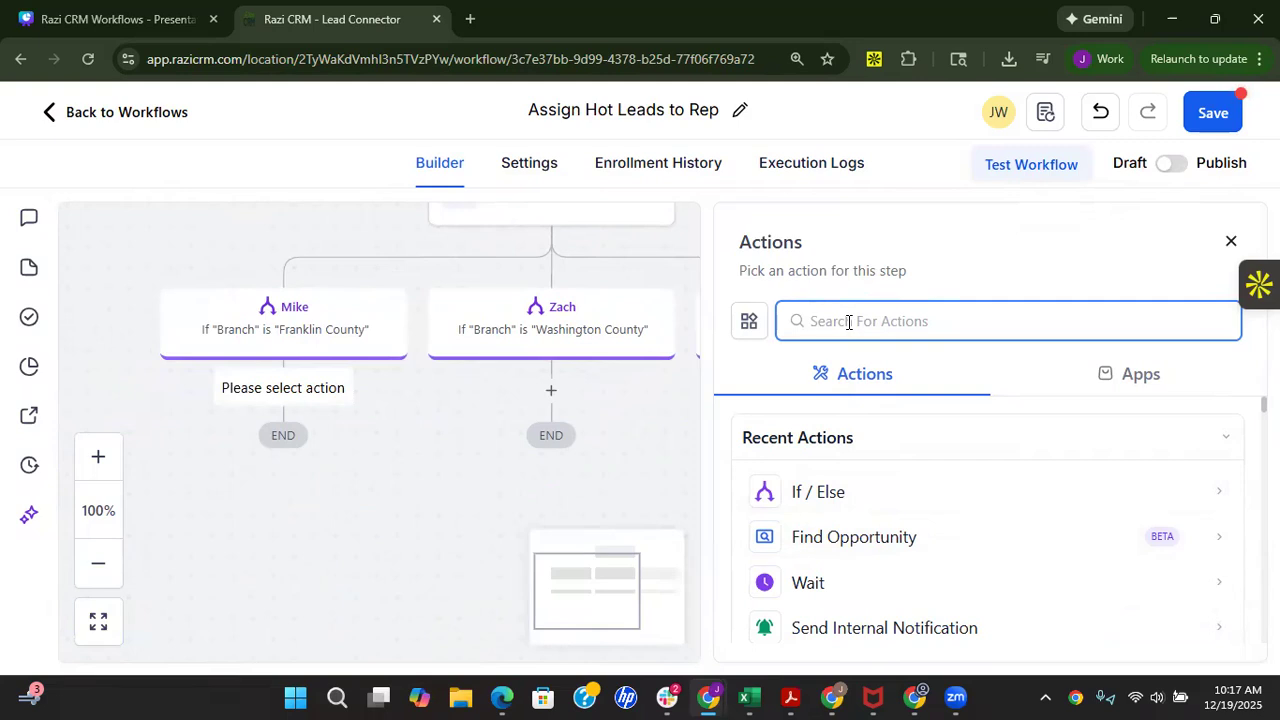
type("opport")
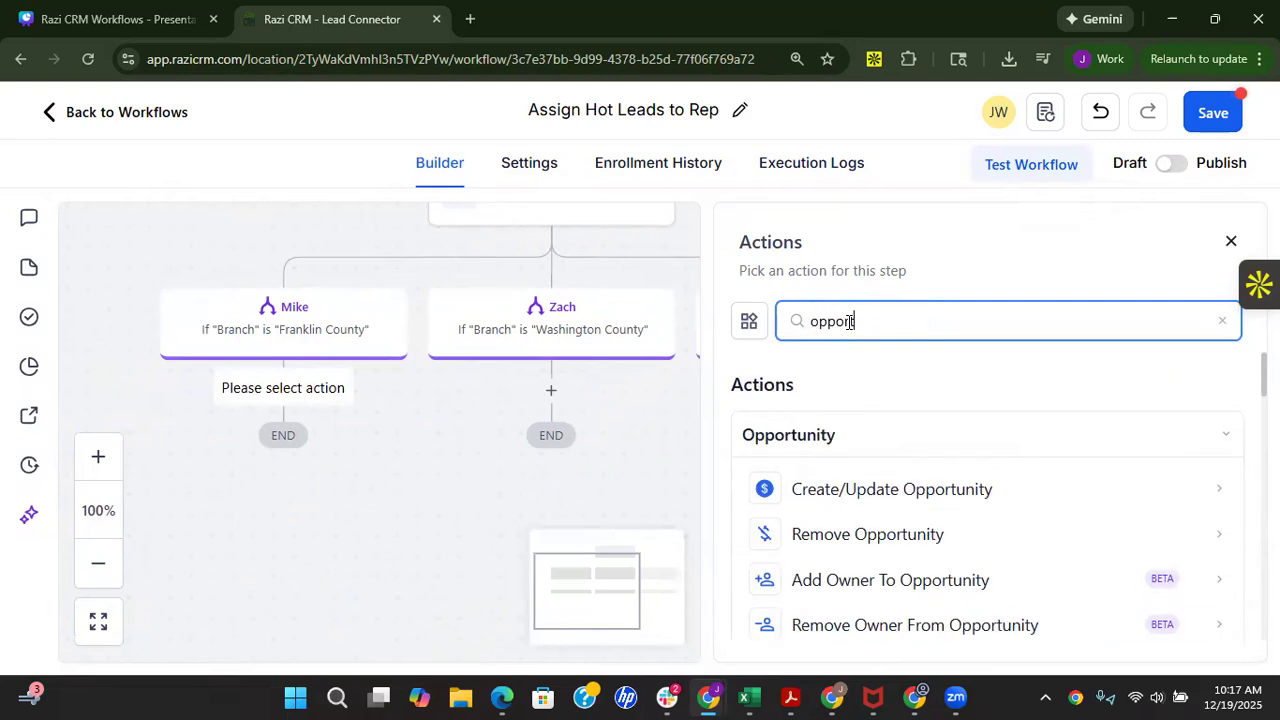
scroll(1000, 570, "down", 5)
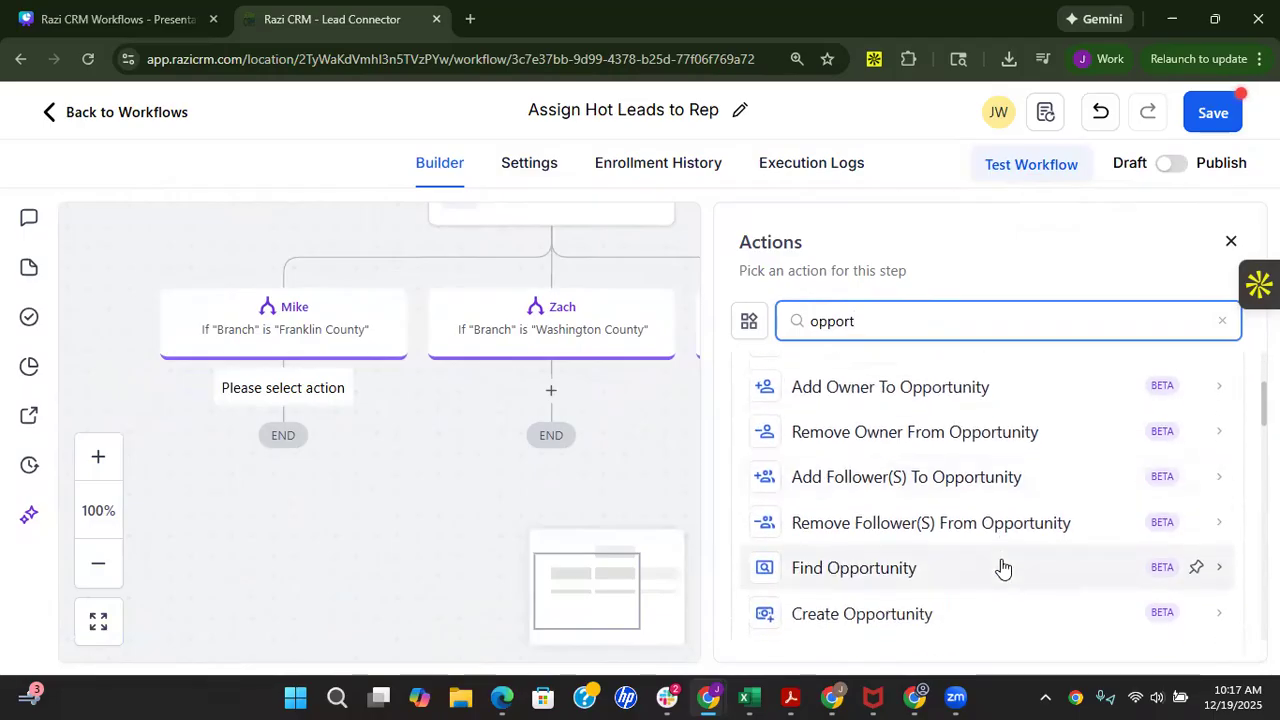
scroll(900, 540, "down", 1)
left_click(860, 478)
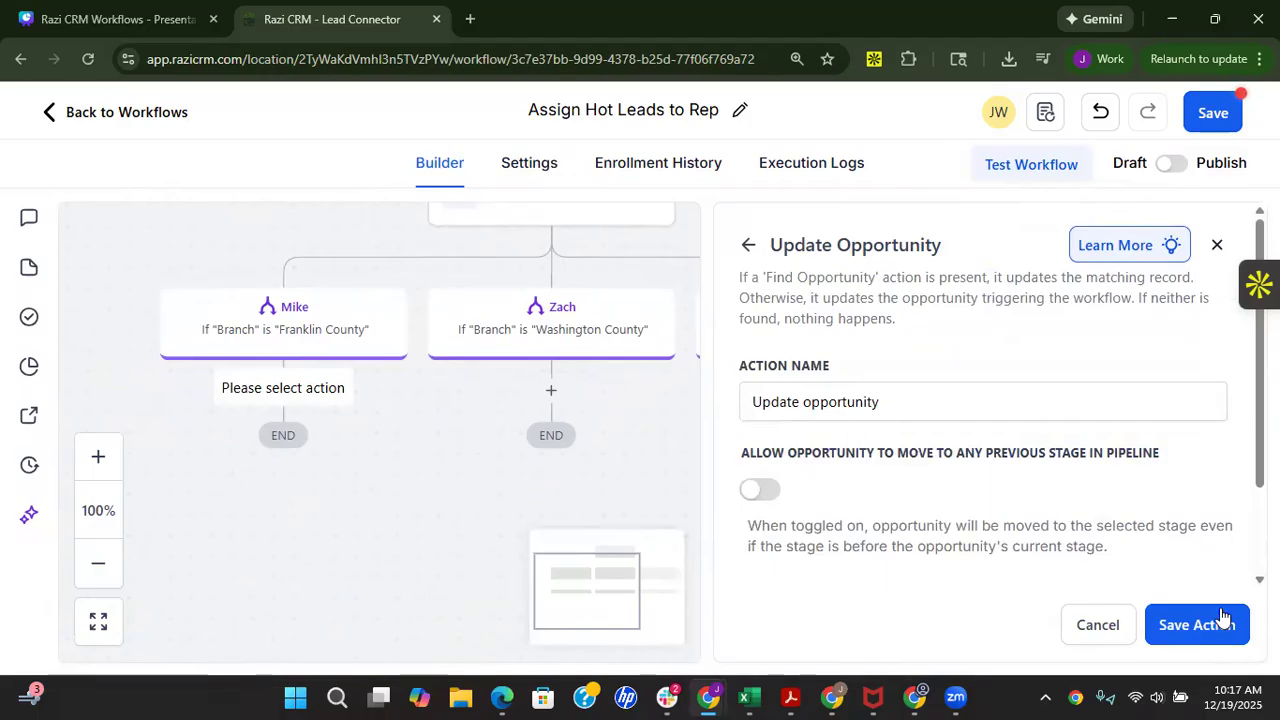
Step: Add a Pipeline field to the Update Opportunity action and set it to the Franklin County rep's pipeline
scroll(1003, 507, "down", 1)
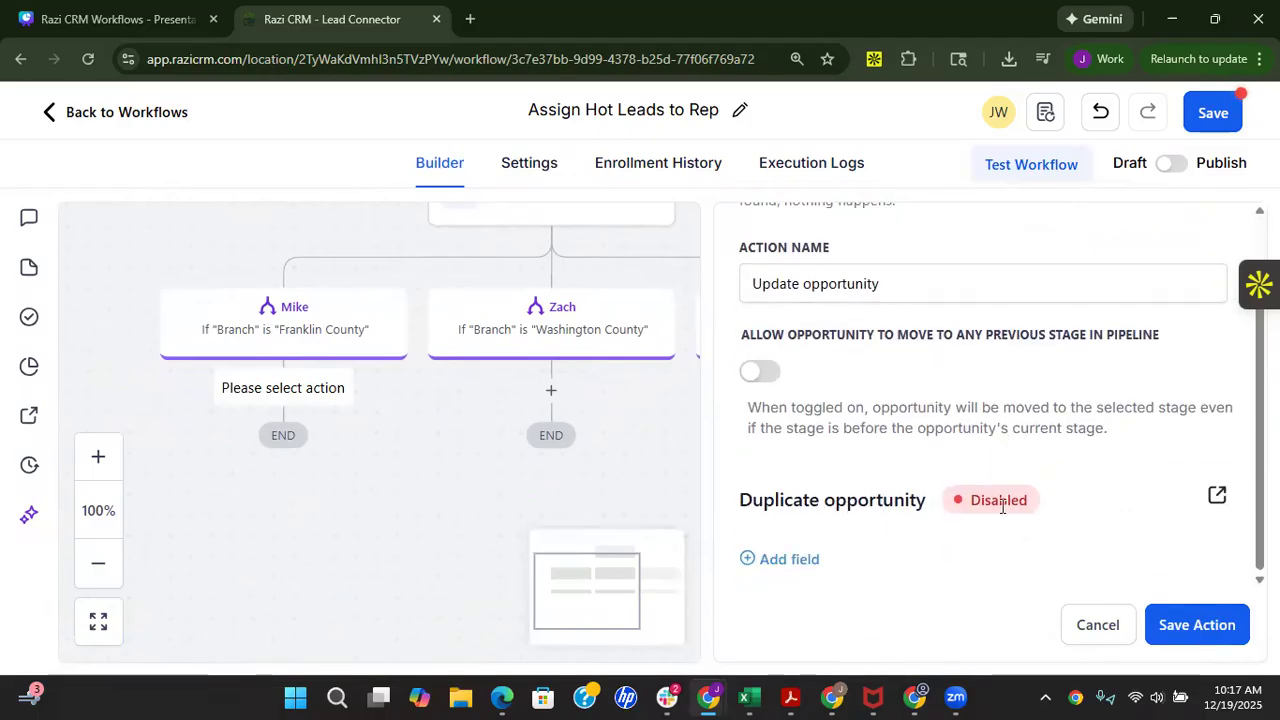
left_click(786, 561)
scroll(862, 497, "down", 1)
left_click(858, 514)
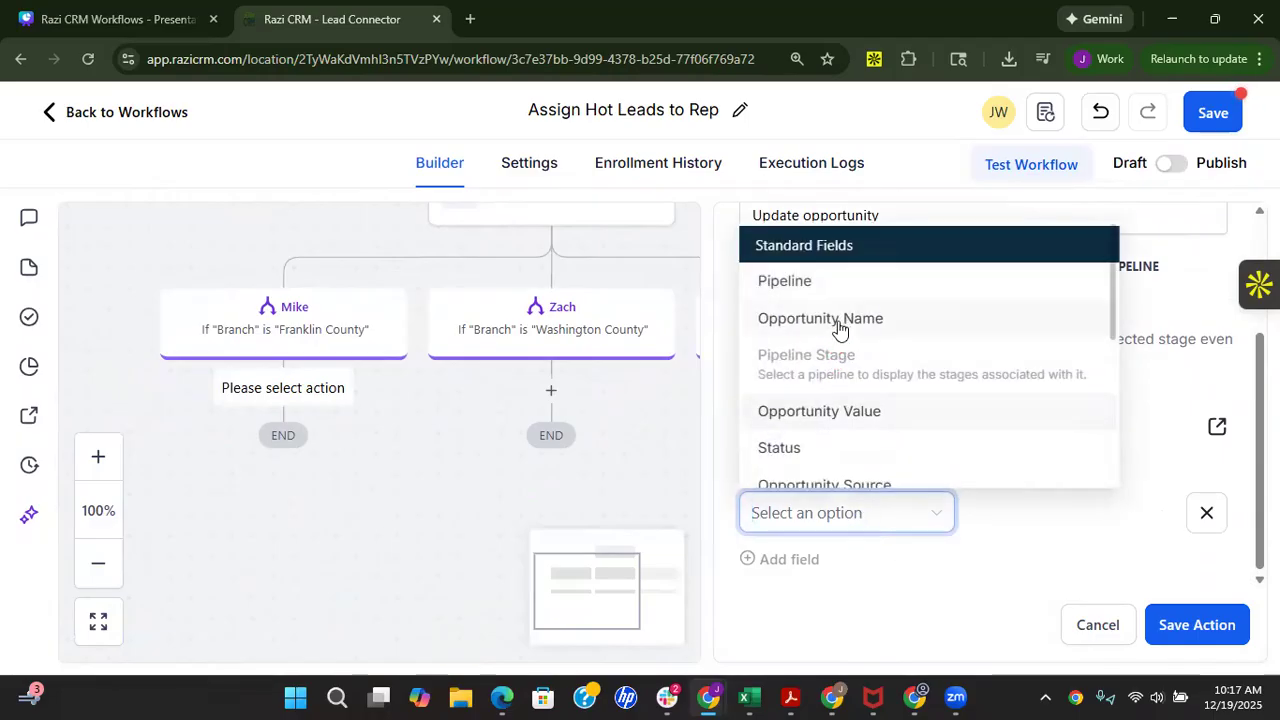
left_click(806, 287)
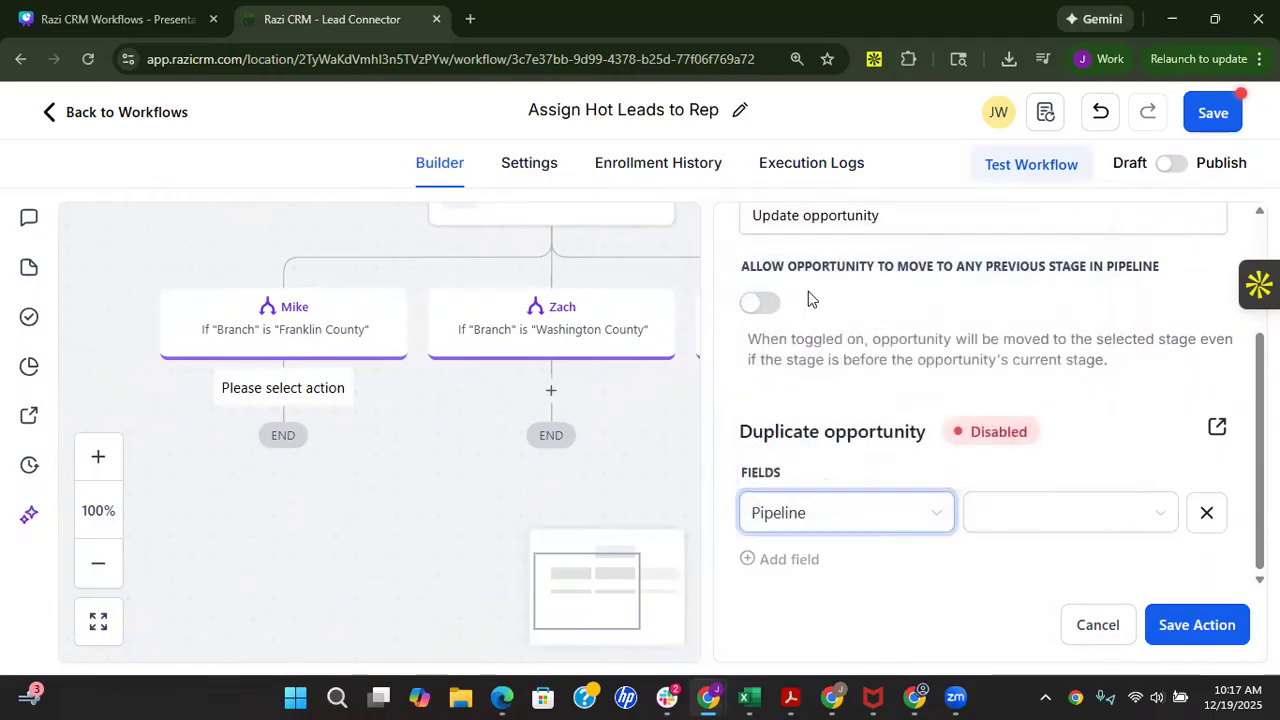
left_click(1074, 515)
left_click(1024, 598)
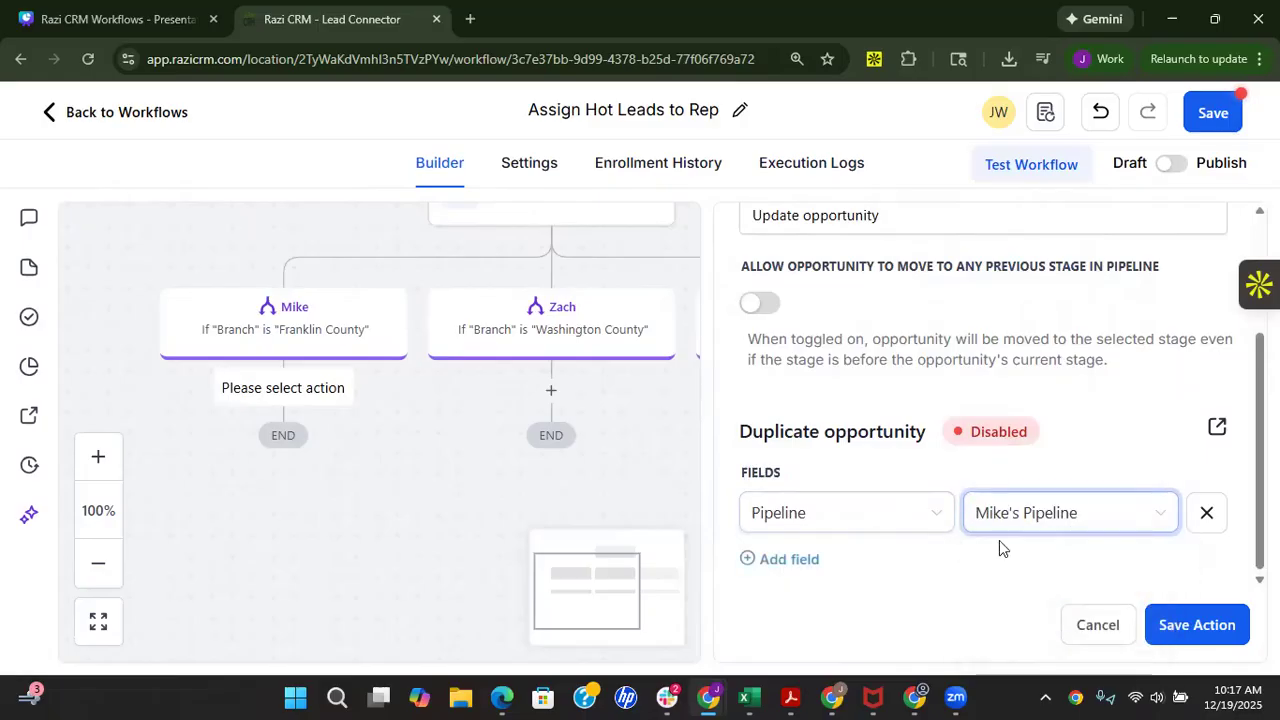
Step: Add an Opportunity Name field to the update action and fill it with the {{opportunity.name}} custom value
left_click(789, 560)
scroll(870, 500, "down", 1)
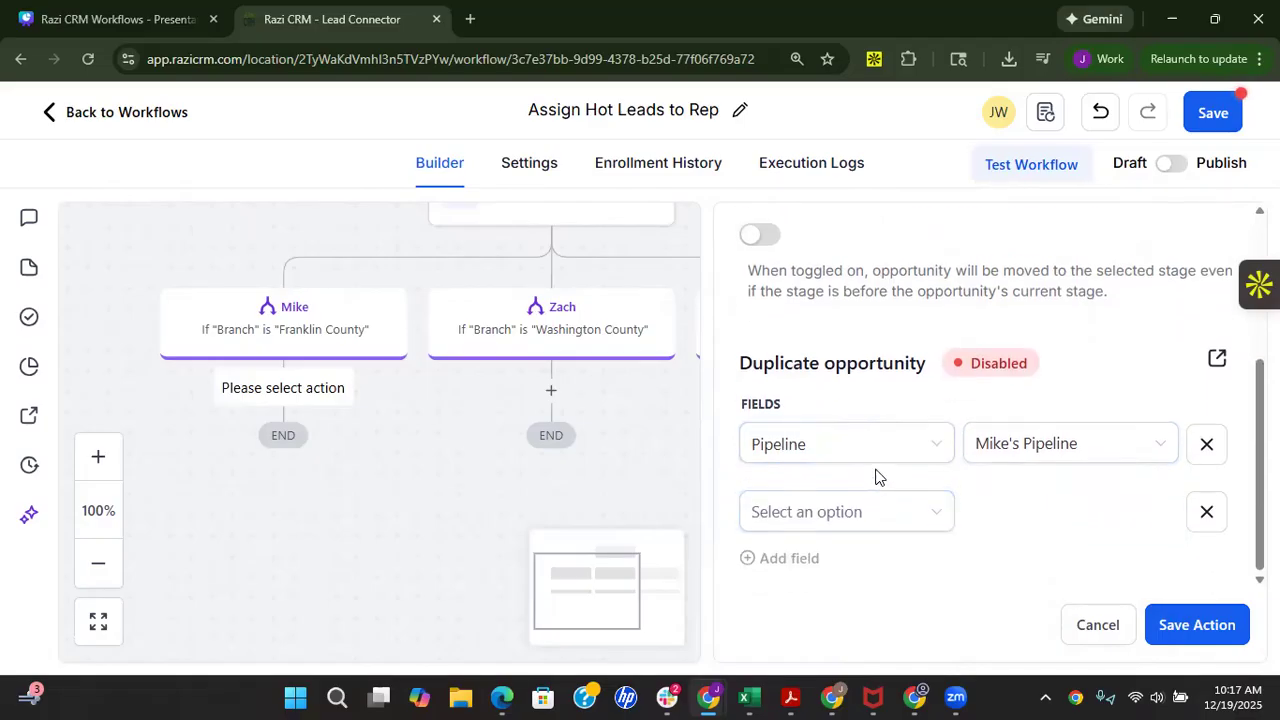
left_click(863, 522)
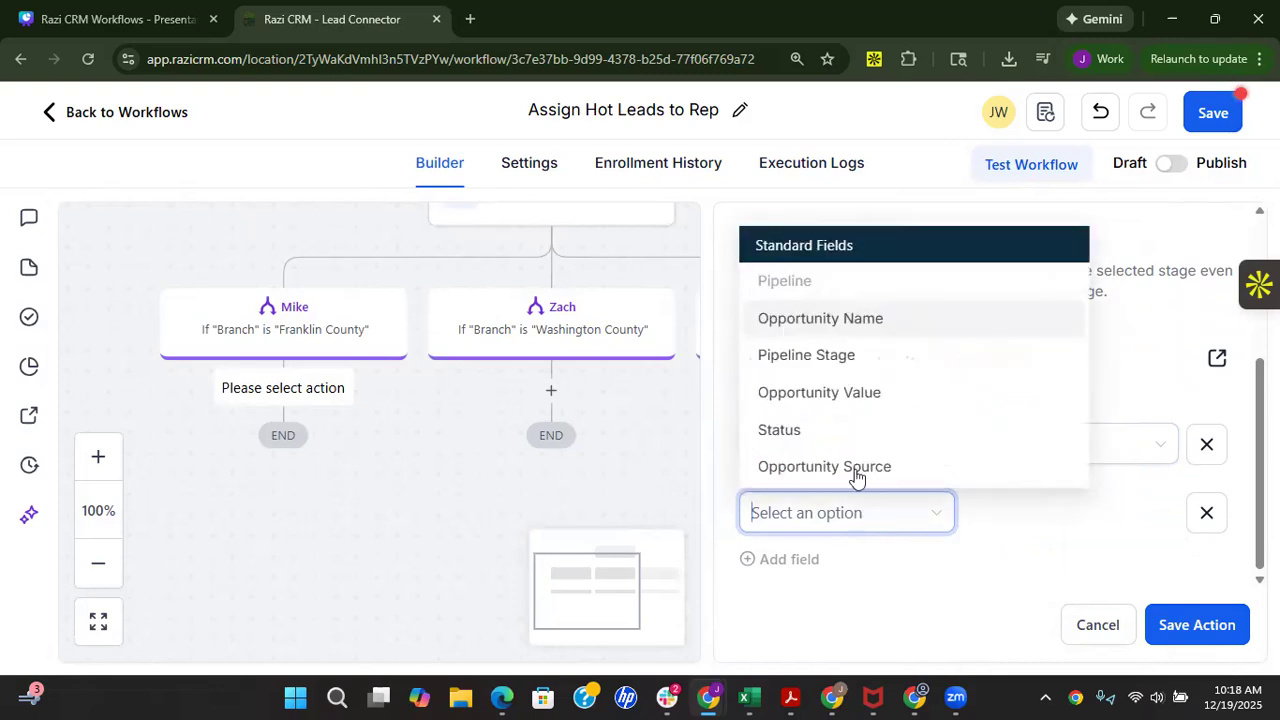
left_click(826, 320)
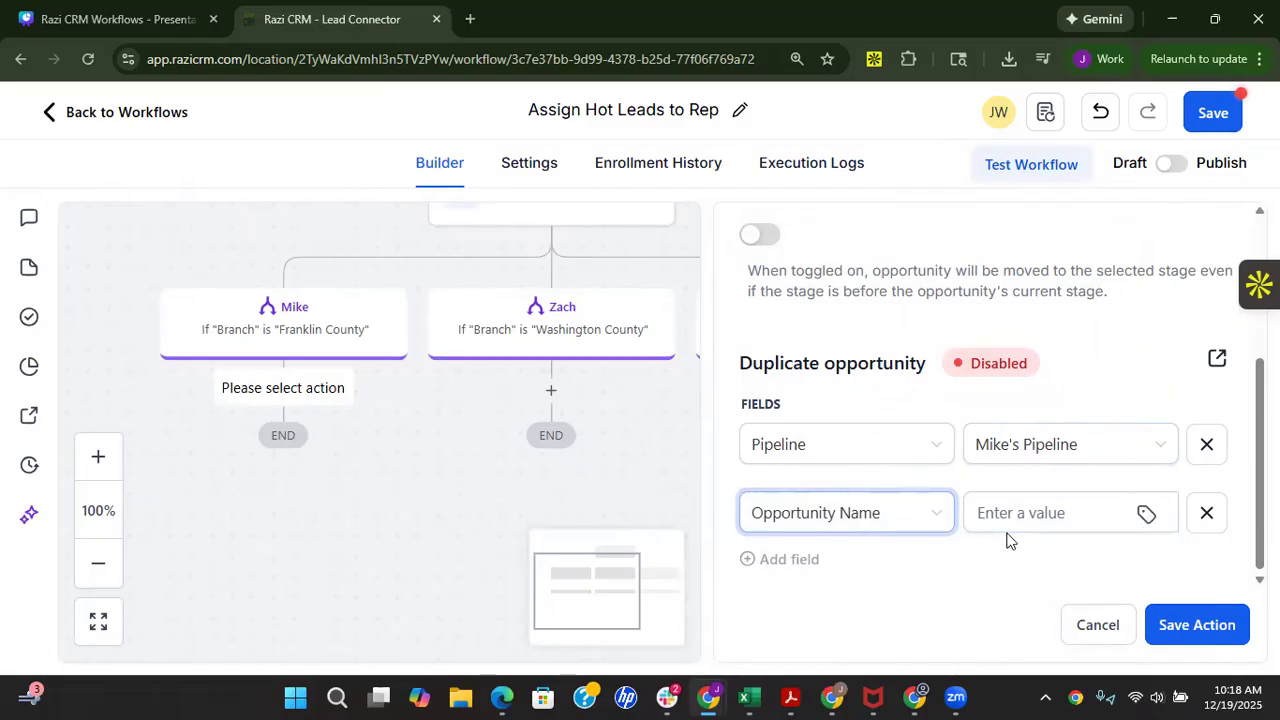
left_click(1142, 514)
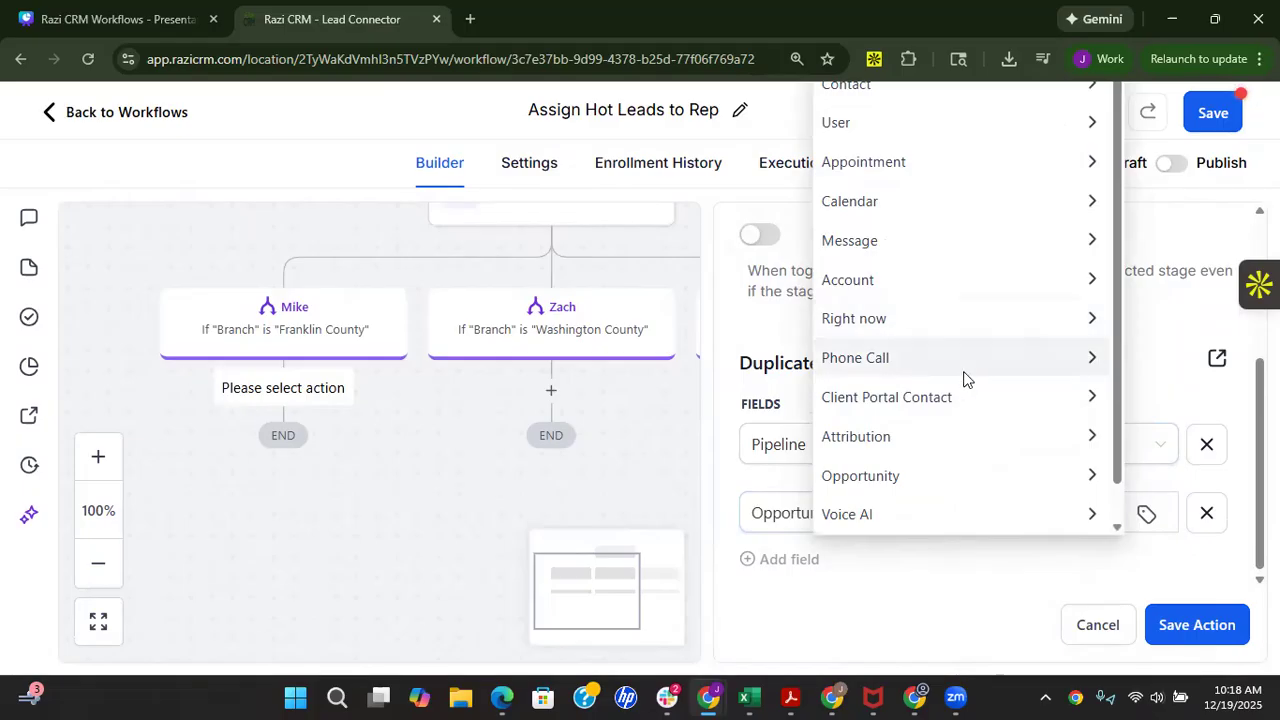
left_click(946, 478)
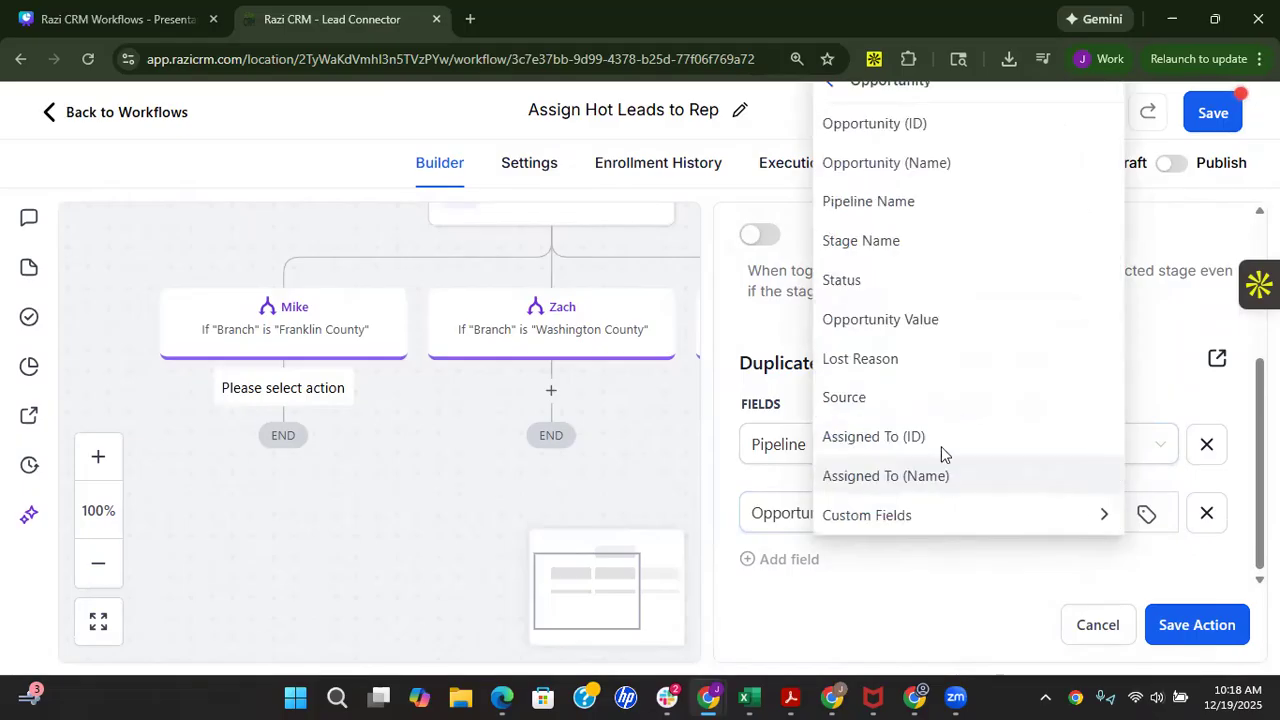
left_click(916, 163)
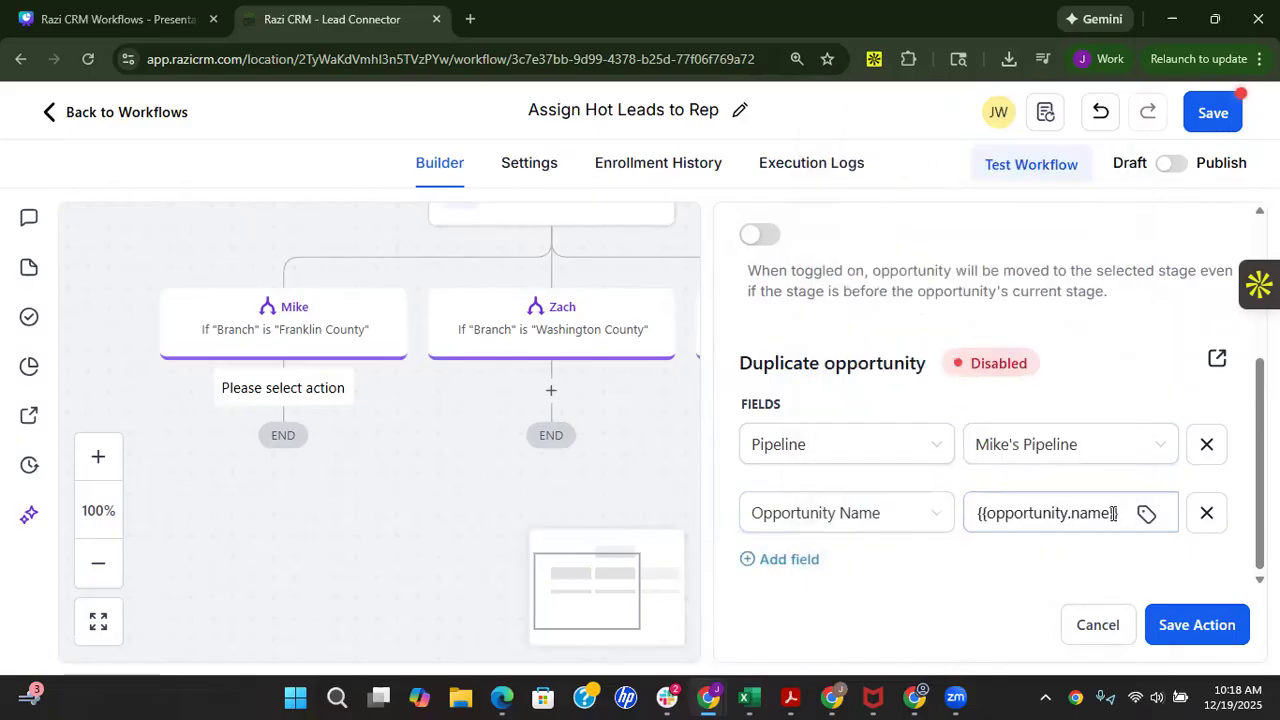
Step: Add a Pipeline Stage field with the value New Lead to the update action
left_click(789, 559)
scroll(835, 525, "down", 1)
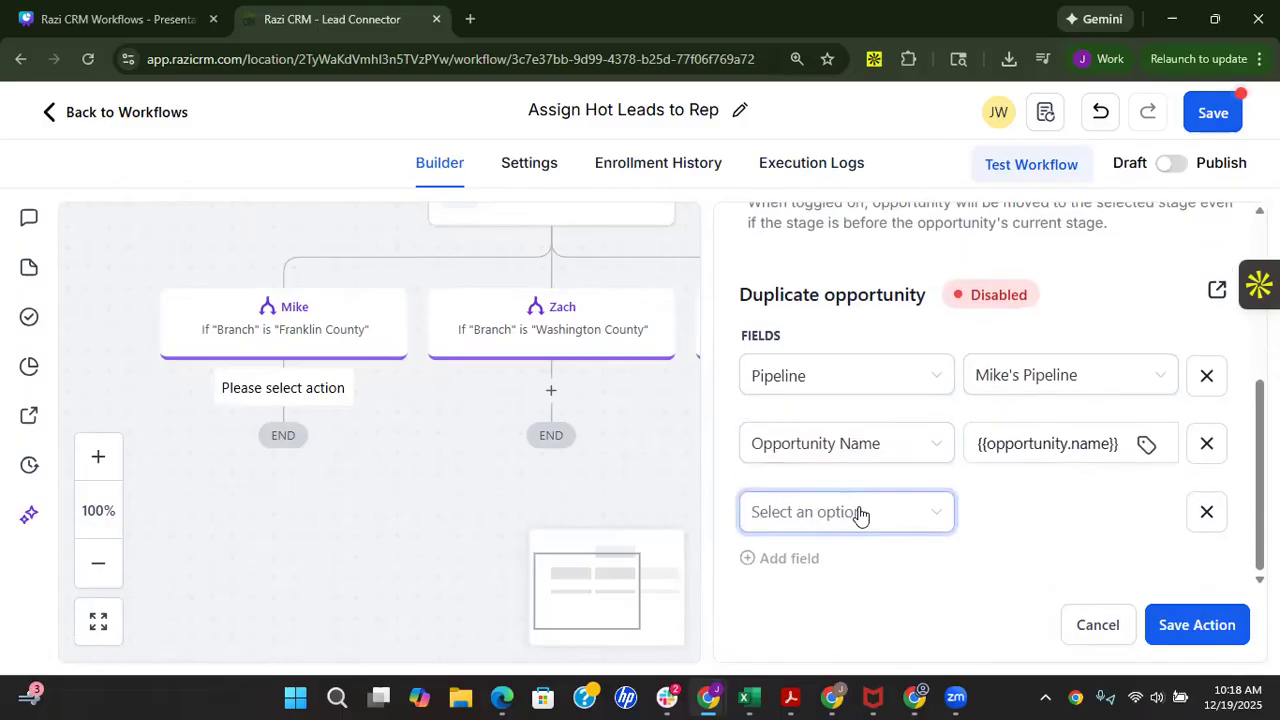
left_click(860, 515)
left_click(834, 357)
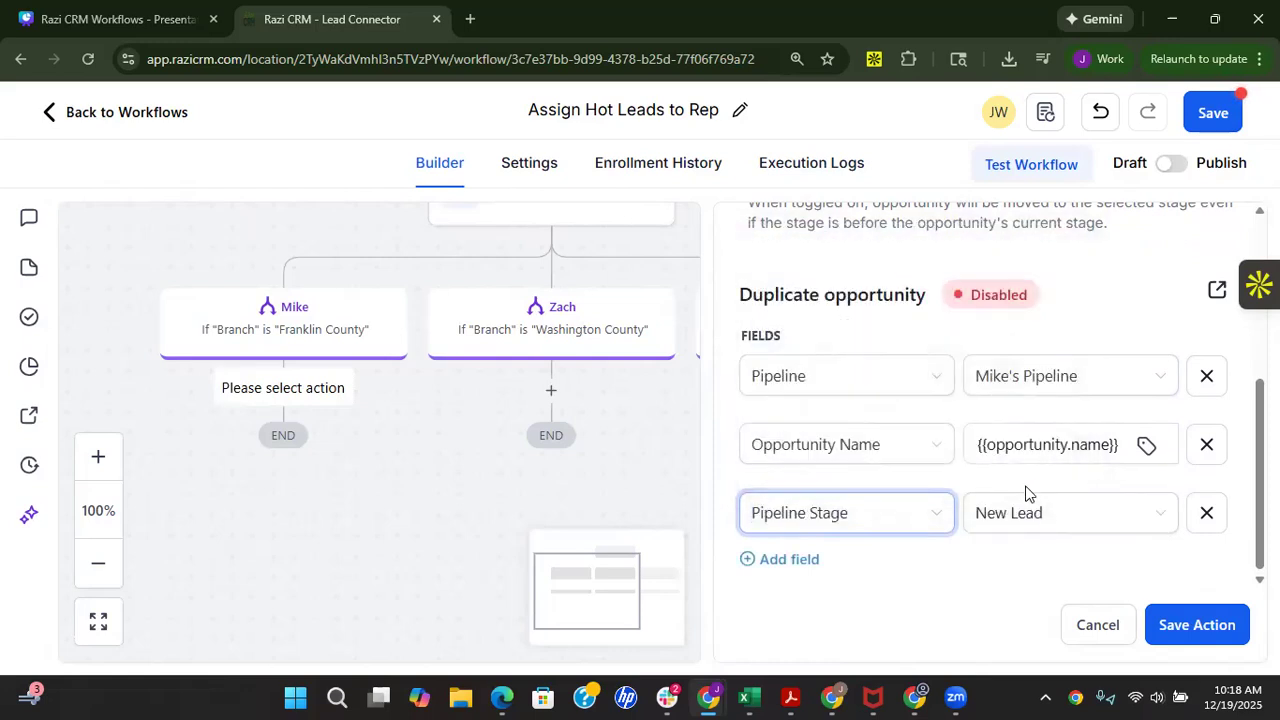
Step: Add a Status field to the update action and set it to Open
left_click(784, 562)
scroll(843, 527, "down", 1)
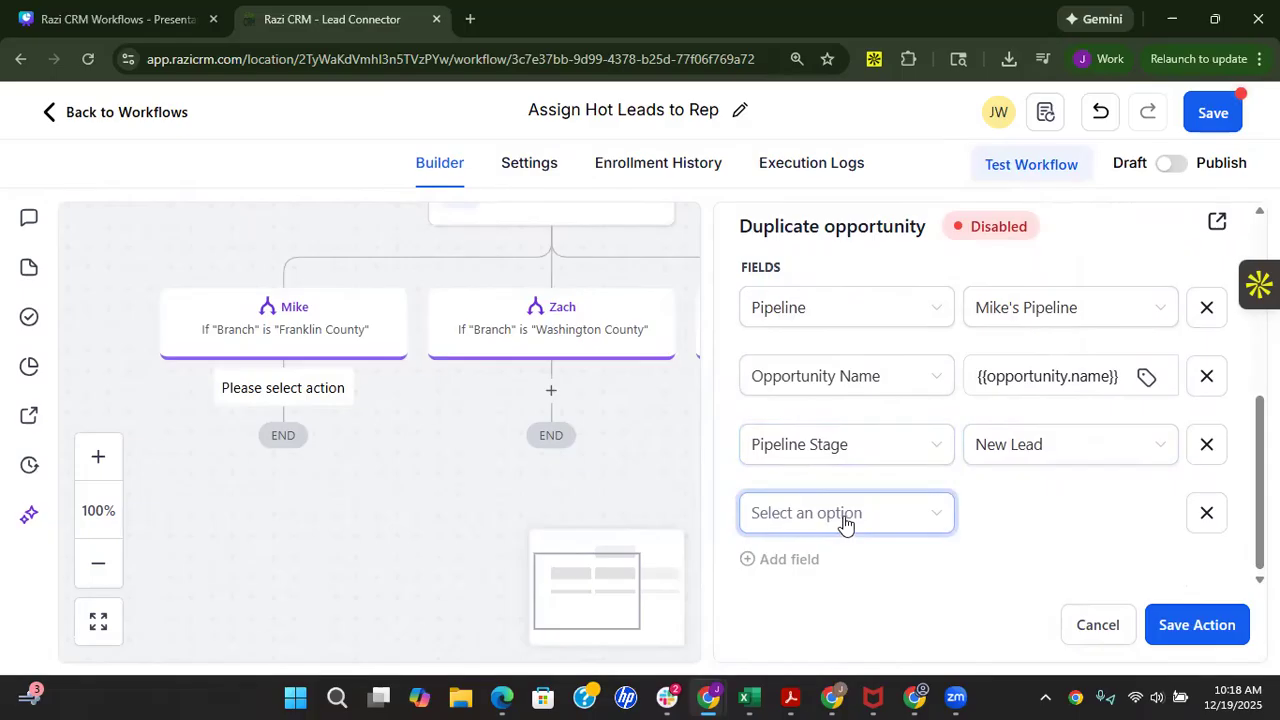
left_click(846, 516)
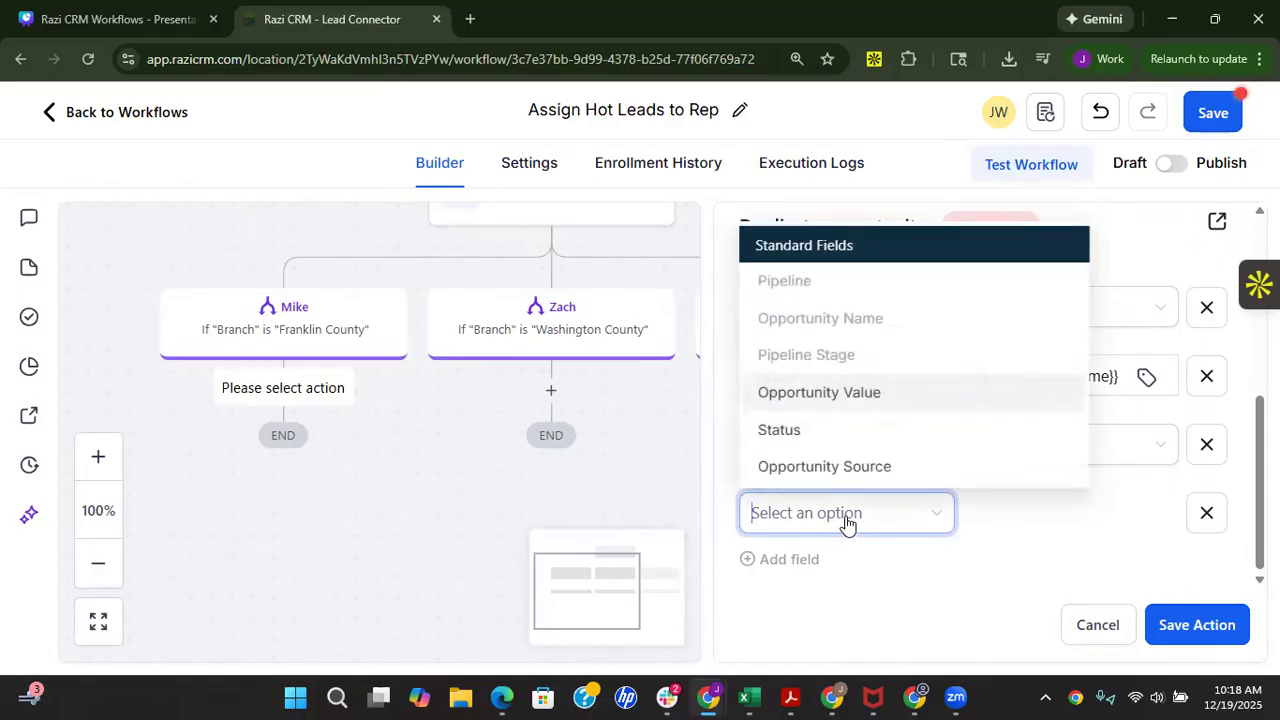
left_click(832, 429)
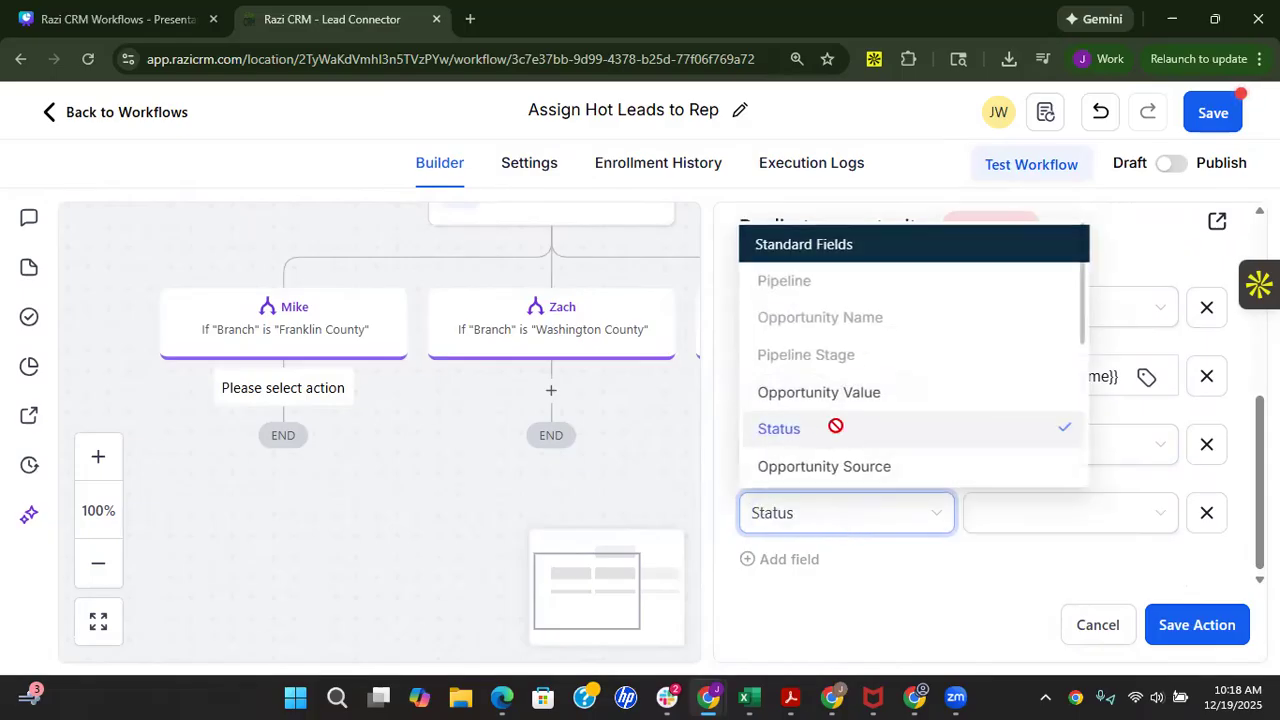
left_click(1055, 521)
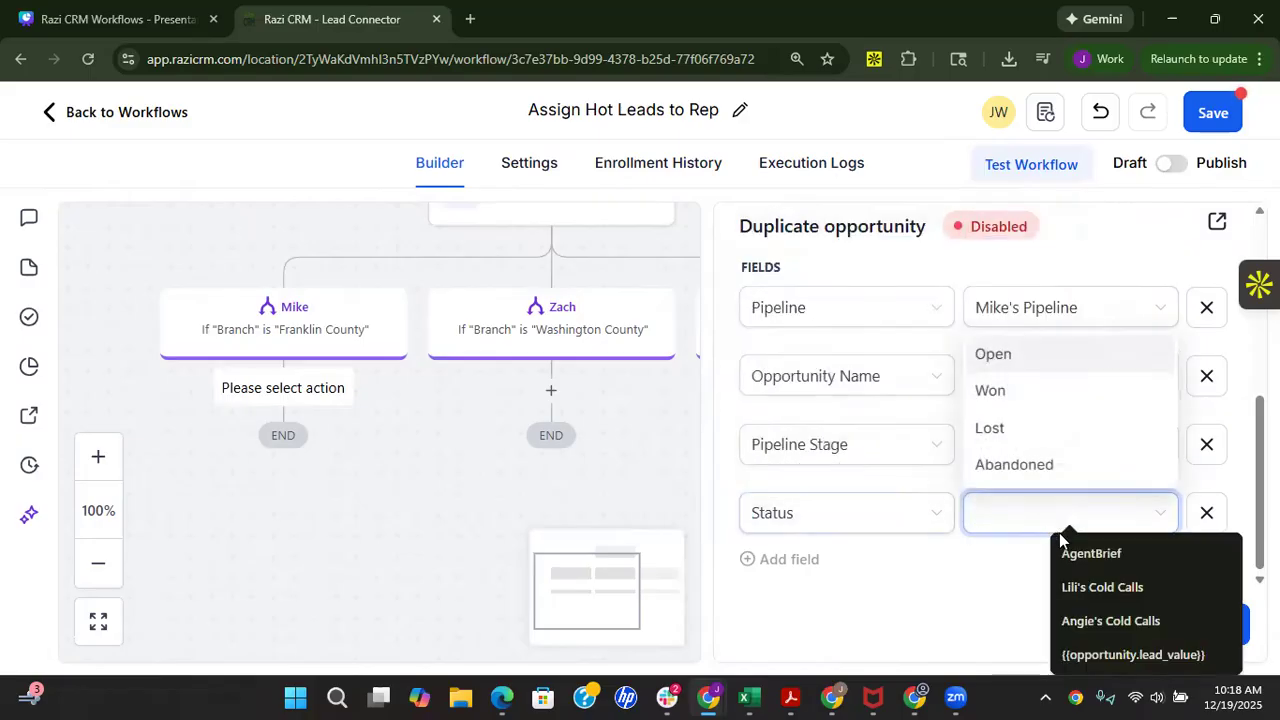
left_click(1015, 360)
Step: Add a Branch field filled with the {{opportunity.branch}} custom value and save the Update Opportunity action
left_click(808, 560)
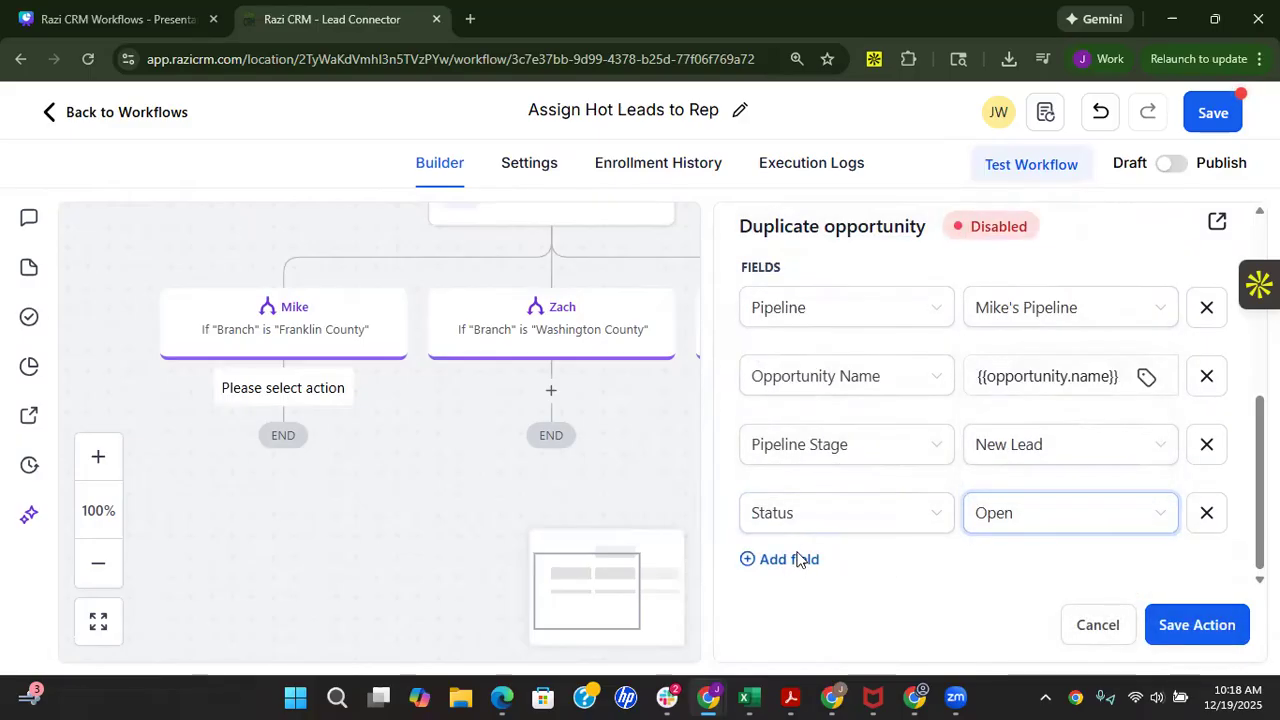
left_click(874, 510)
scroll(894, 362, "down", 4)
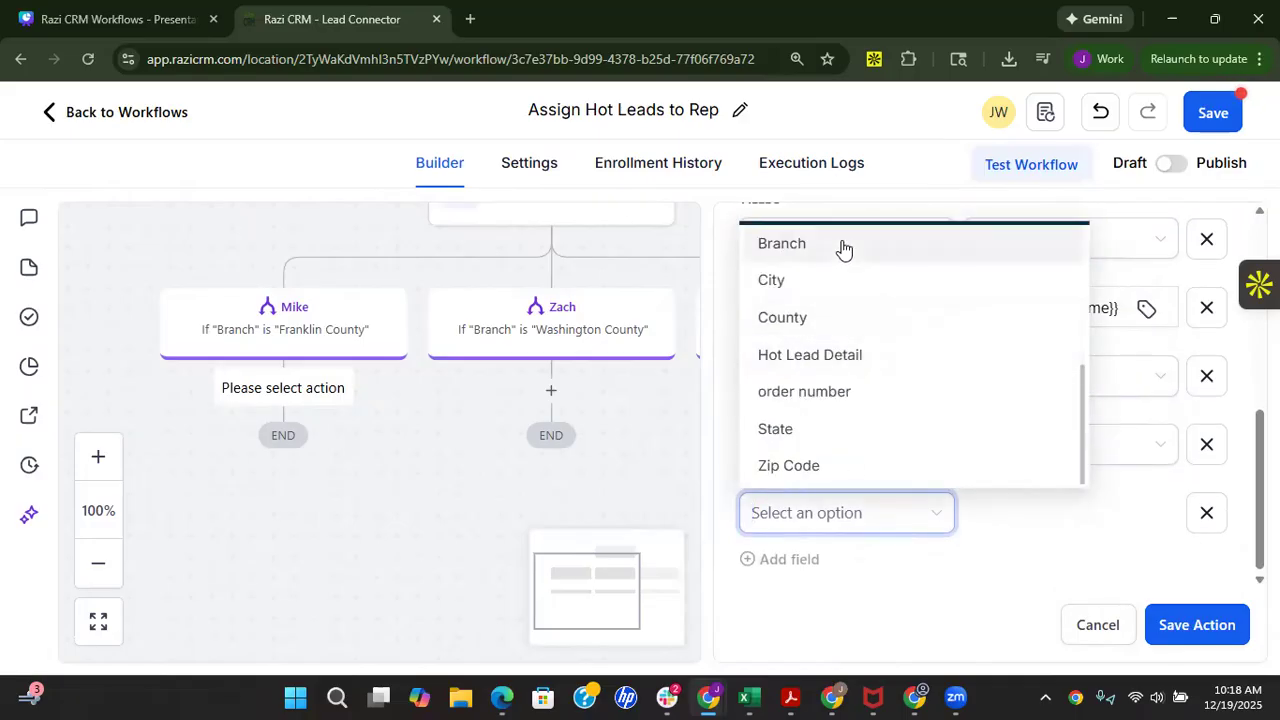
left_click(843, 247)
left_click(1057, 513)
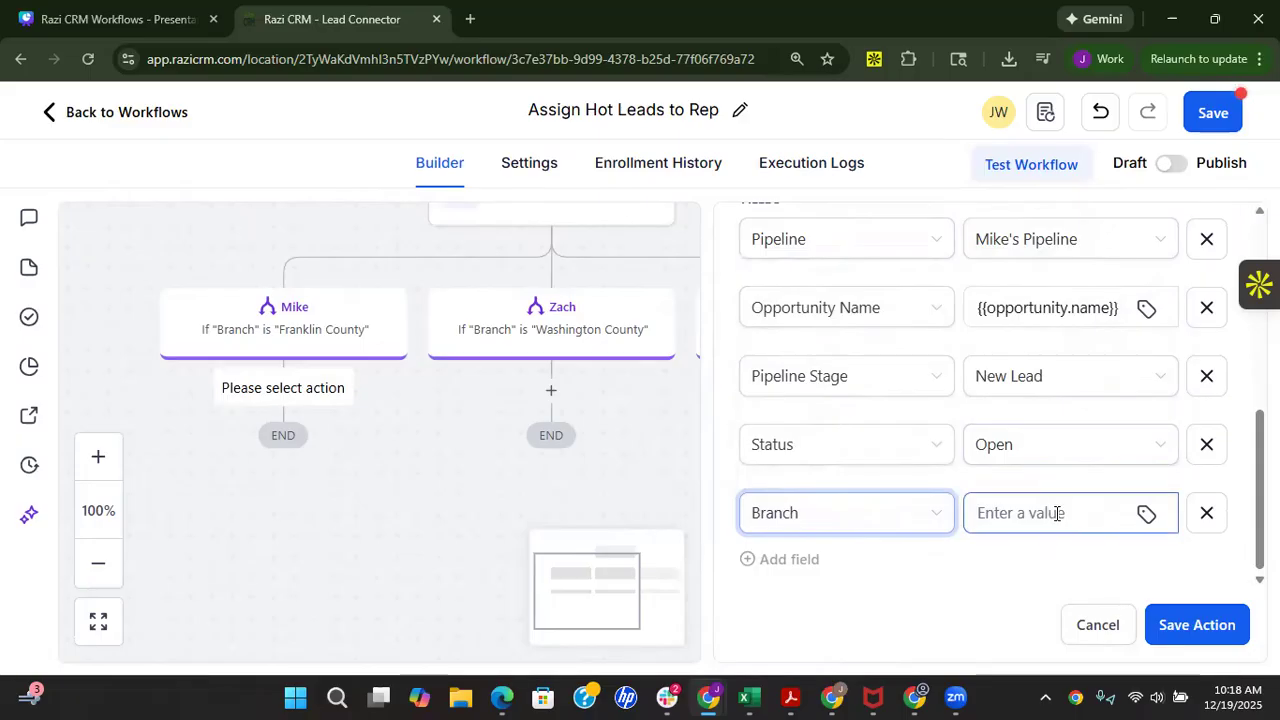
left_click(1146, 513)
scroll(908, 435, "down", 1)
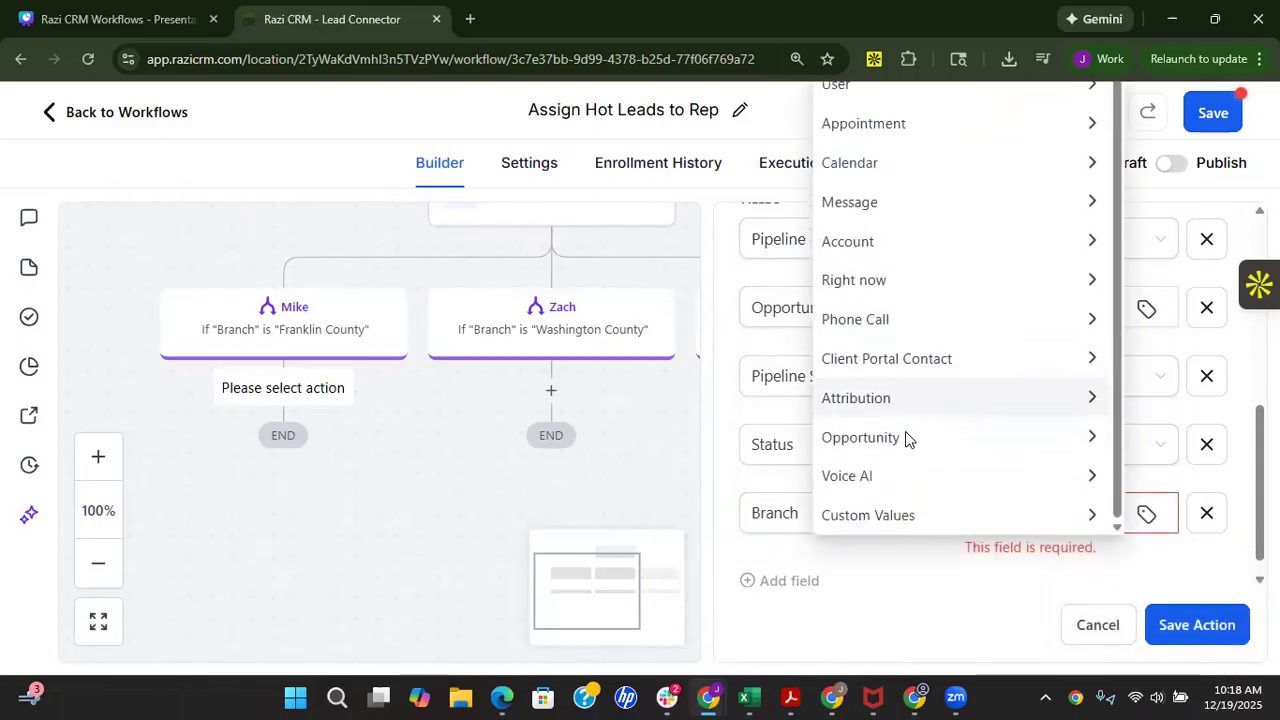
left_click(905, 440)
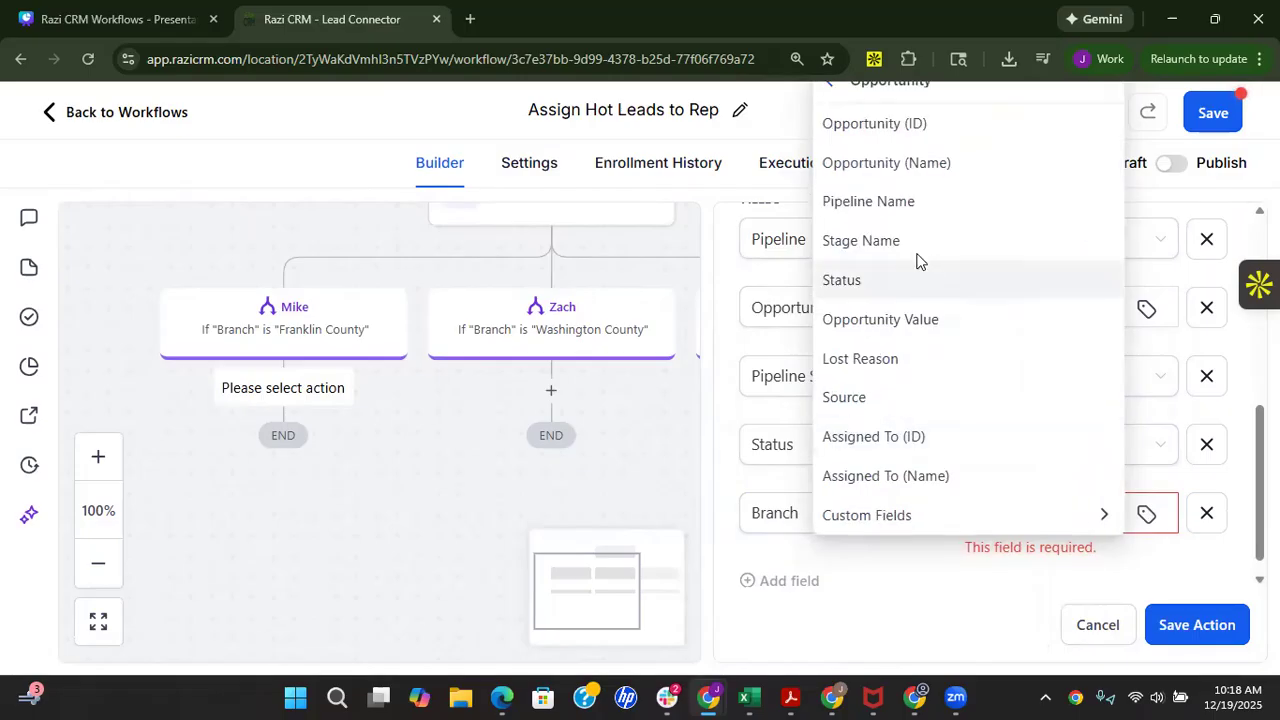
left_click(924, 517)
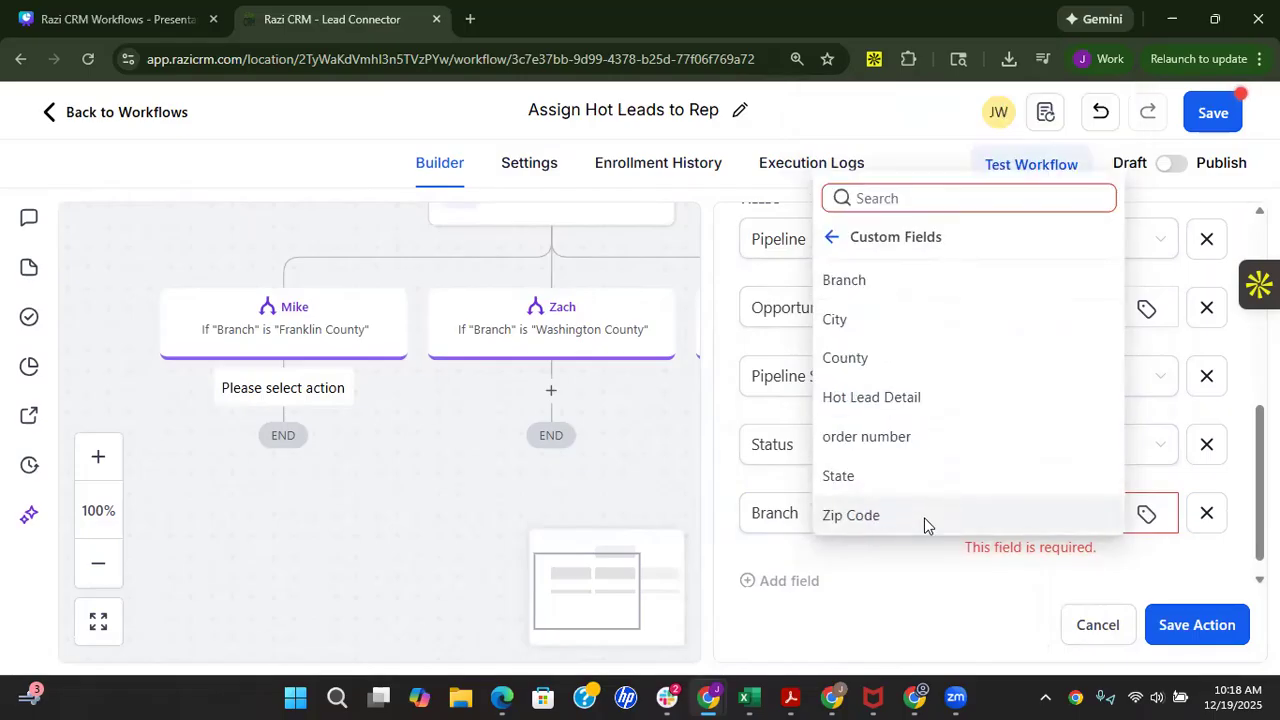
left_click(858, 281)
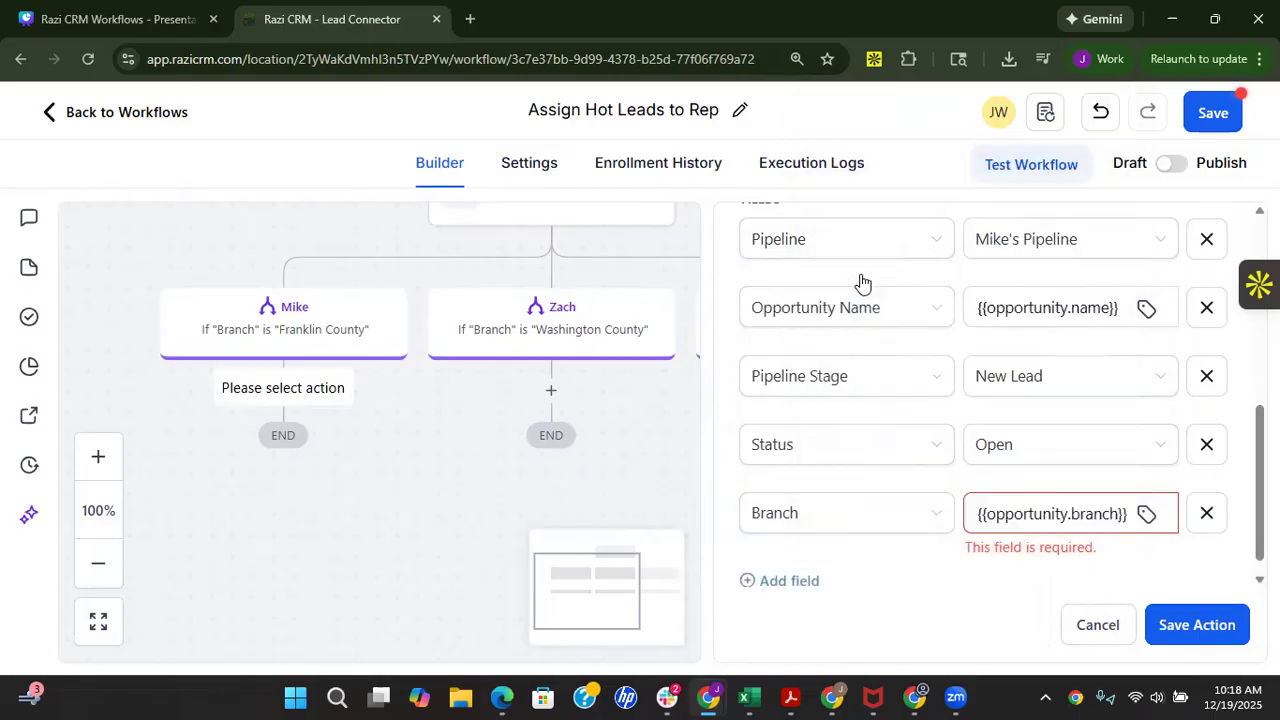
left_click(1197, 625)
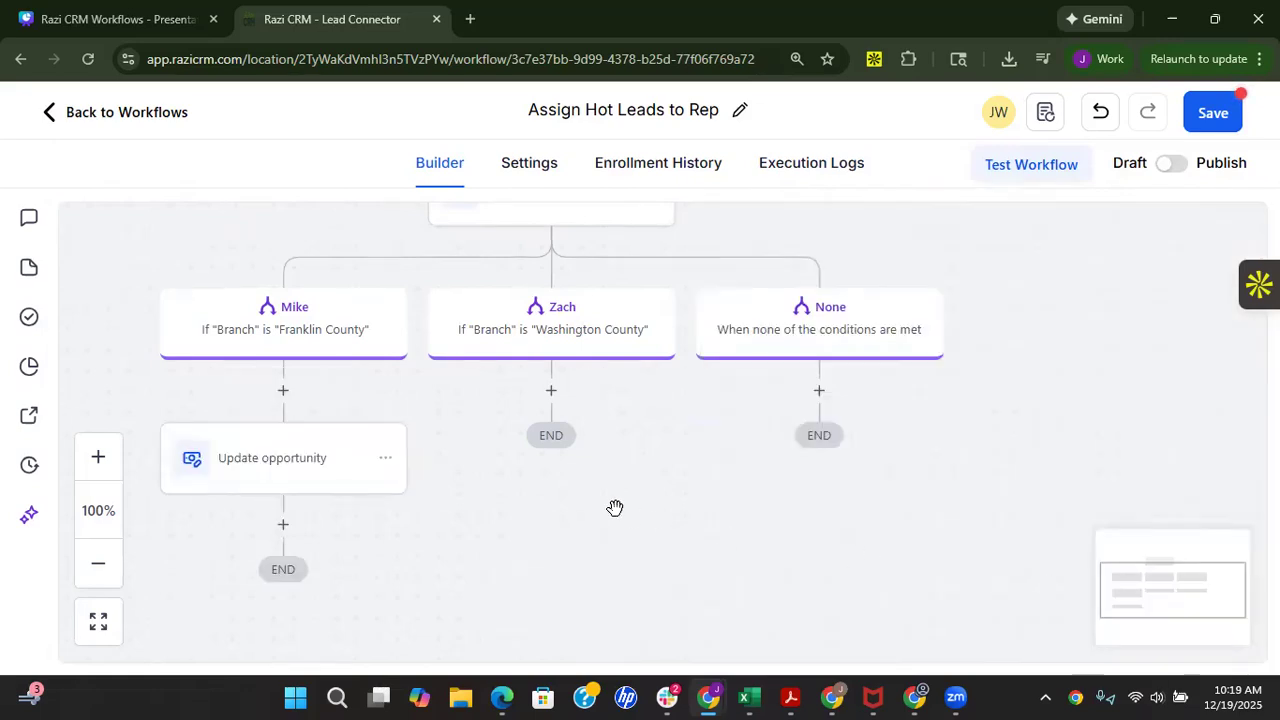
Step: Review the workflow from the Opportunity Created trigger down to the update action in the Franklin County branch
scroll(290, 451, "up", 8)
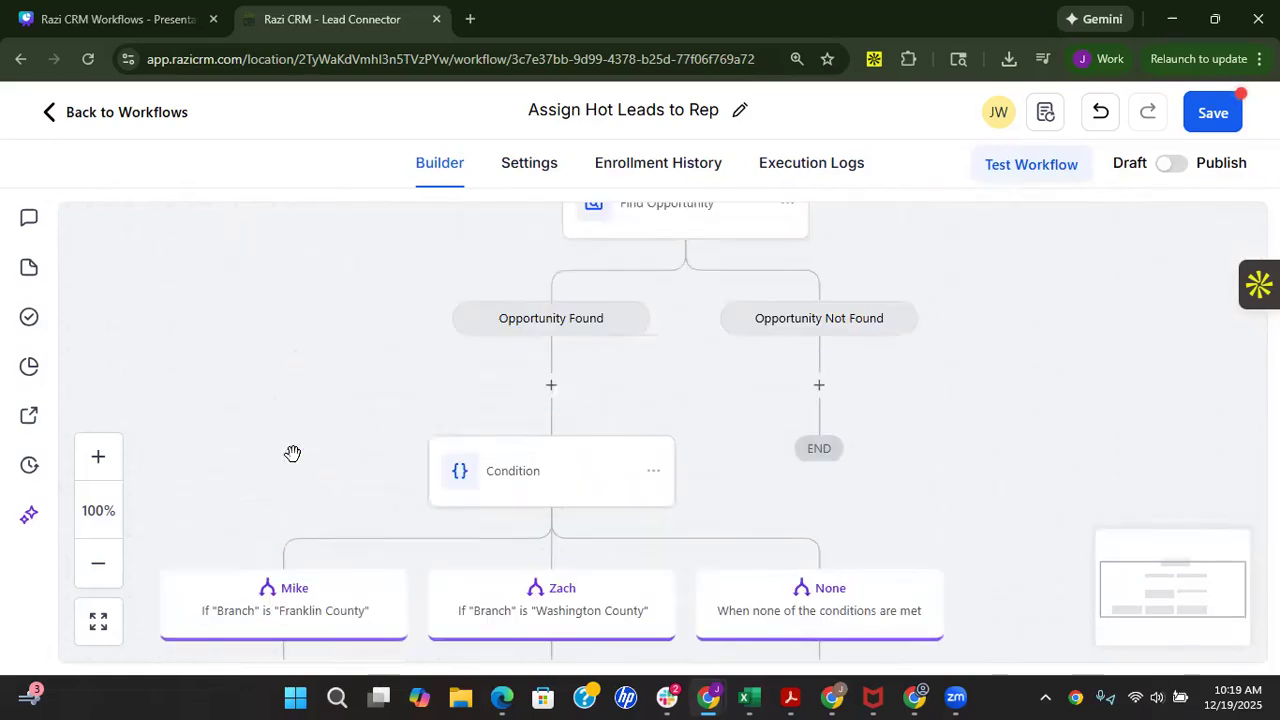
scroll(310, 466, "up", 4)
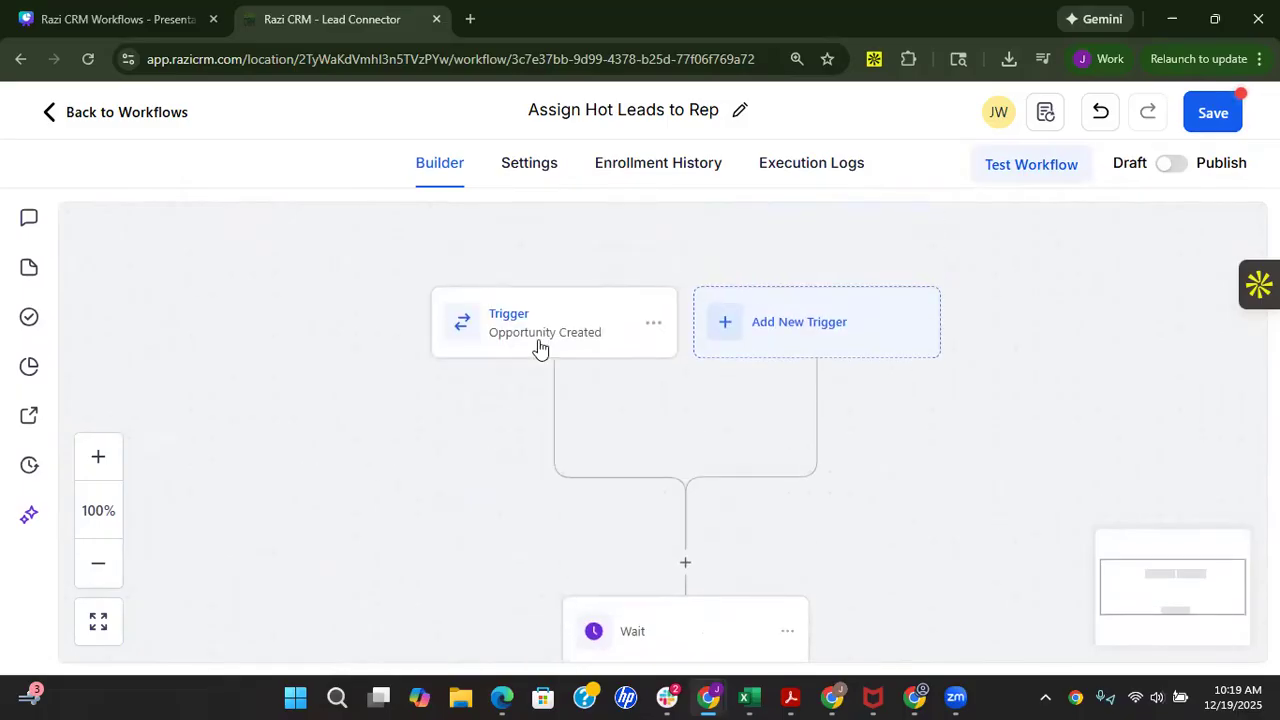
scroll(631, 400, "down", 5)
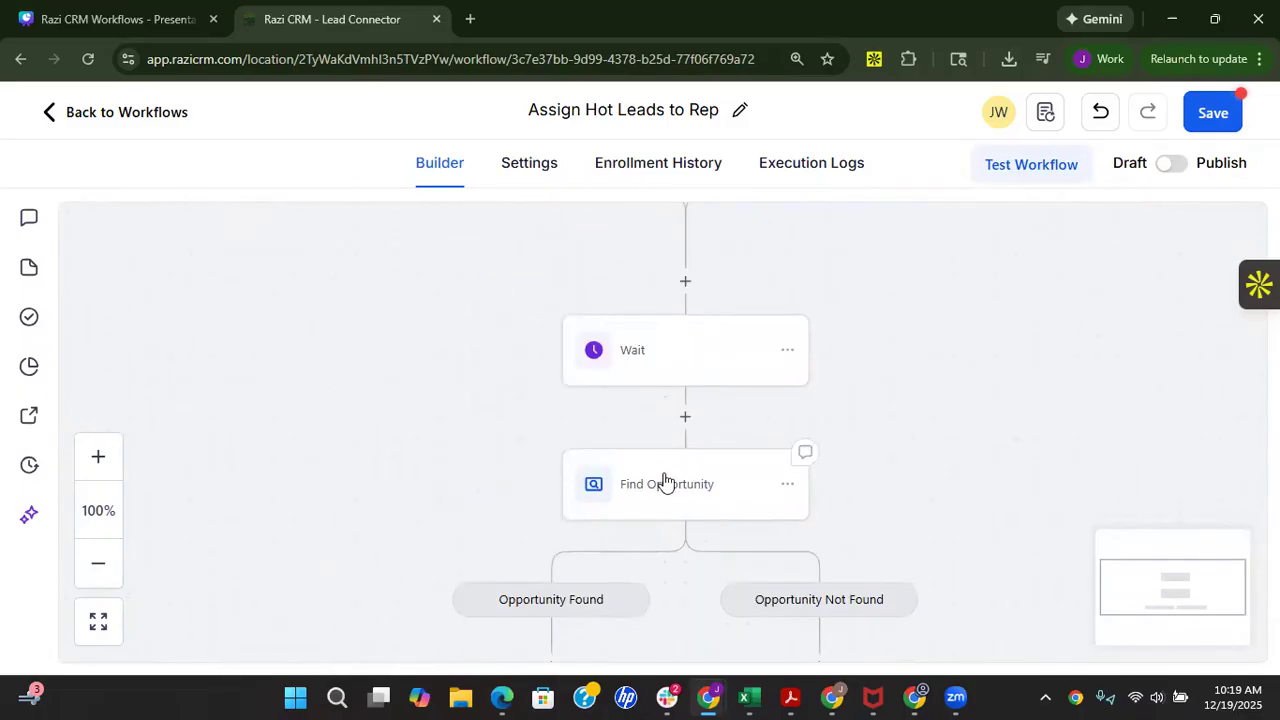
scroll(665, 505, "down", 1)
scroll(660, 490, "down", 2)
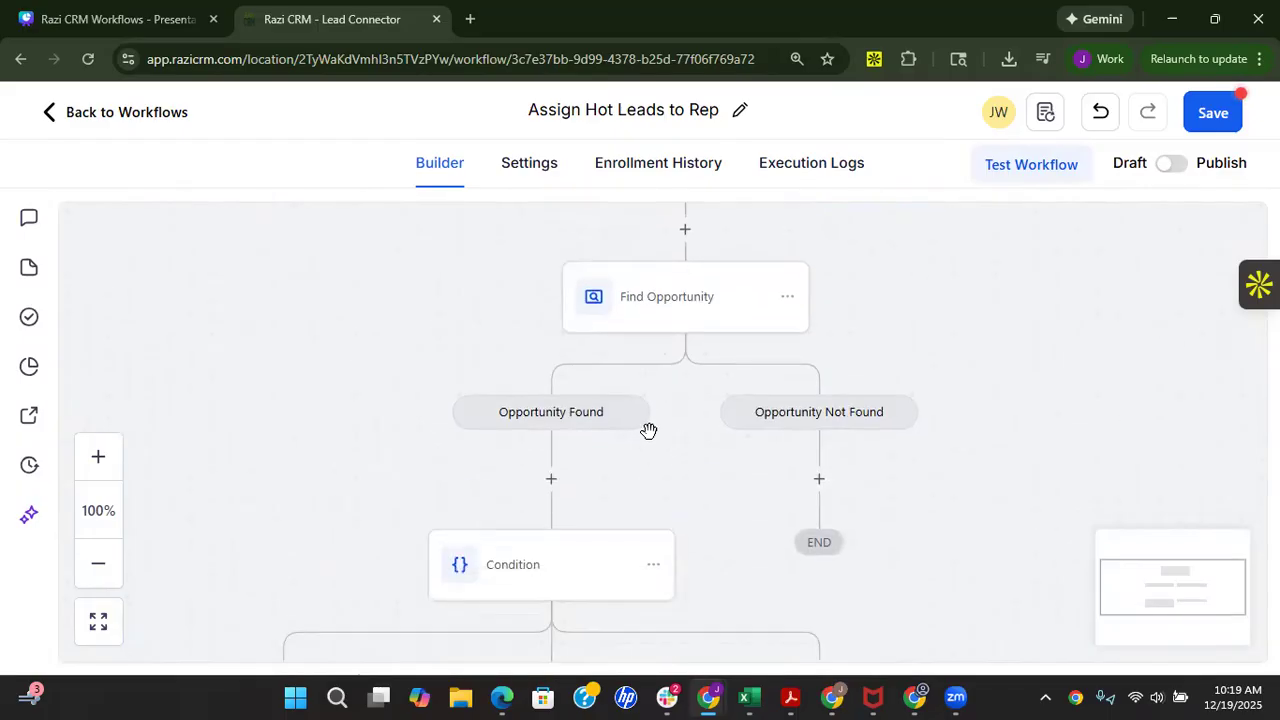
scroll(591, 480, "down", 1)
scroll(591, 490, "down", 4)
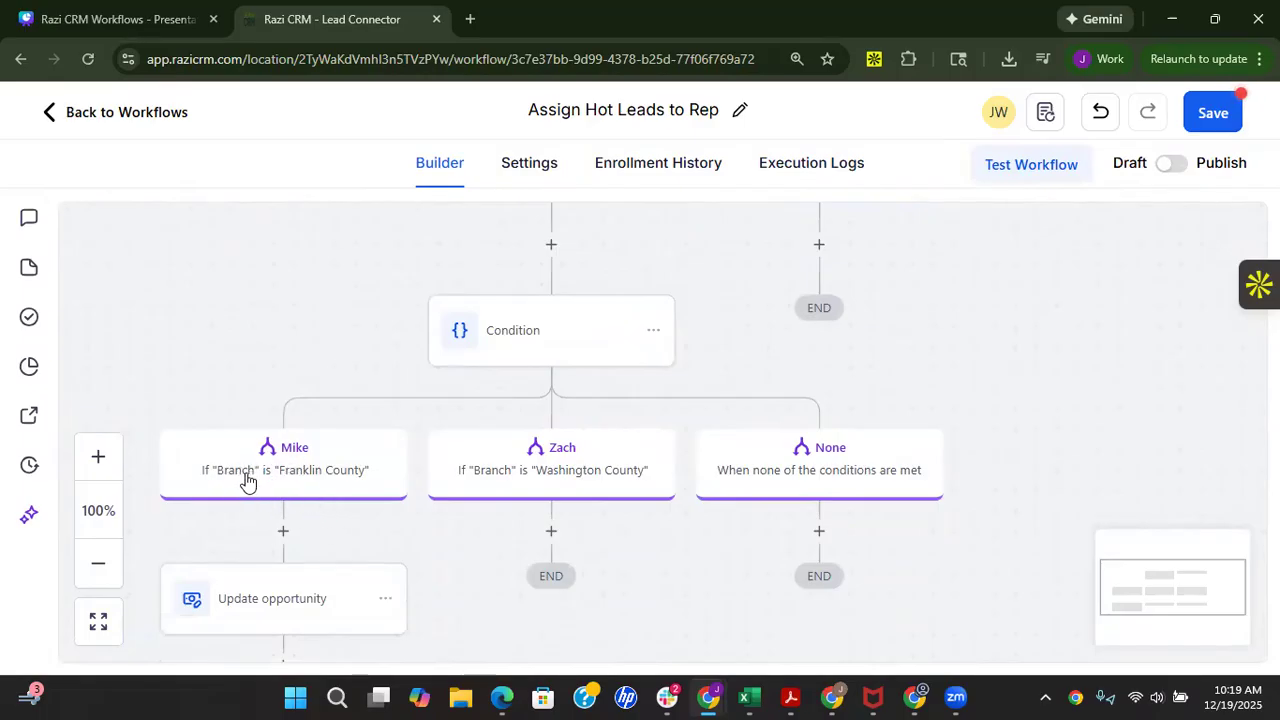
scroll(355, 488, "down", 2)
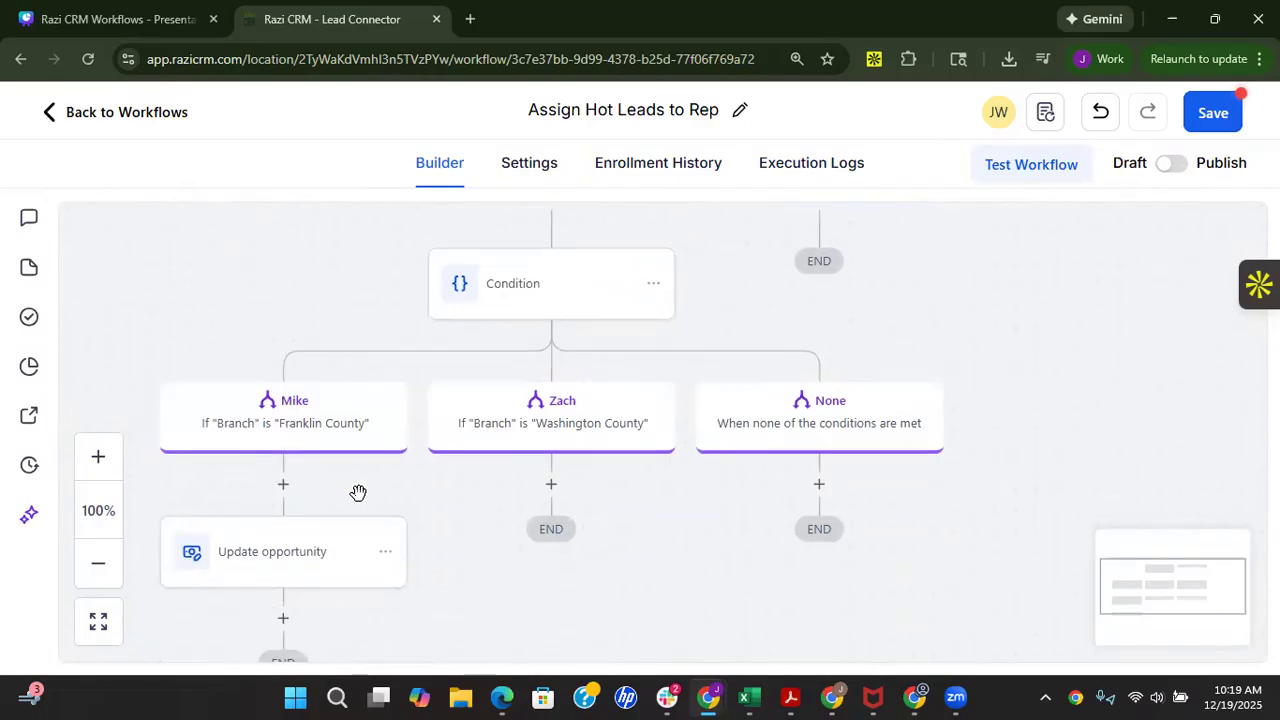
scroll(268, 517, "down", 1)
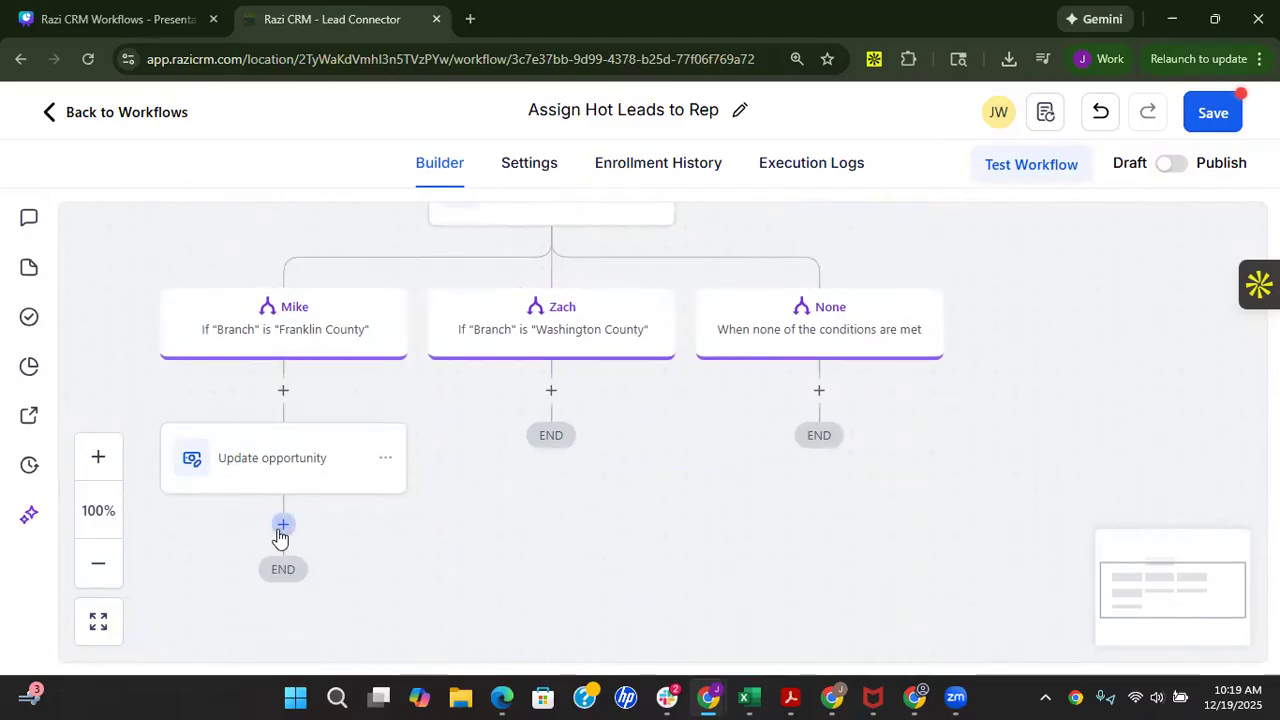
Step: Add an Add Owner To Opportunity action after the Franklin County update action, with that county's rep as user, and save it
left_click(282, 527)
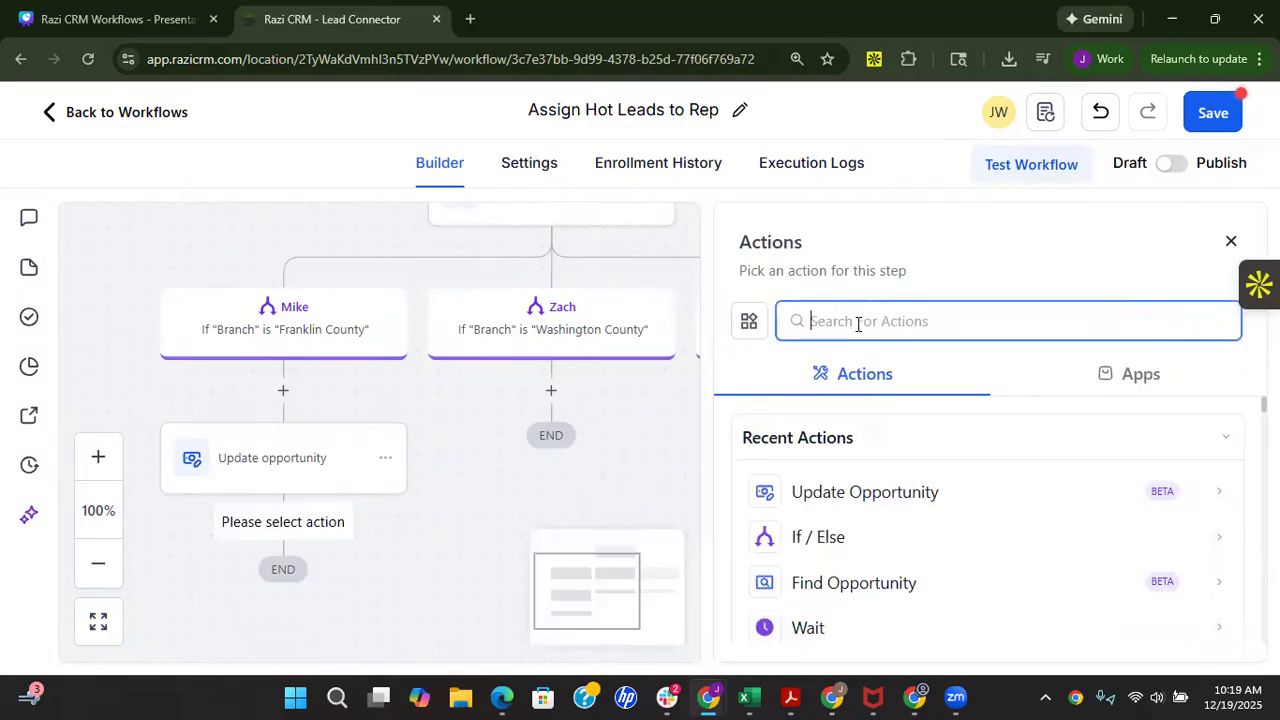
type("owner")
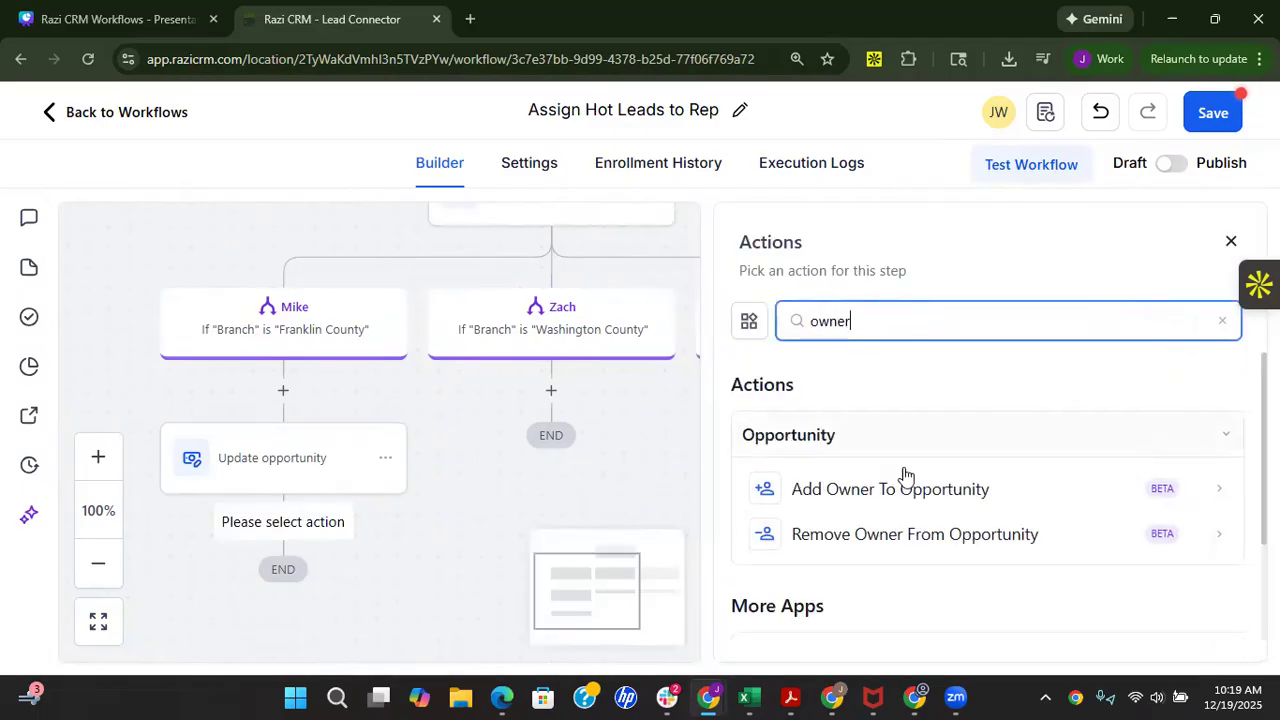
left_click(909, 489)
left_click(866, 493)
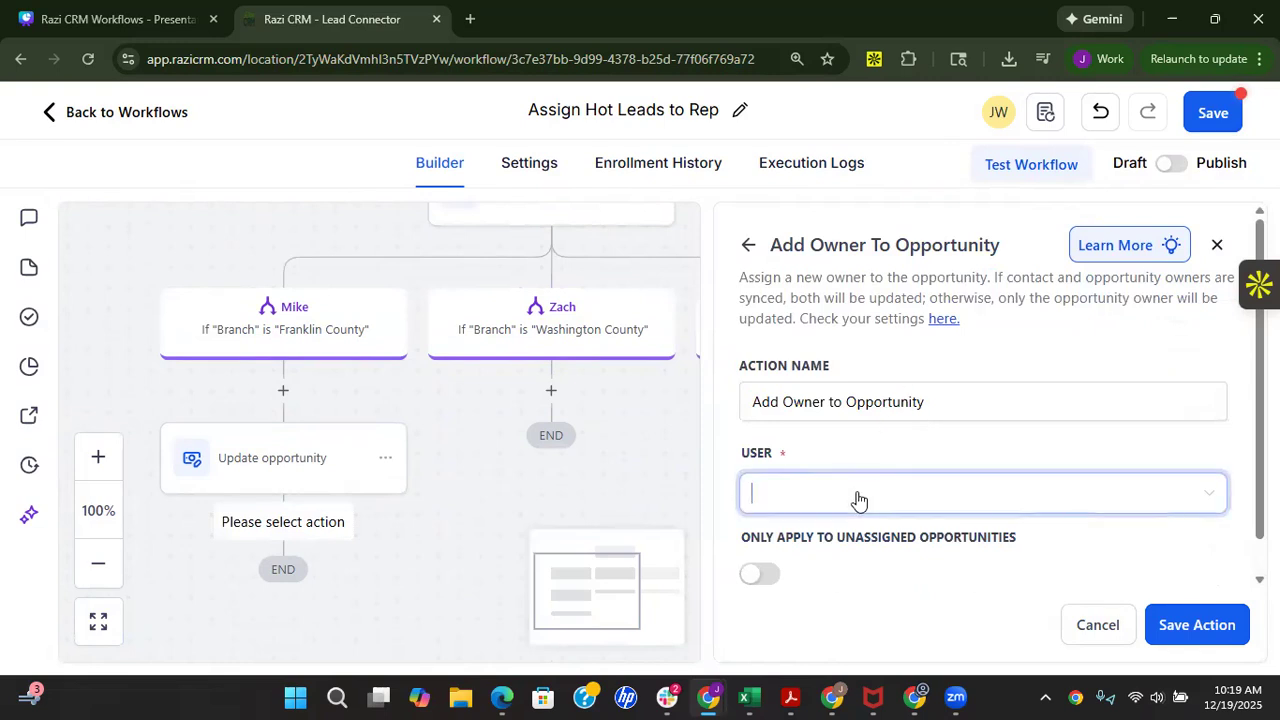
left_click(830, 371)
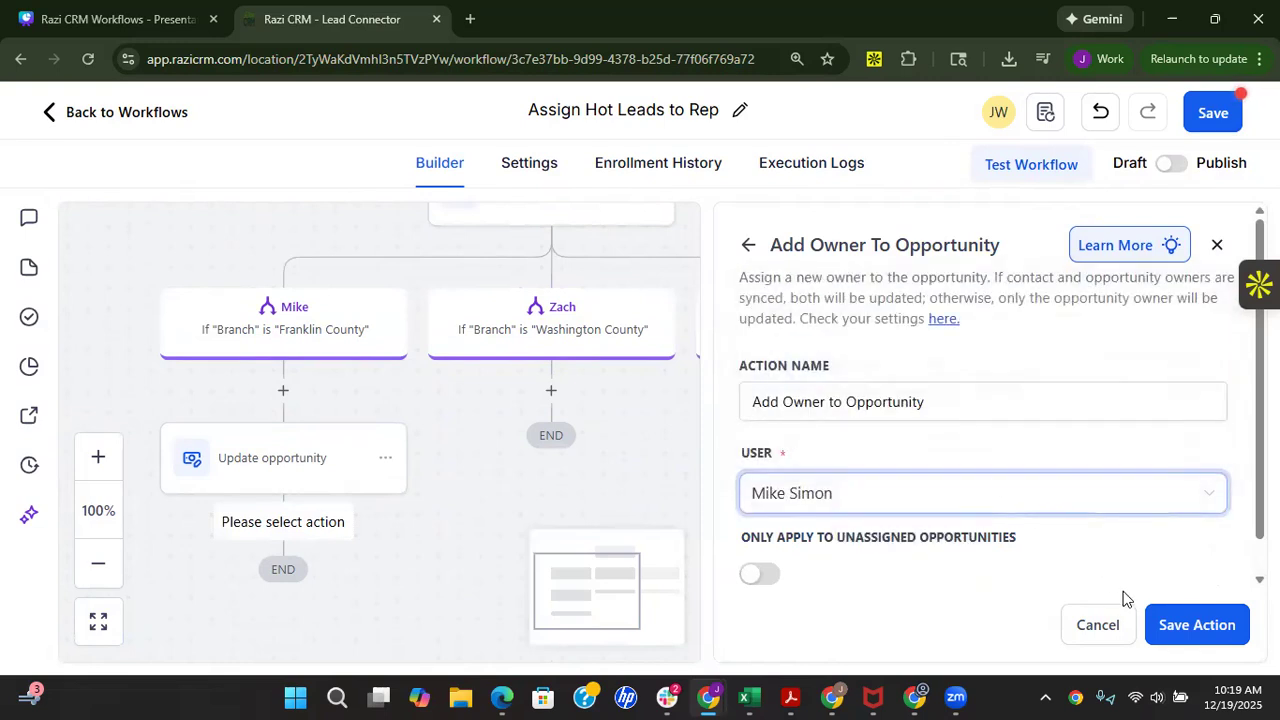
left_click(1160, 627)
Step: Add an Add Task action below the owner action in the Franklin County branch
scroll(371, 477, "down", 2)
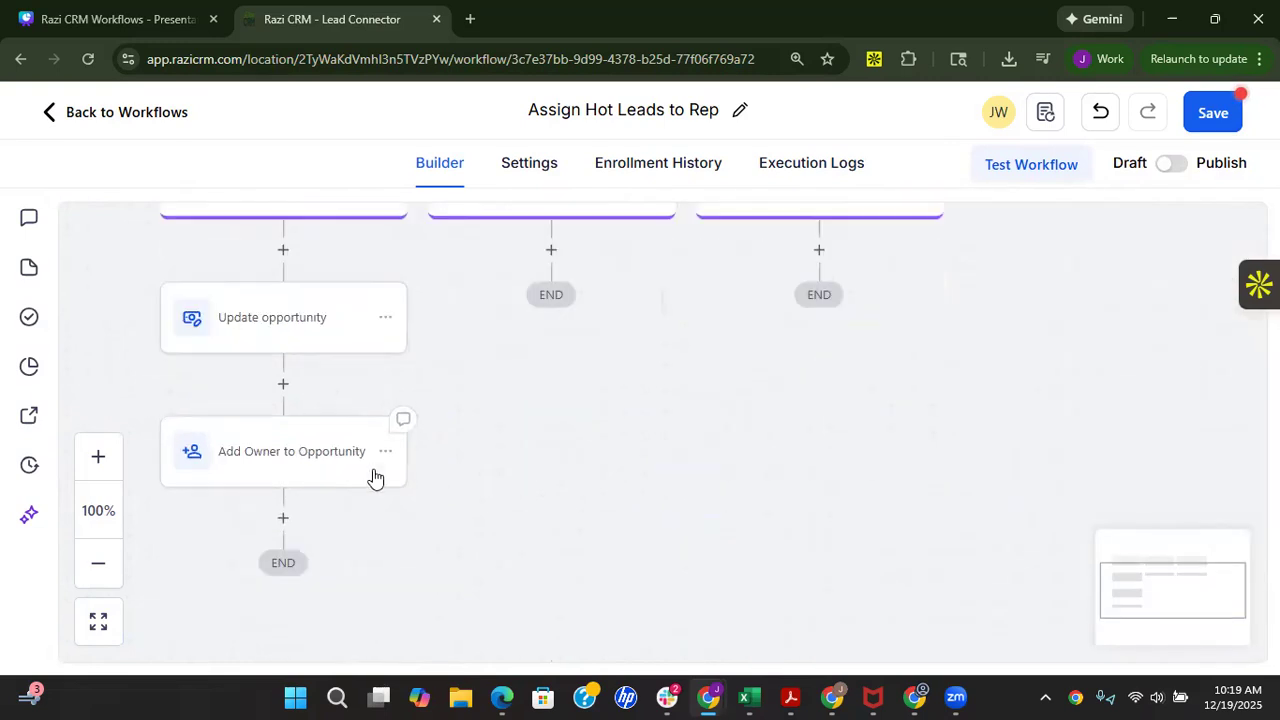
left_click(284, 517)
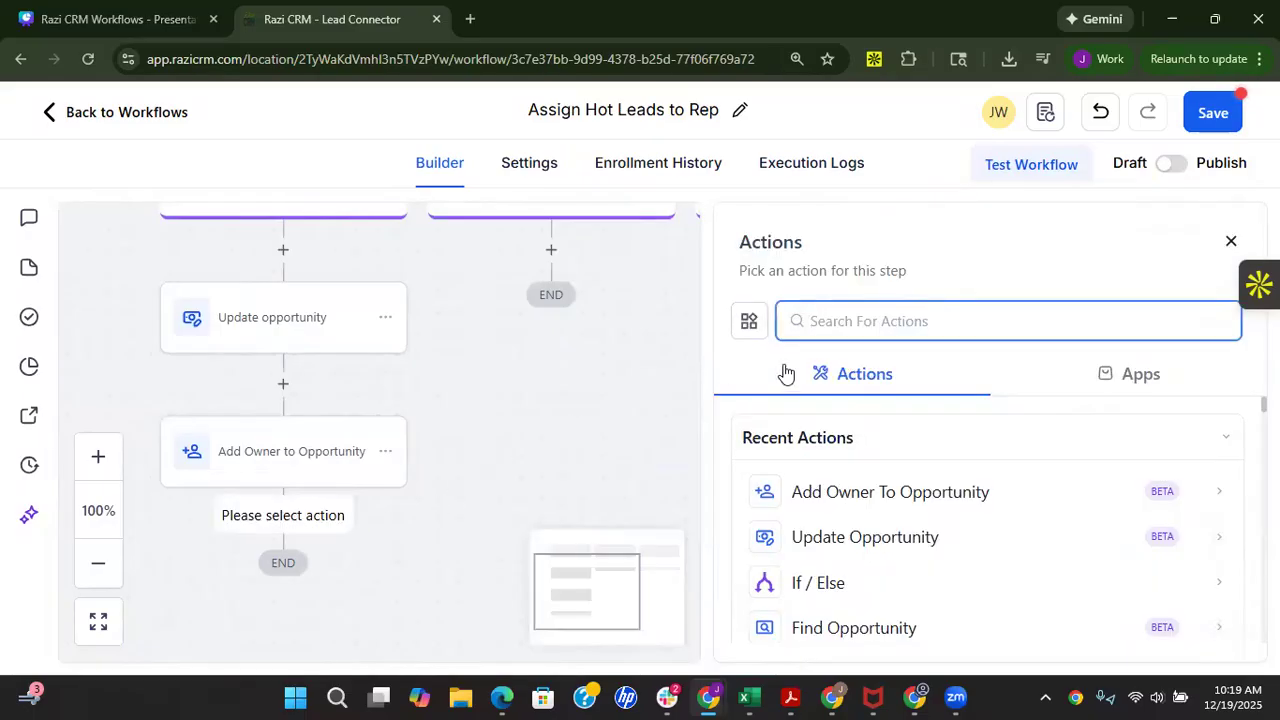
type("task")
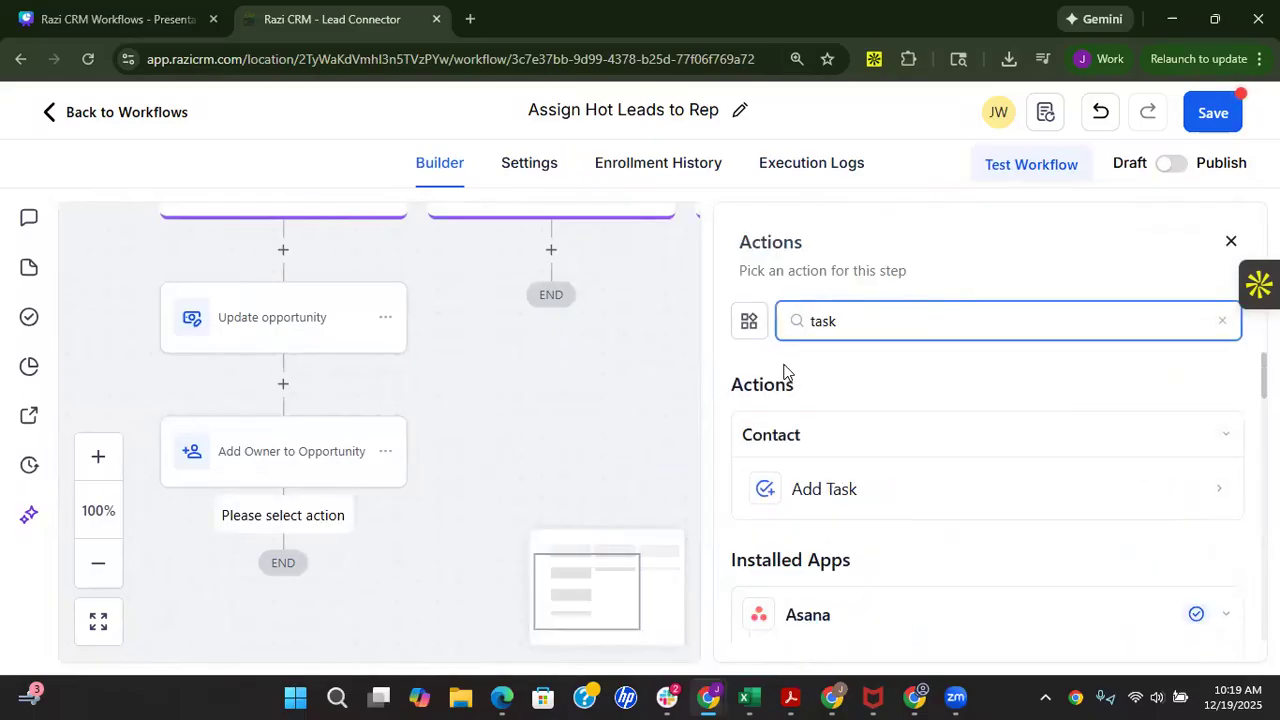
left_click(819, 486)
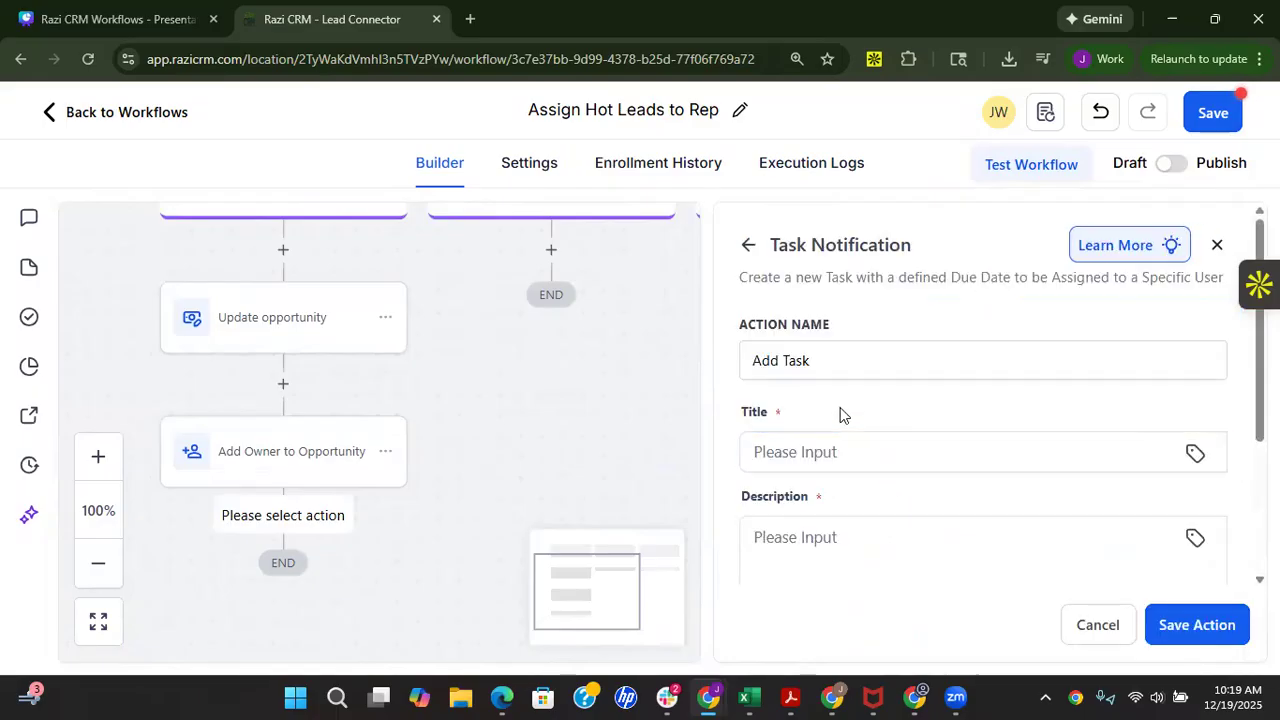
Step: Set the task title to "Call {{contact.name}} at {{contact.company_name}}" using the contact custom values
left_click(1006, 449)
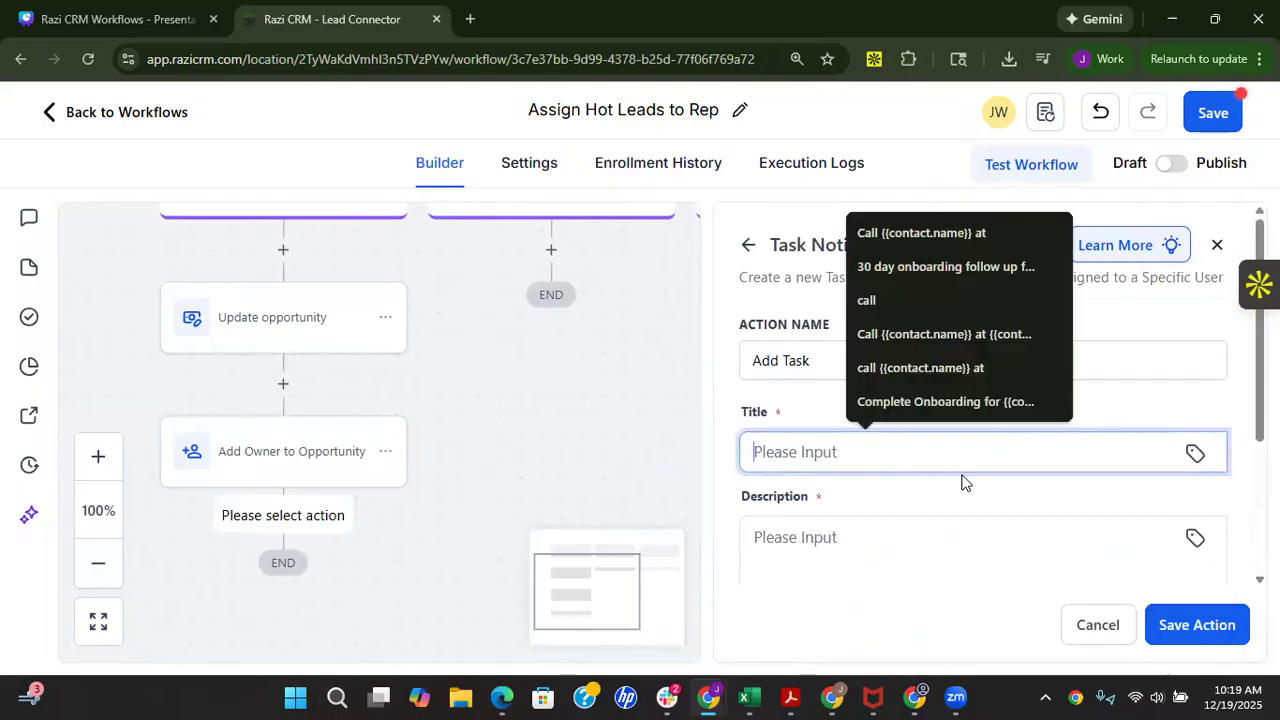
scroll(963, 482, "down", 1)
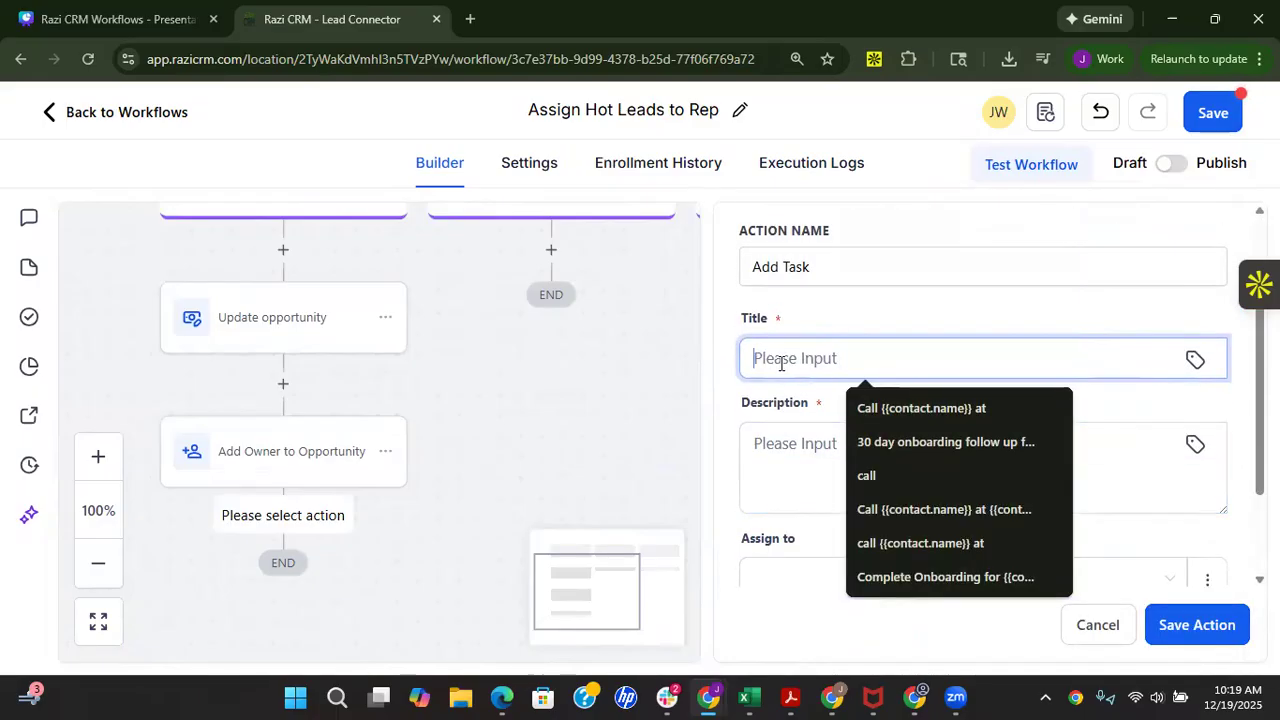
type("Call")
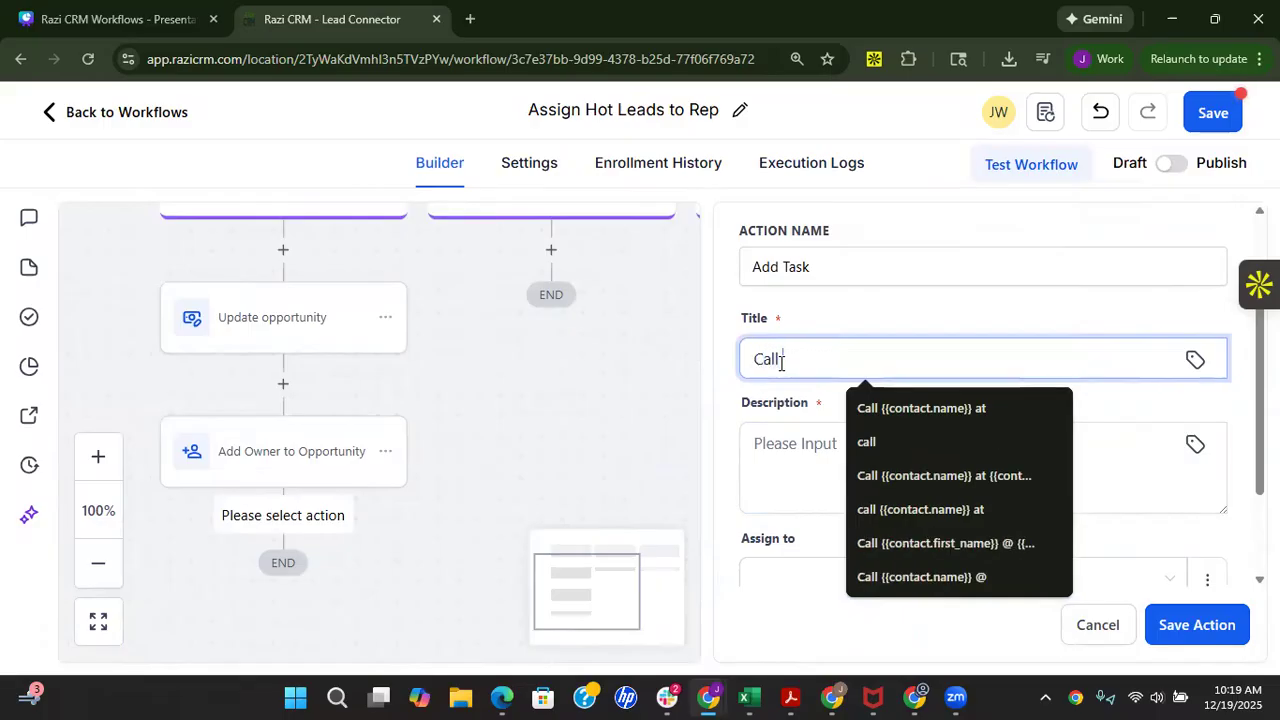
left_click(1197, 362)
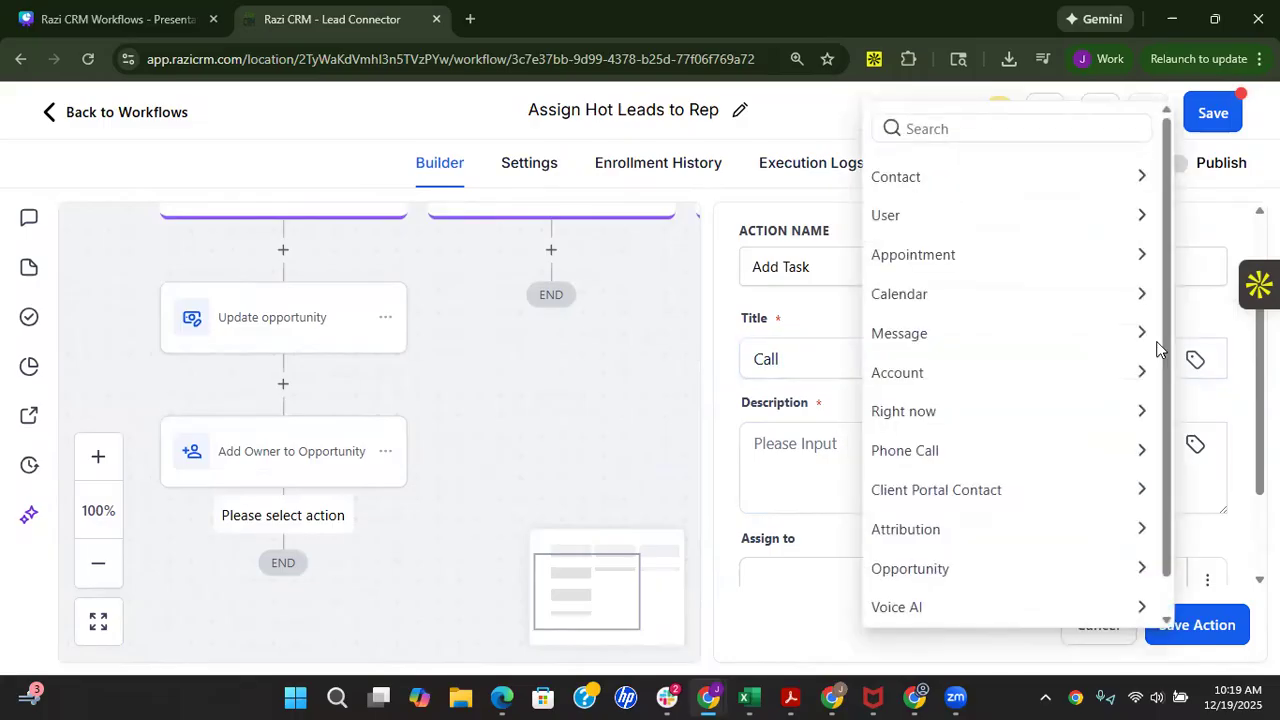
left_click(943, 180)
left_click(941, 210)
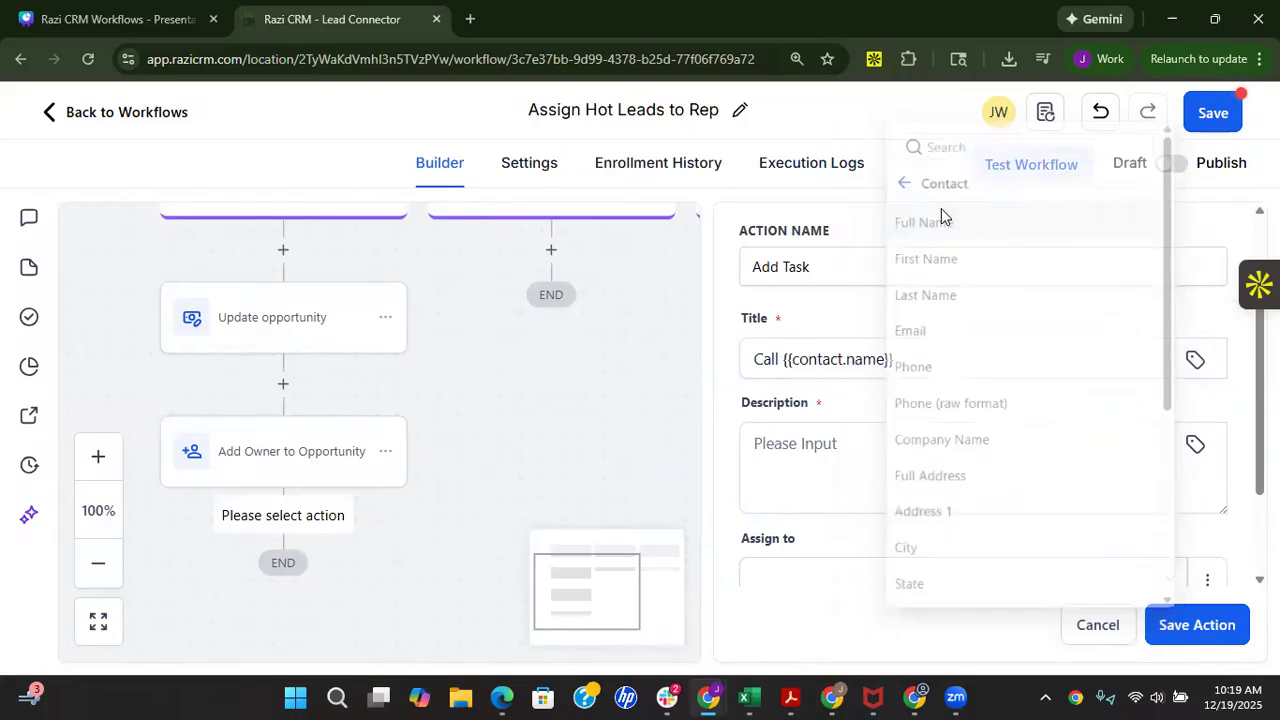
left_click(959, 360)
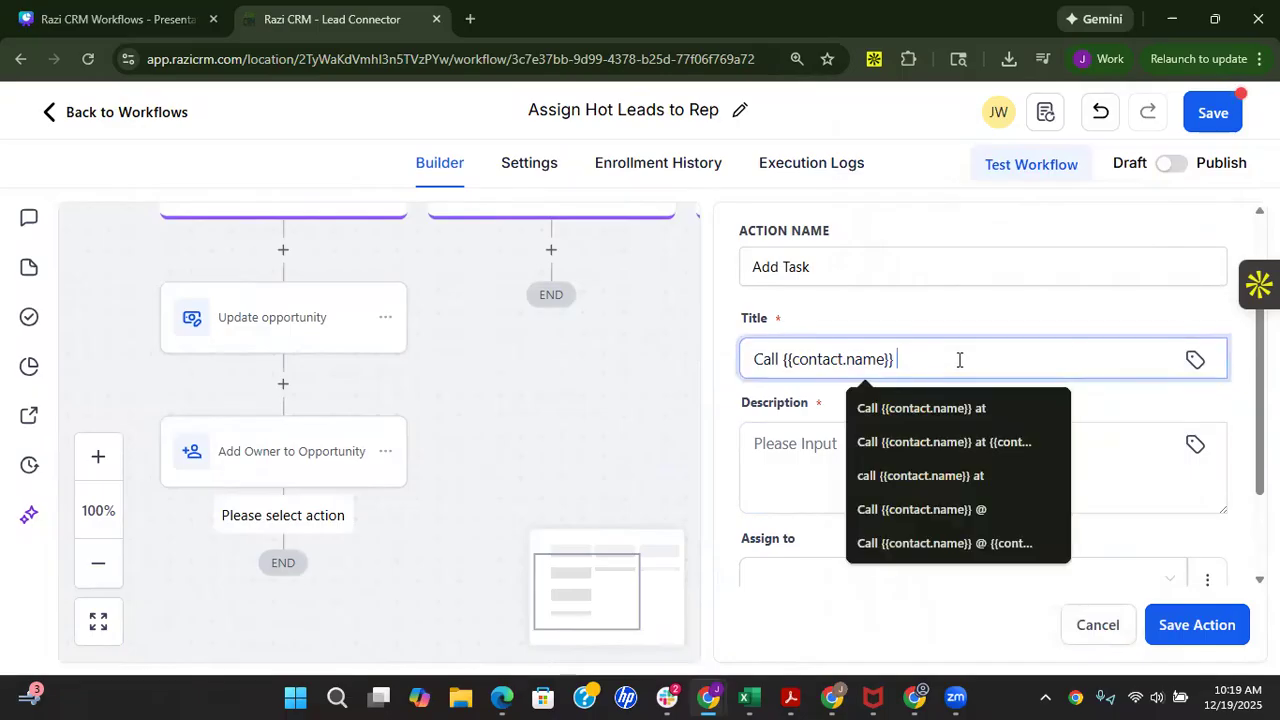
type("at")
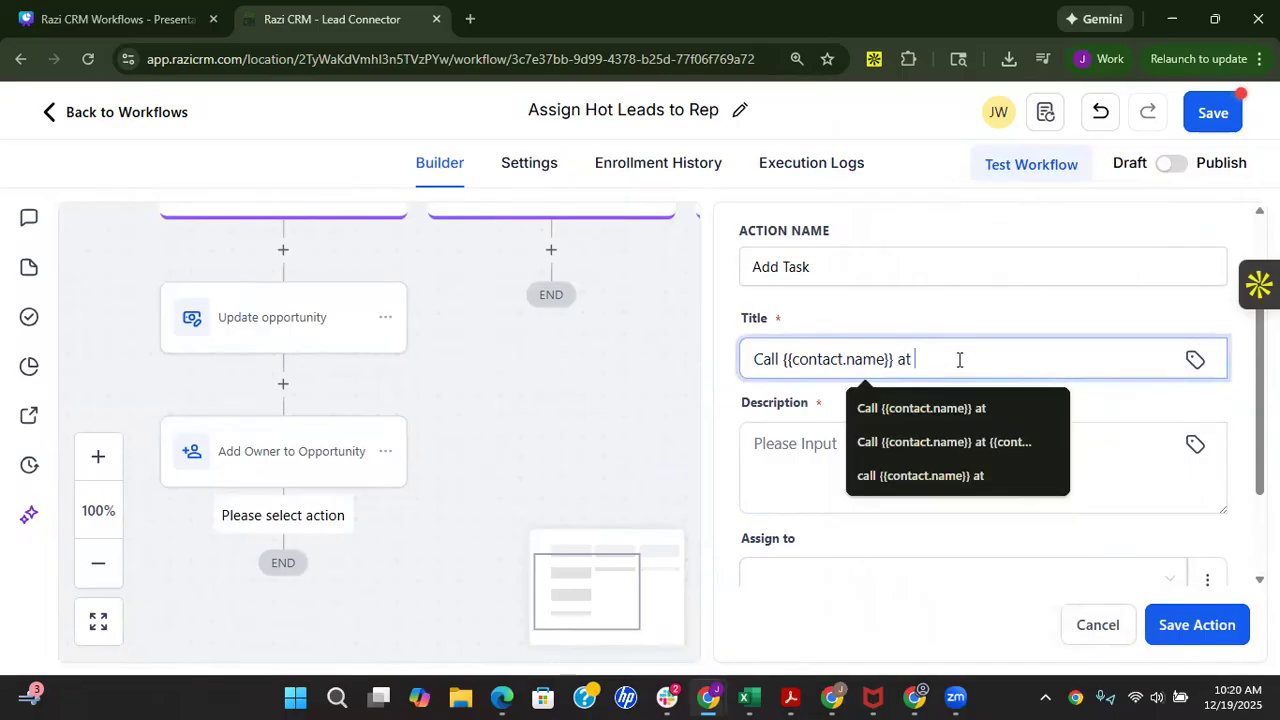
left_click(1194, 360)
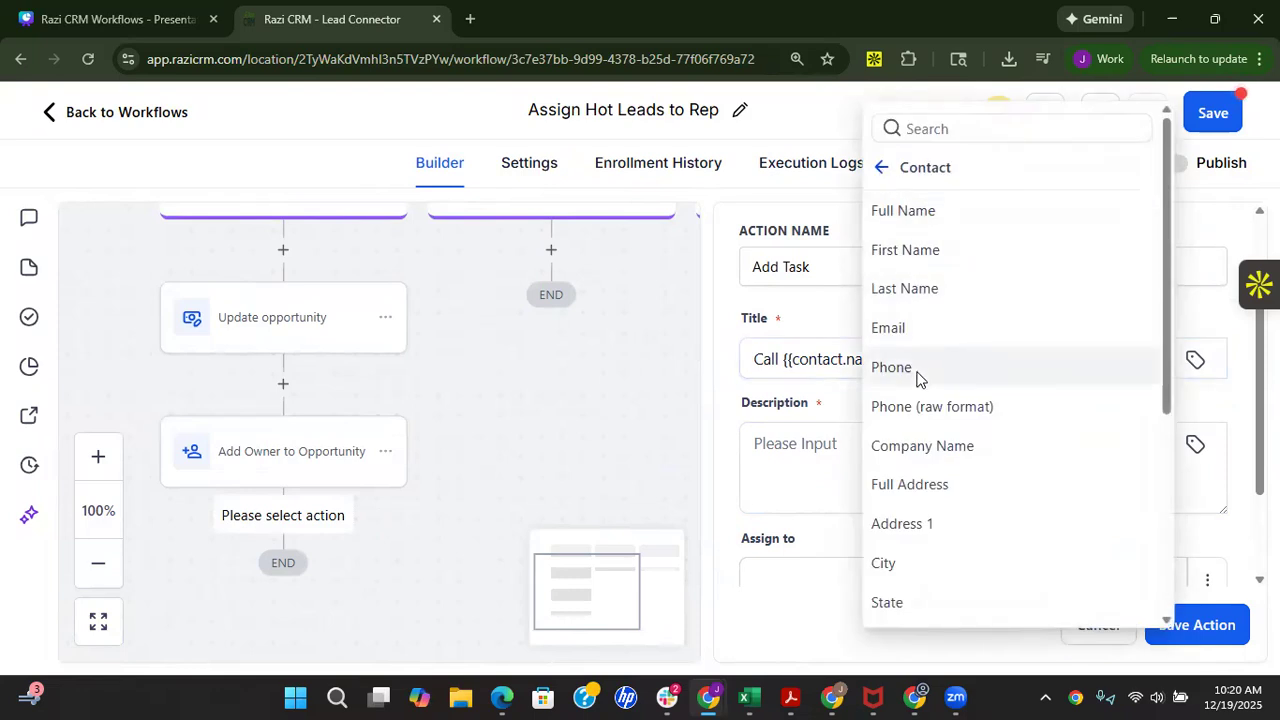
left_click(935, 455)
left_click(811, 365)
Step: Fill the task description with the {{contact.phone}} custom value
left_click(1005, 452)
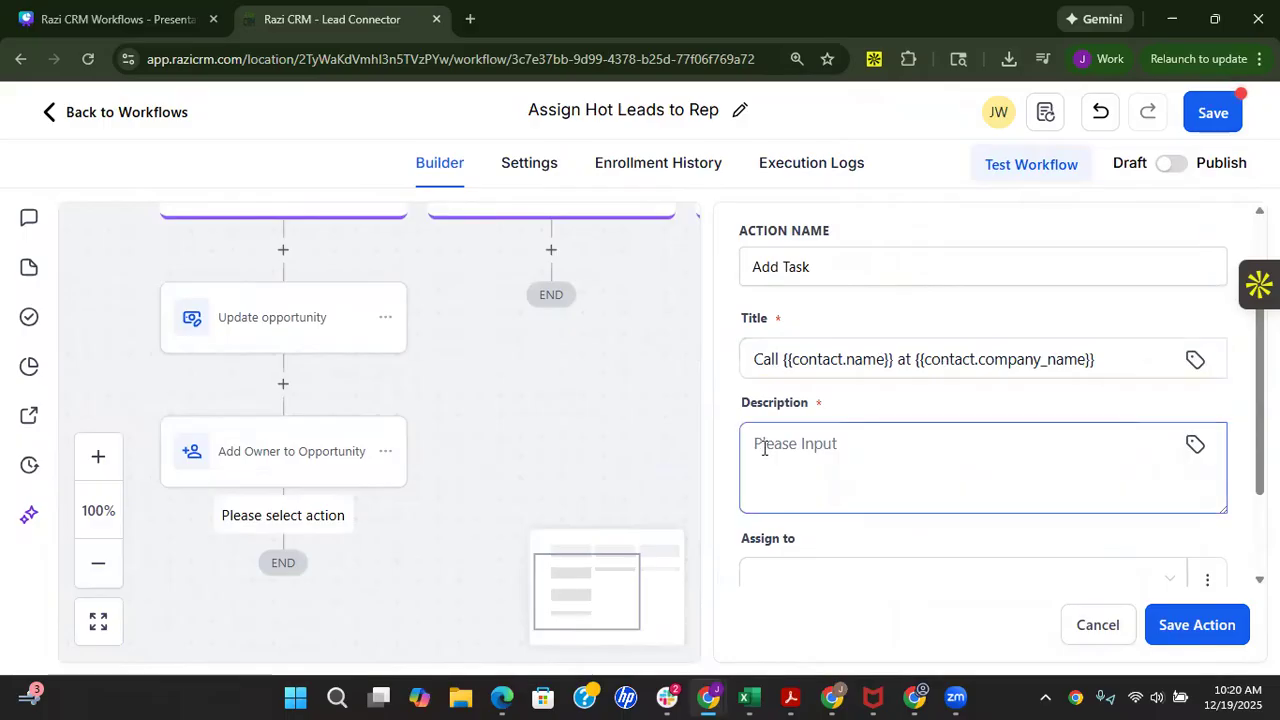
left_click(1196, 447)
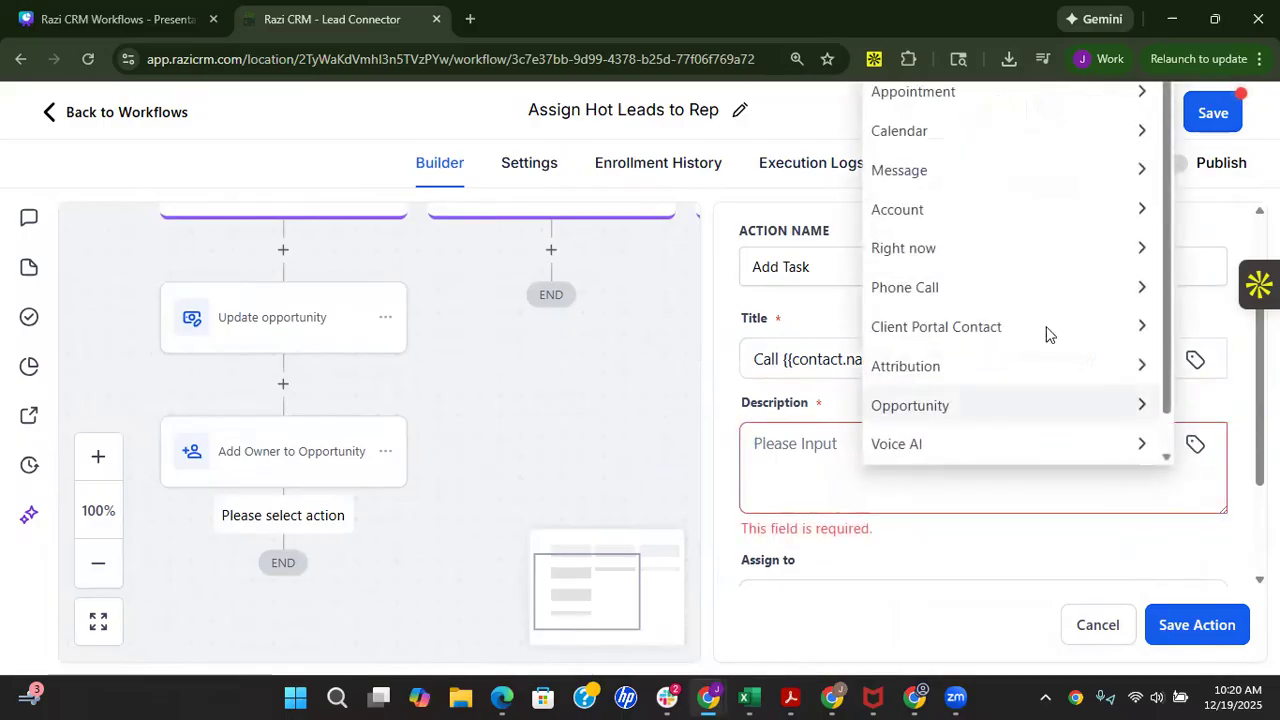
key("ctrl+minus")
left_click(963, 238)
left_click(979, 390)
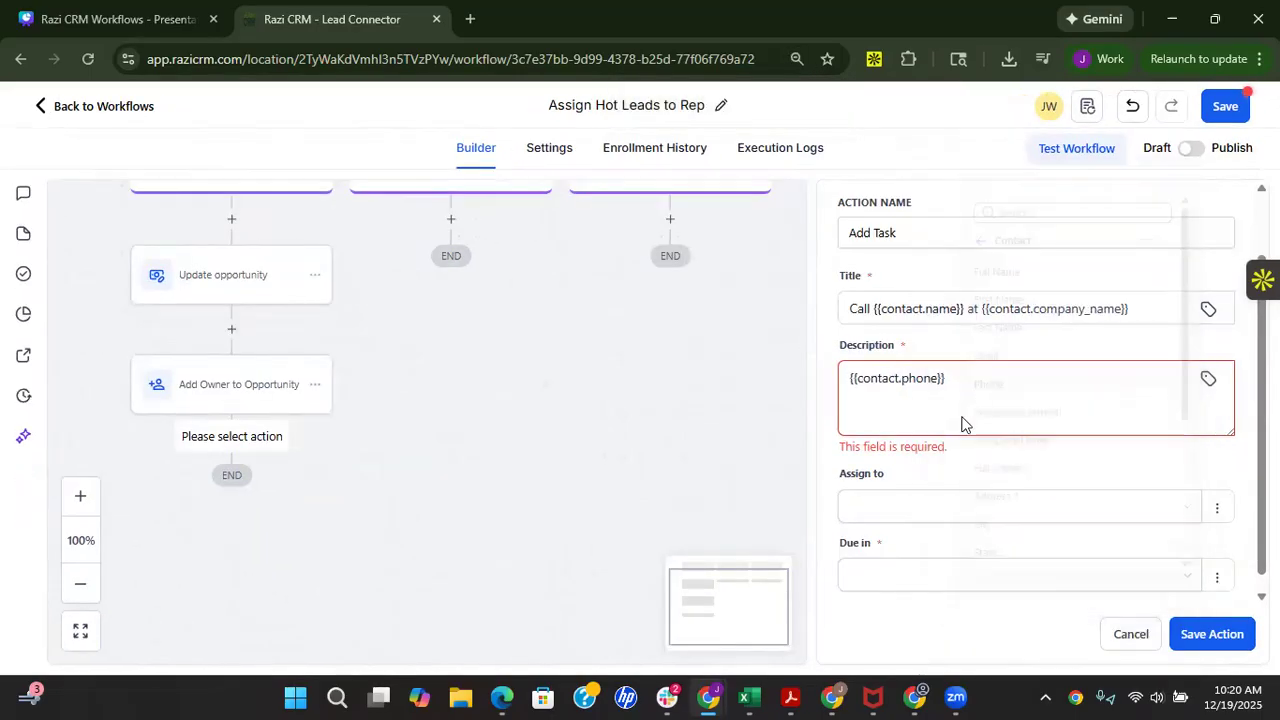
key("ctrl+plus")
key("ctrl+plus")
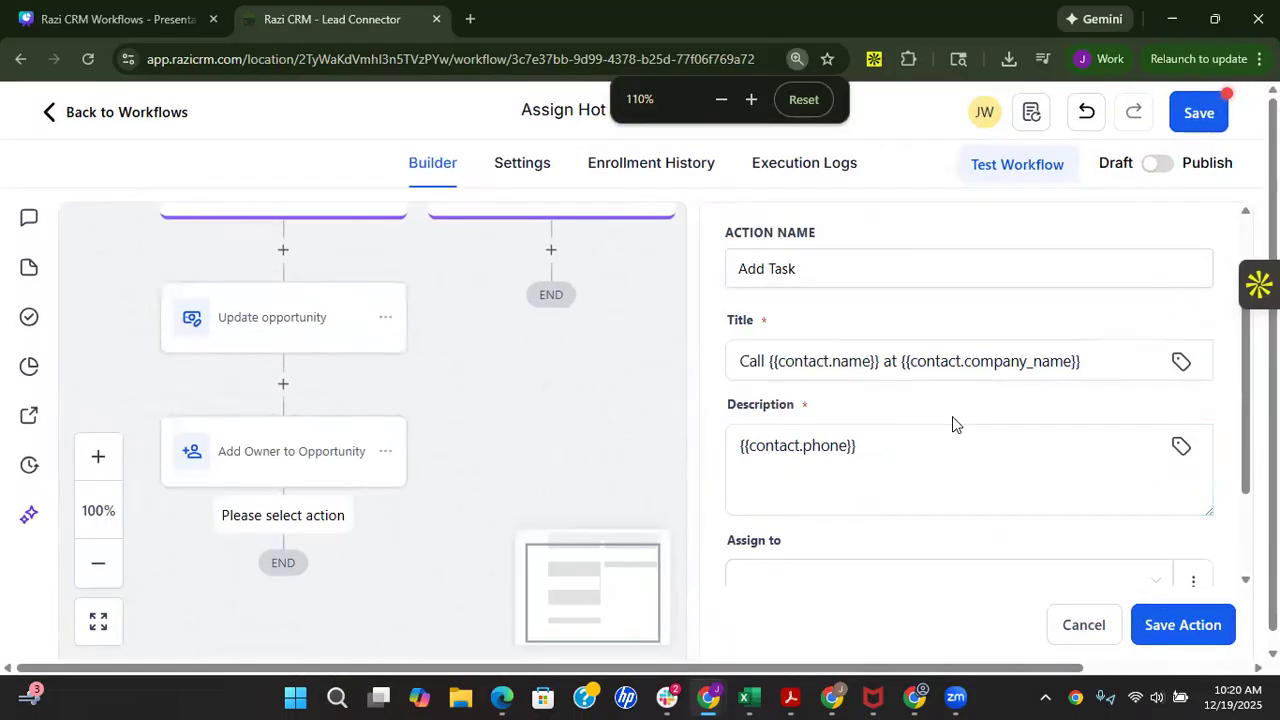
Step: Assign the task to the Franklin County rep, make it due in 1 Day and save the action
scroll(952, 416, "down", 2)
left_click(873, 440)
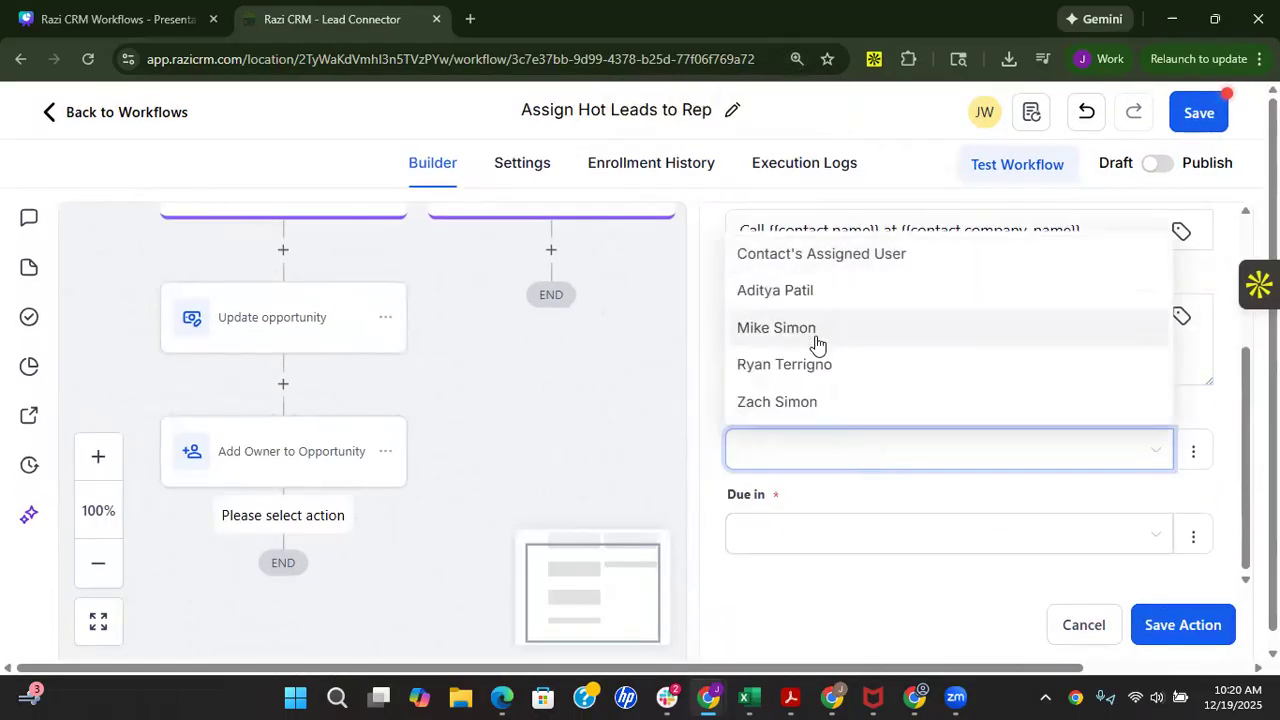
left_click(816, 330)
left_click(843, 531)
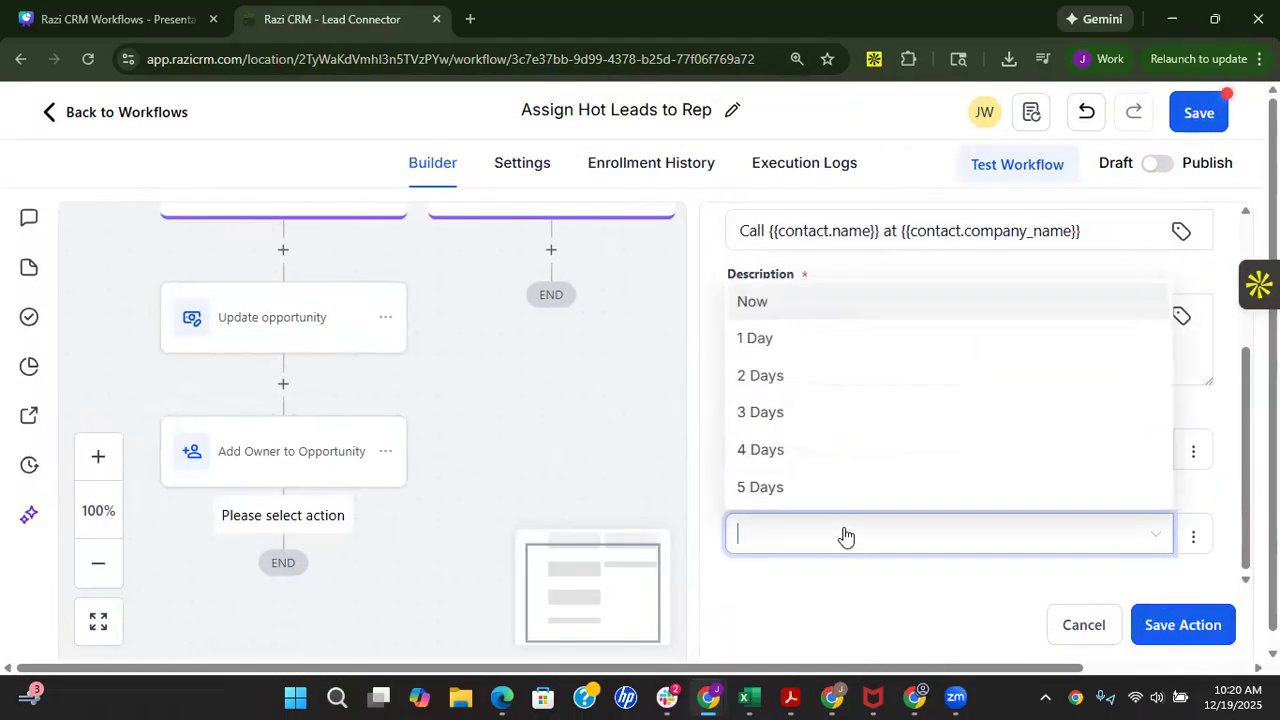
left_click(771, 341)
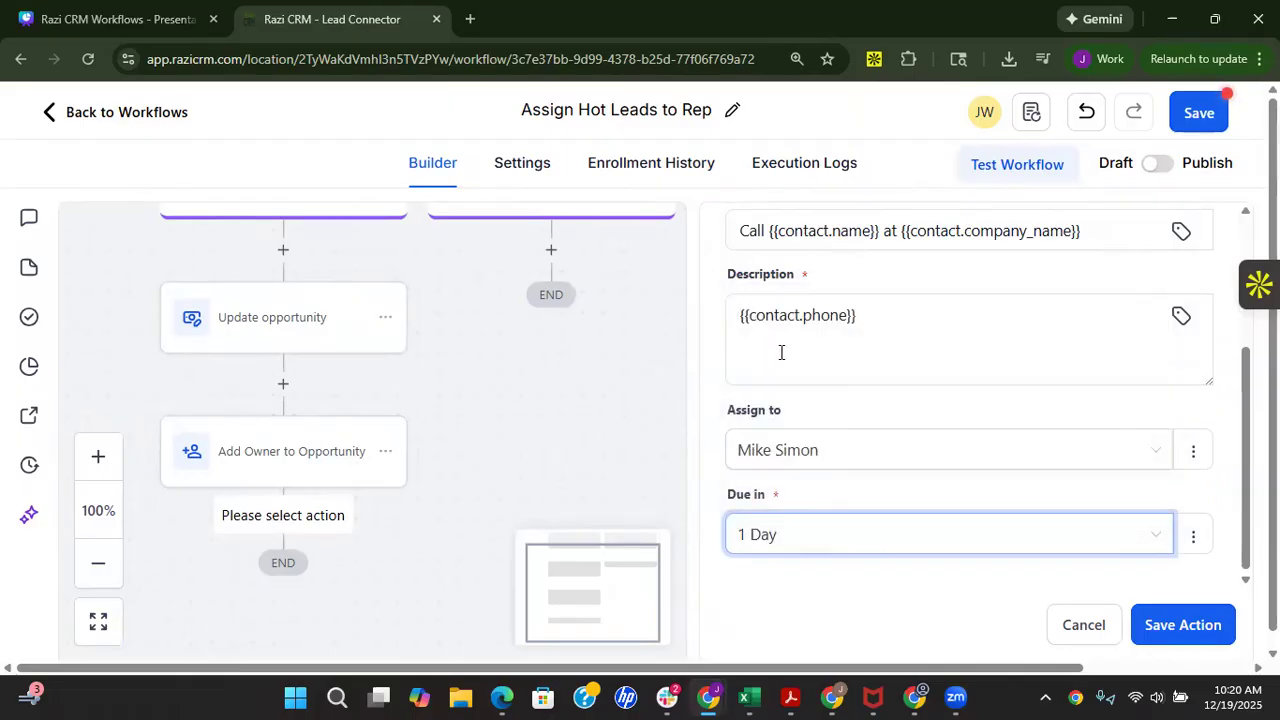
right_click(1177, 624)
left_click(1177, 624)
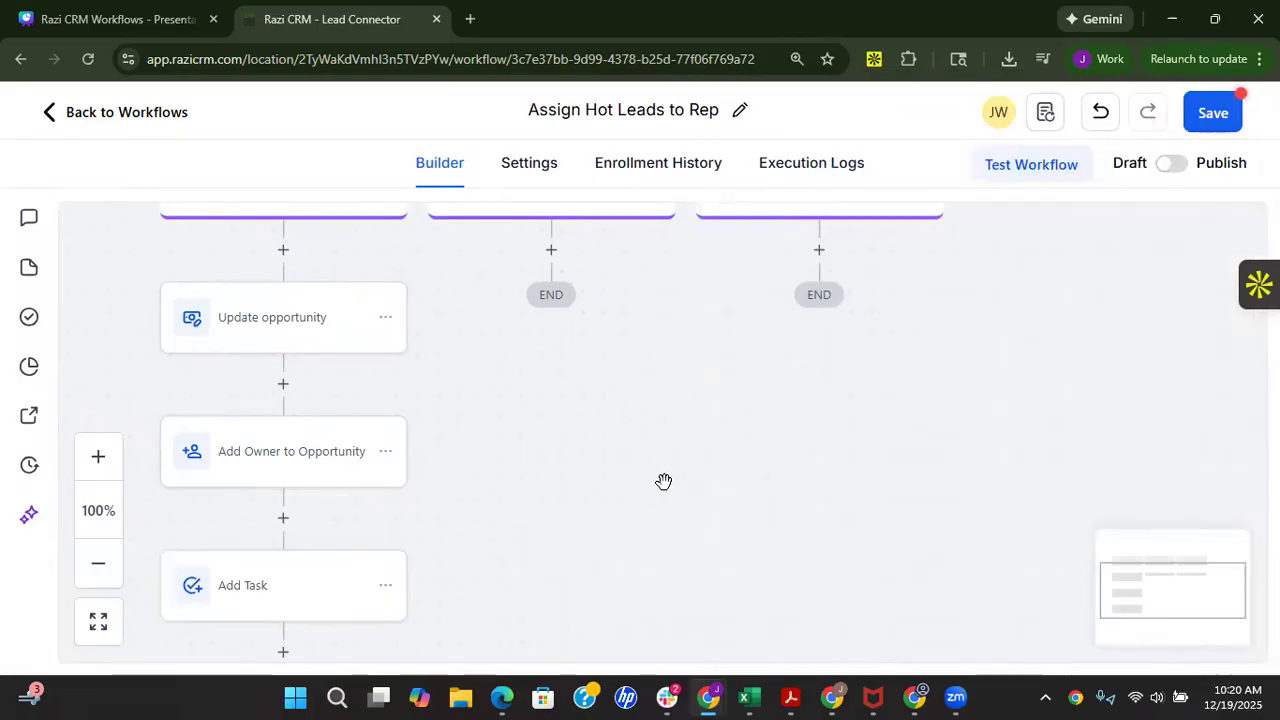
Step: Add a Send Internal Notification action below Add Task and set its notification type to Email
left_click(408, 457)
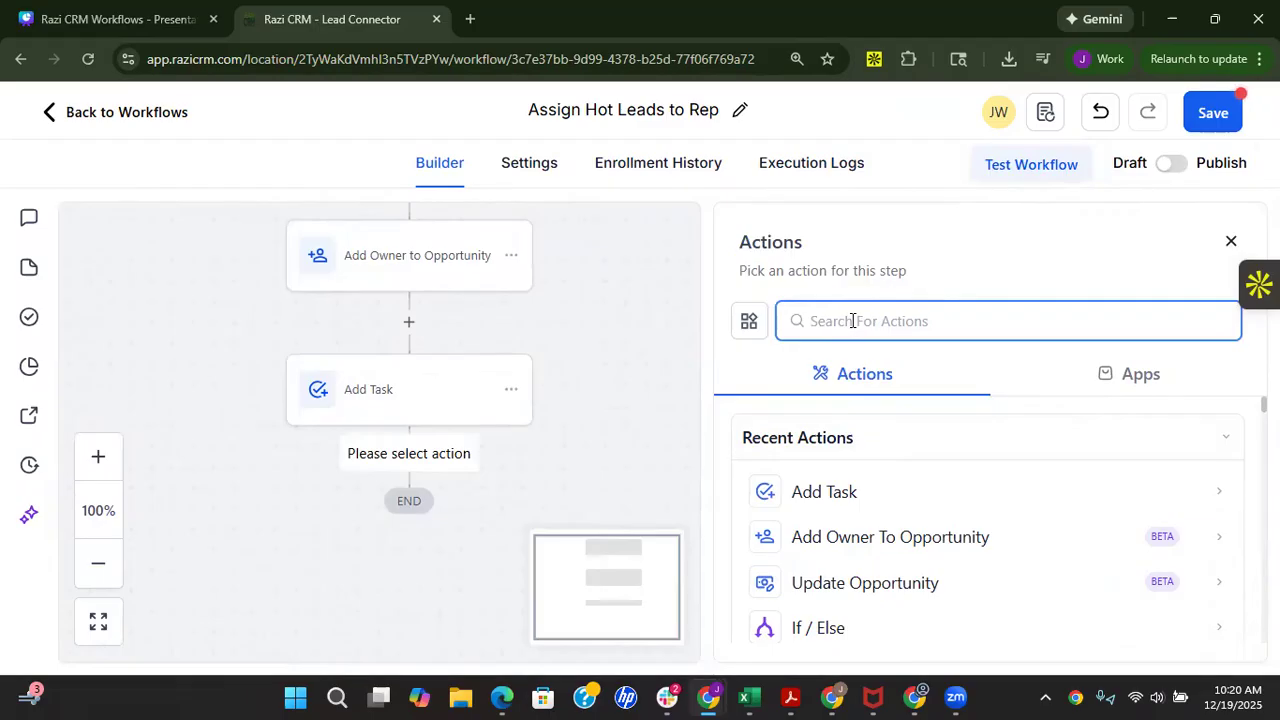
type("intern")
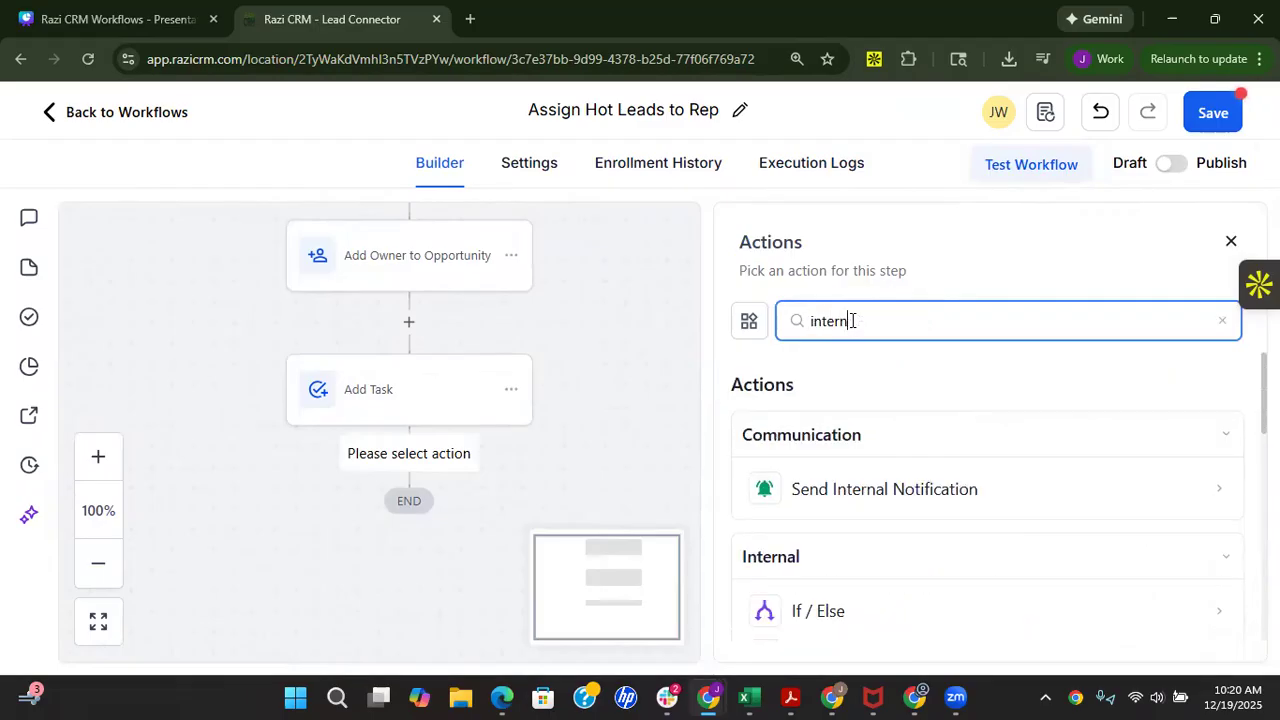
left_click(884, 489)
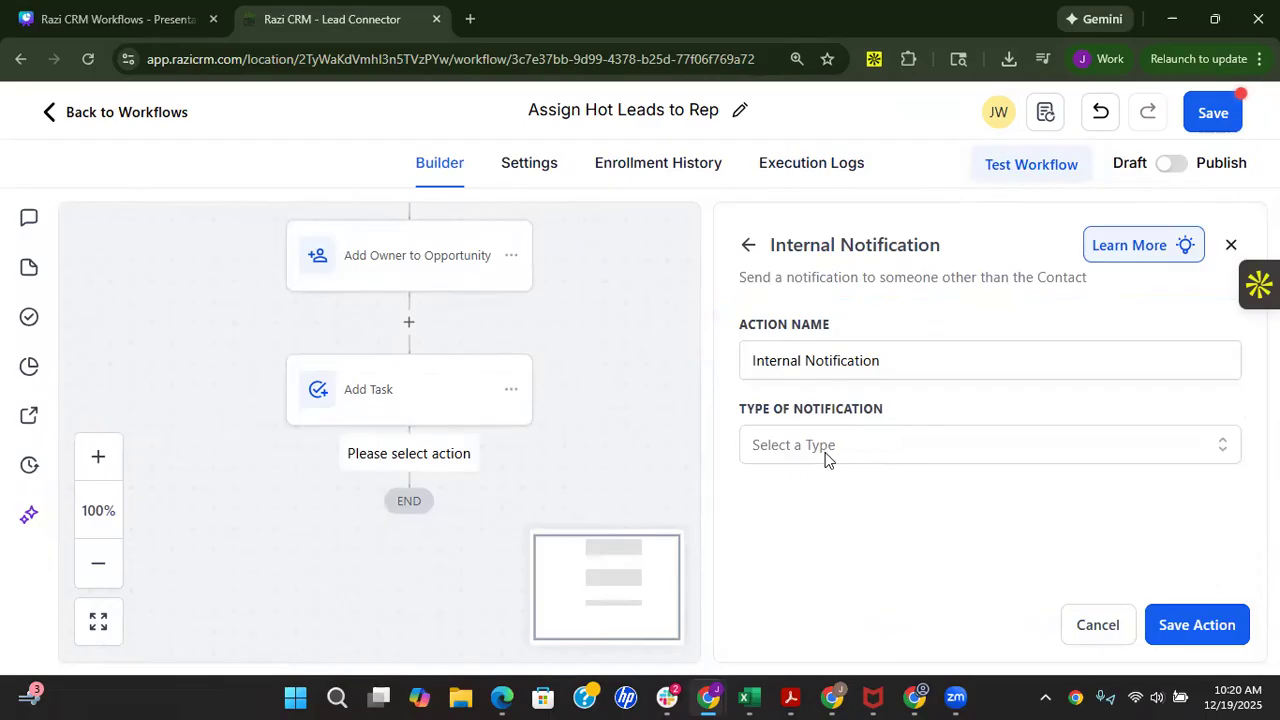
left_click(825, 452)
left_click(822, 500)
scroll(845, 502, "down", 3)
Step: Set the notification's From Name to the user's full name custom value, {{user.name}}
left_click(834, 292)
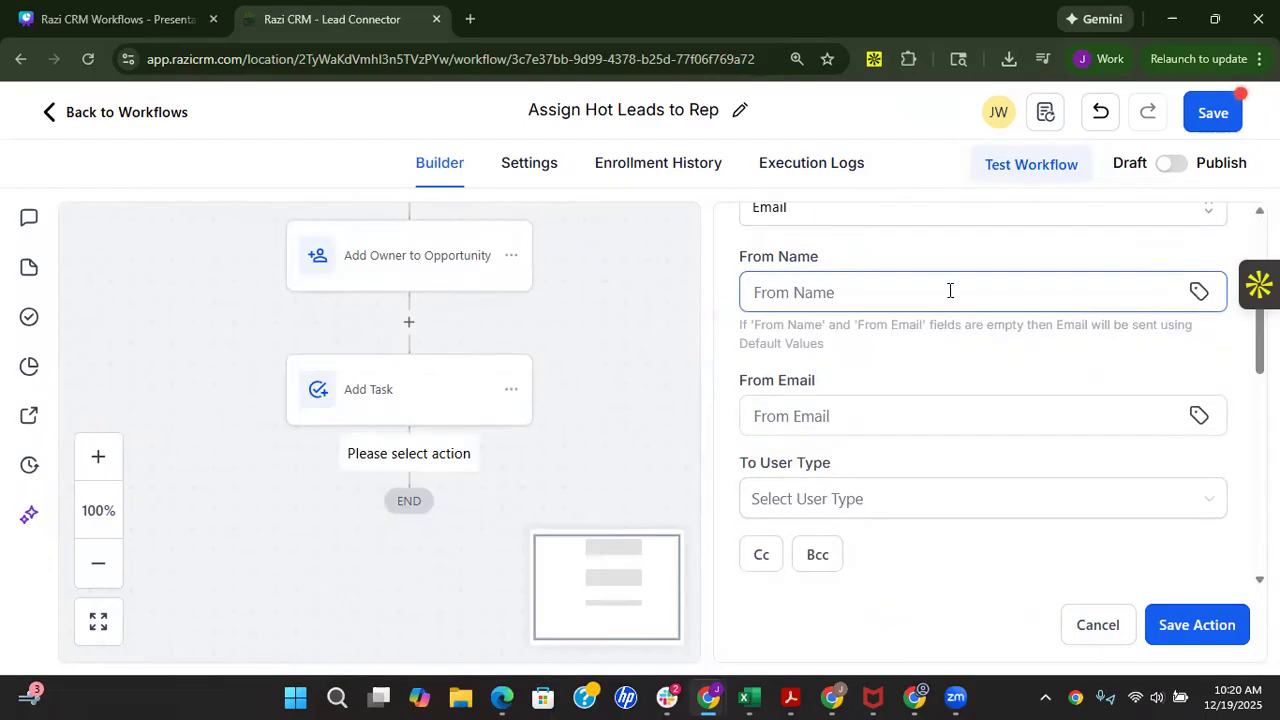
left_click(1199, 291)
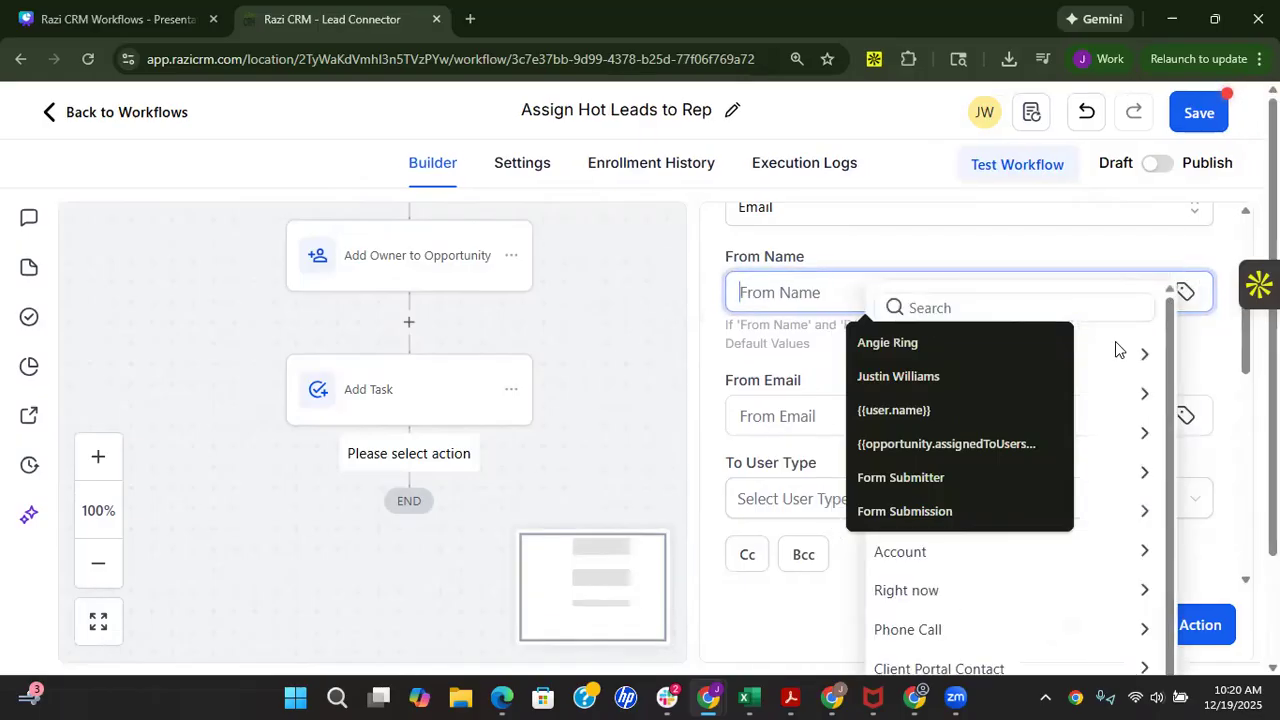
left_click(1059, 344)
left_click(1059, 344)
left_click(1059, 344)
left_click(1059, 344)
left_click(1060, 345)
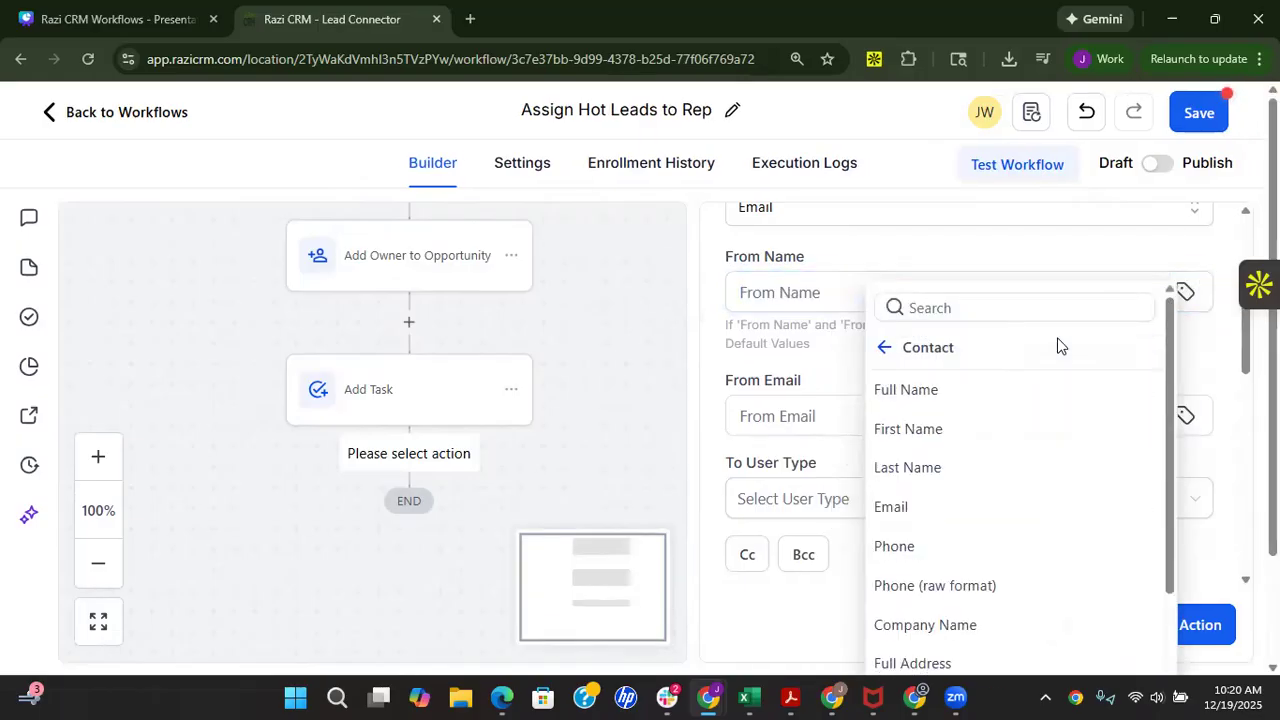
left_click(886, 348)
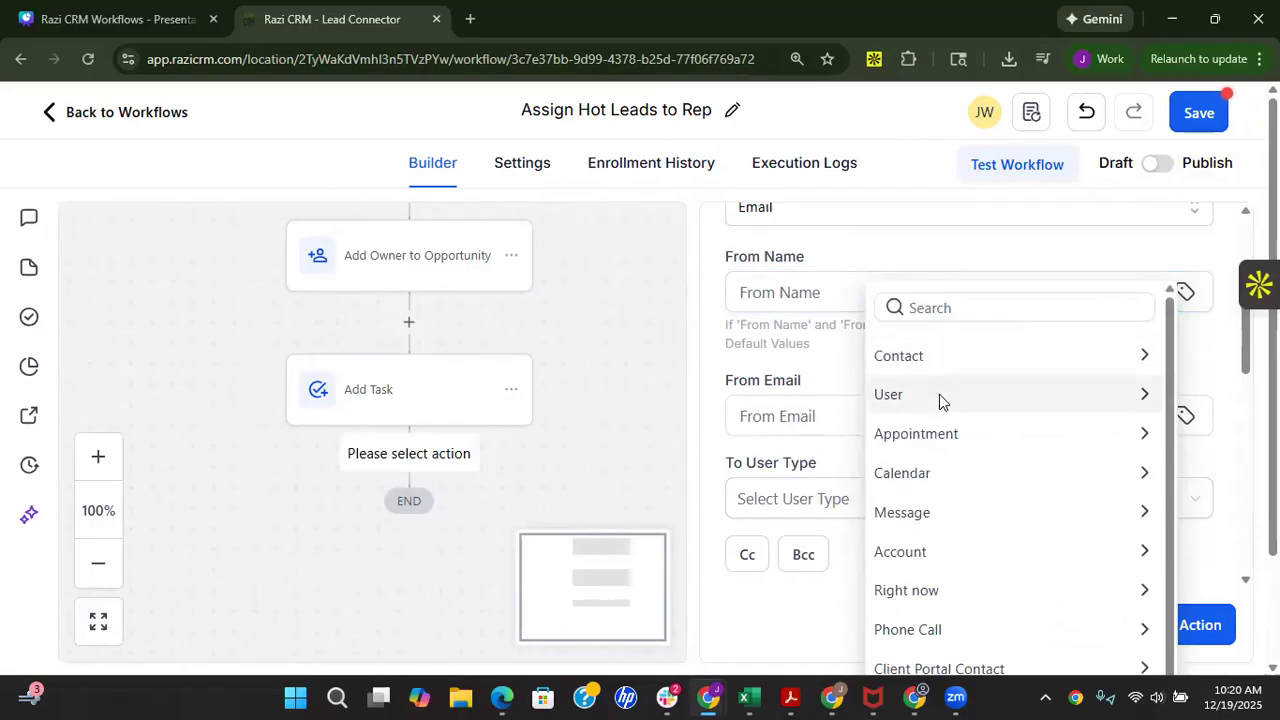
left_click(939, 394)
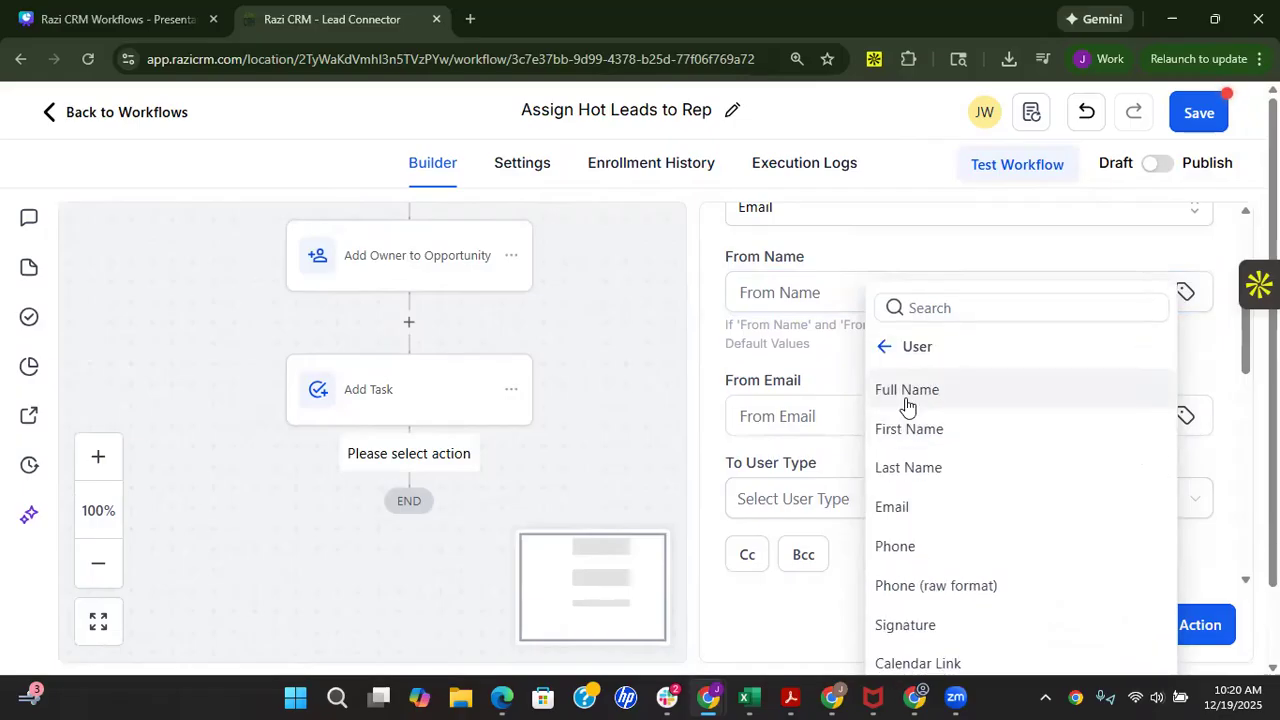
left_click(906, 395)
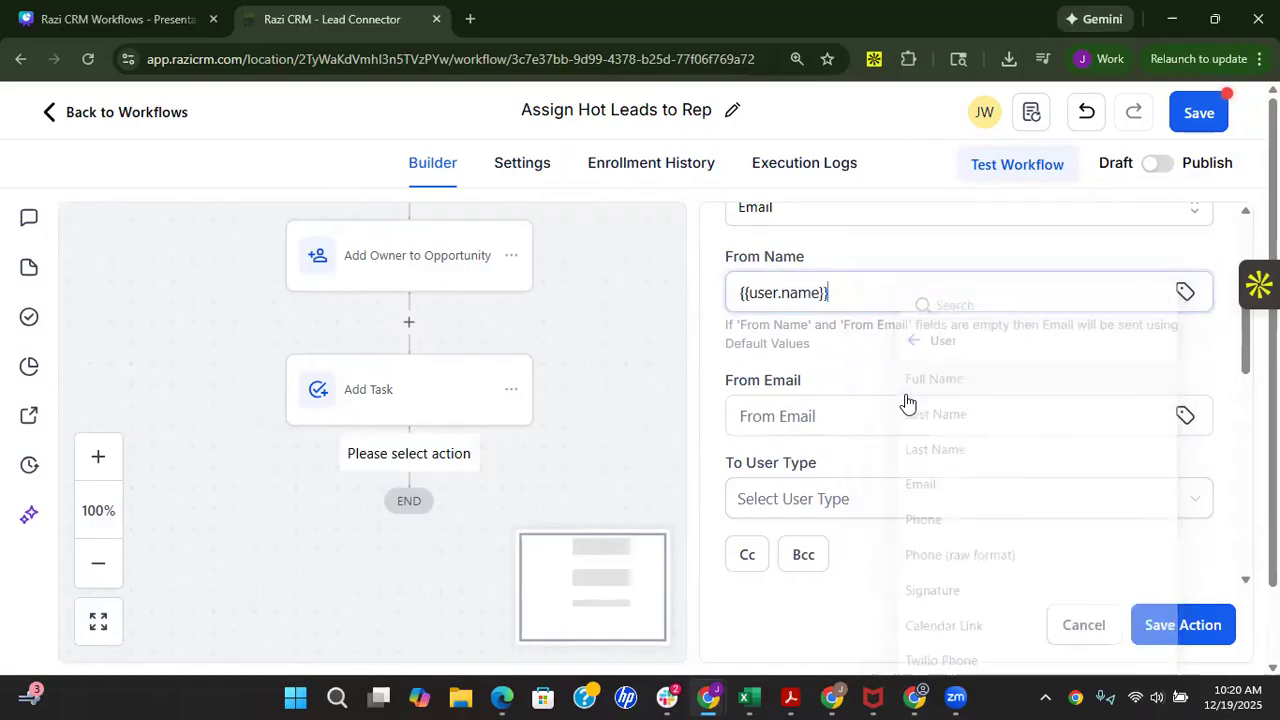
Step: Set the notification's From Email to the {{contact.email}} custom value and its To User Type to Assigned User
left_click(1200, 416)
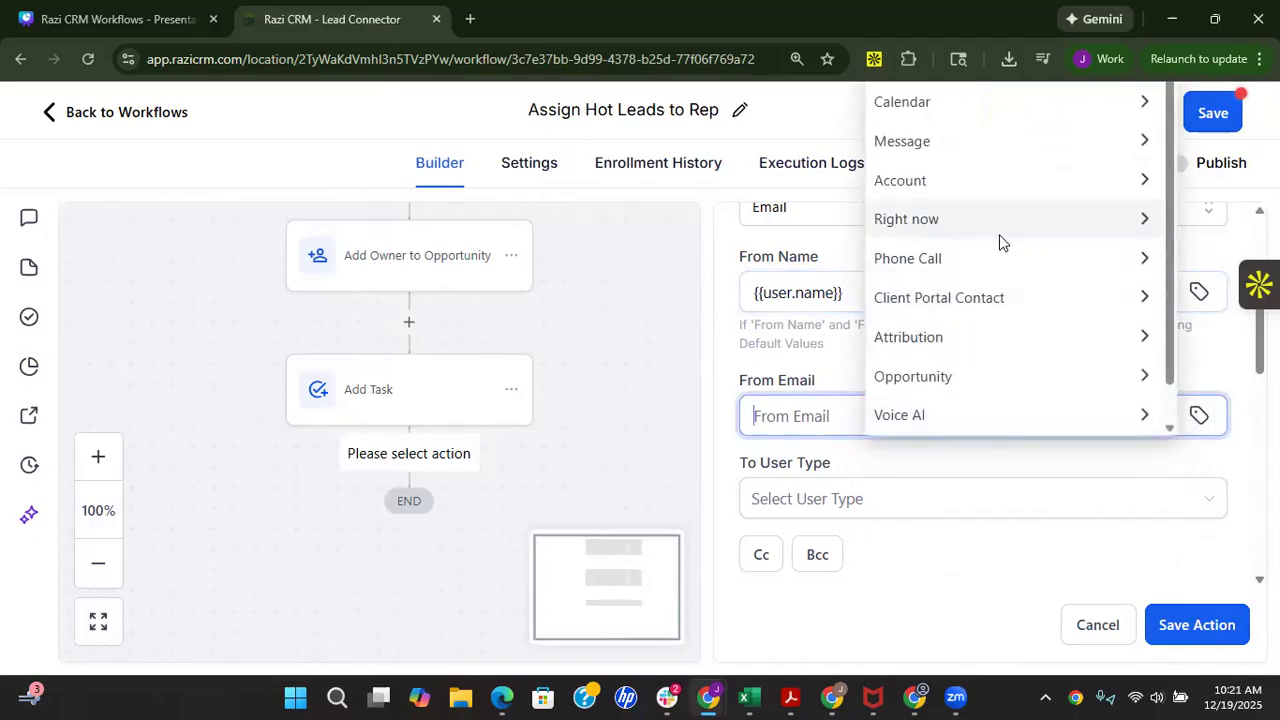
key("ctrl+minus")
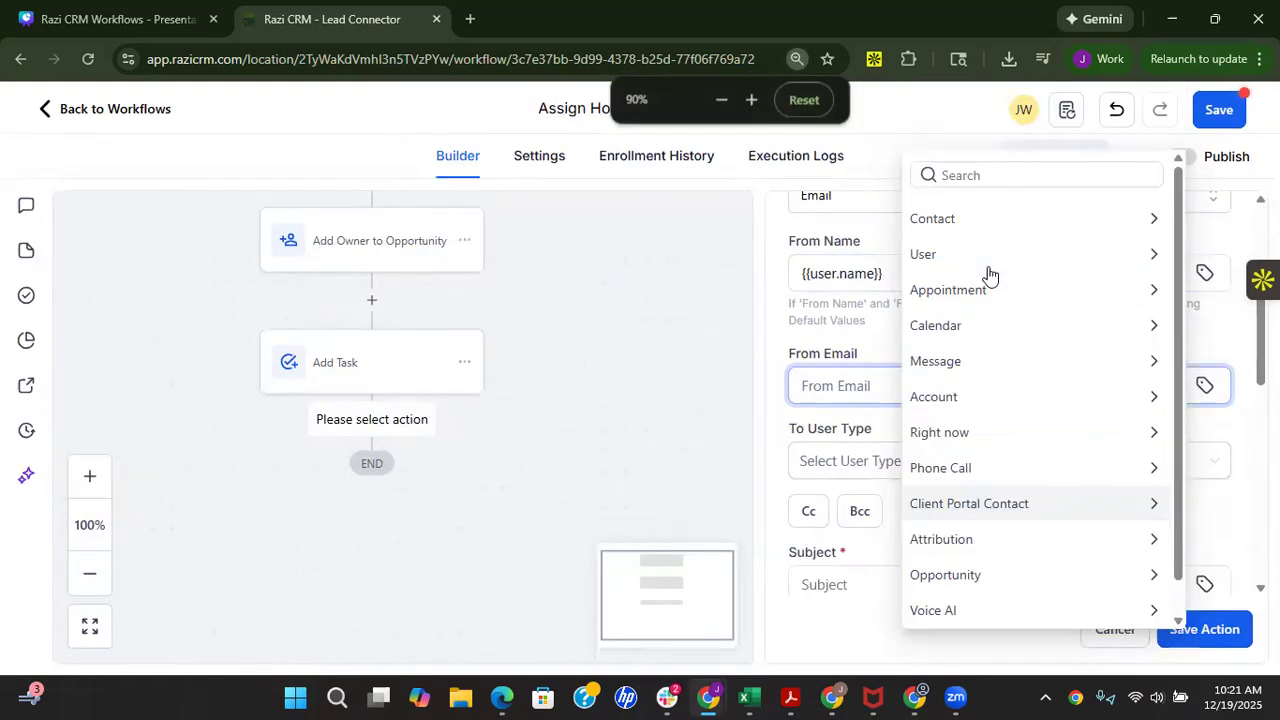
left_click(1009, 210)
left_click(986, 328)
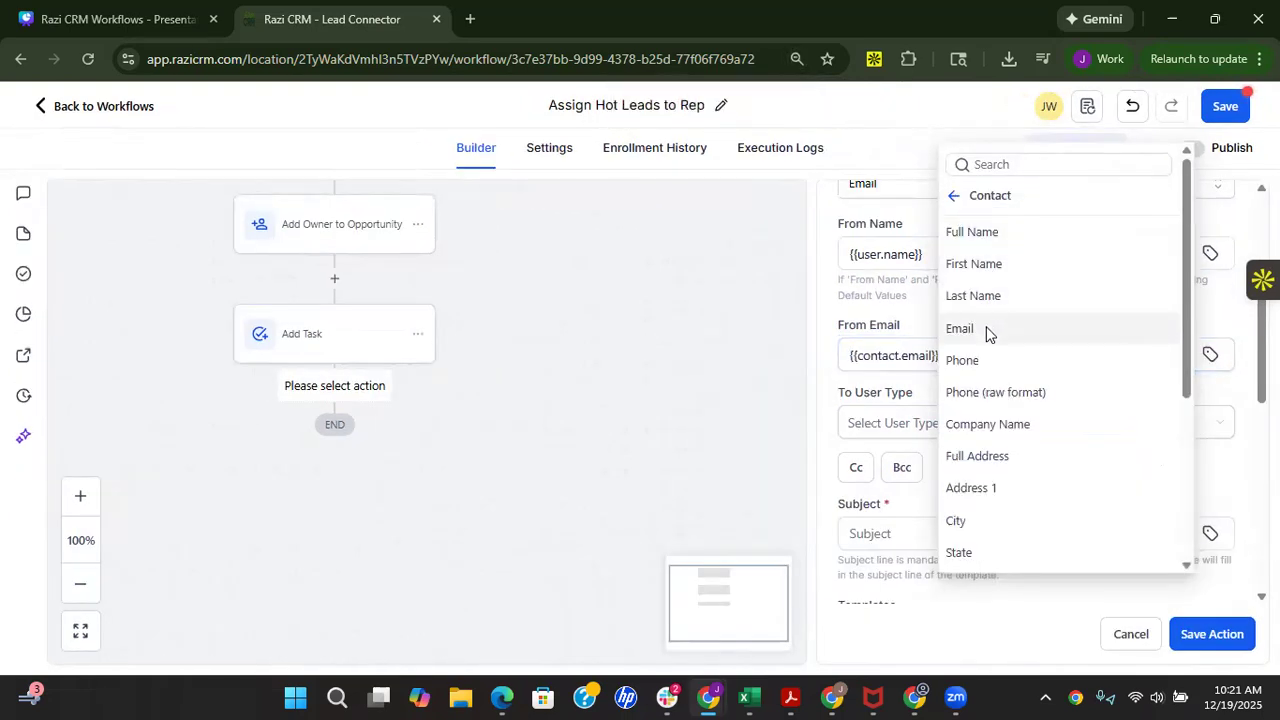
left_click(903, 430)
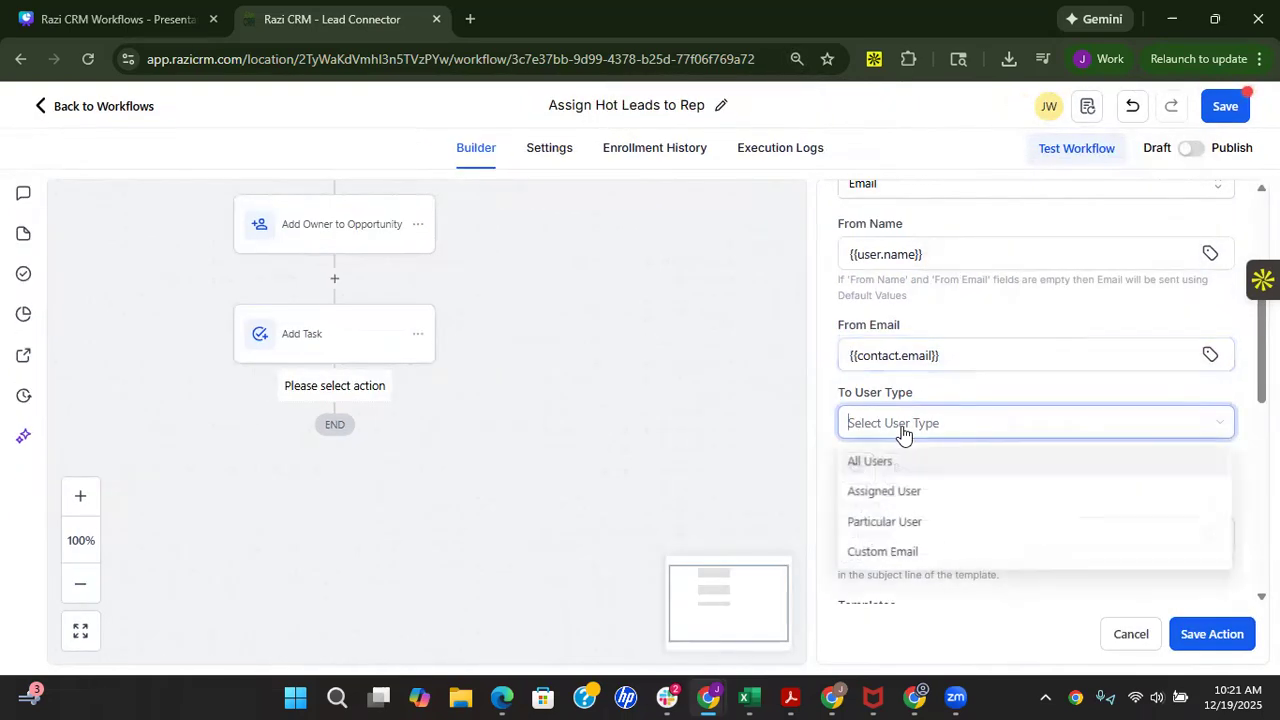
left_click(908, 500)
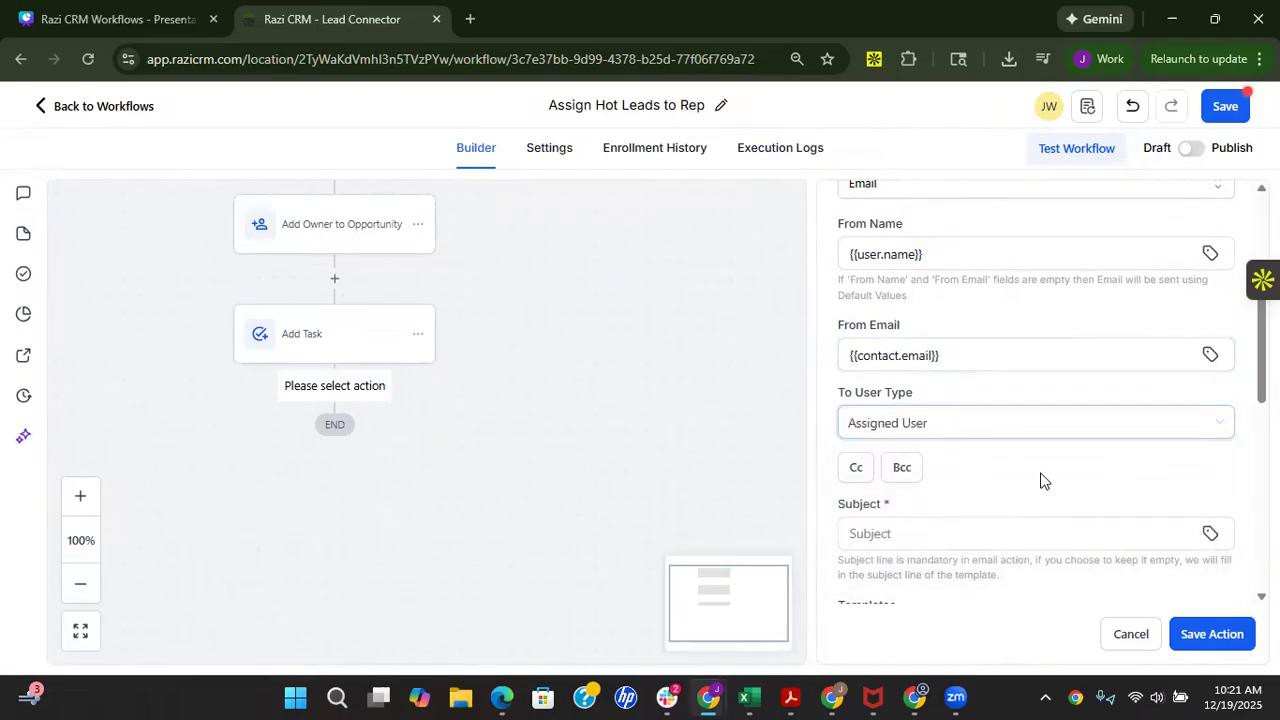
Step: Enter "Test" as both the notification's subject and message, and save the action
scroll(1043, 480, "down", 2)
left_click(942, 340)
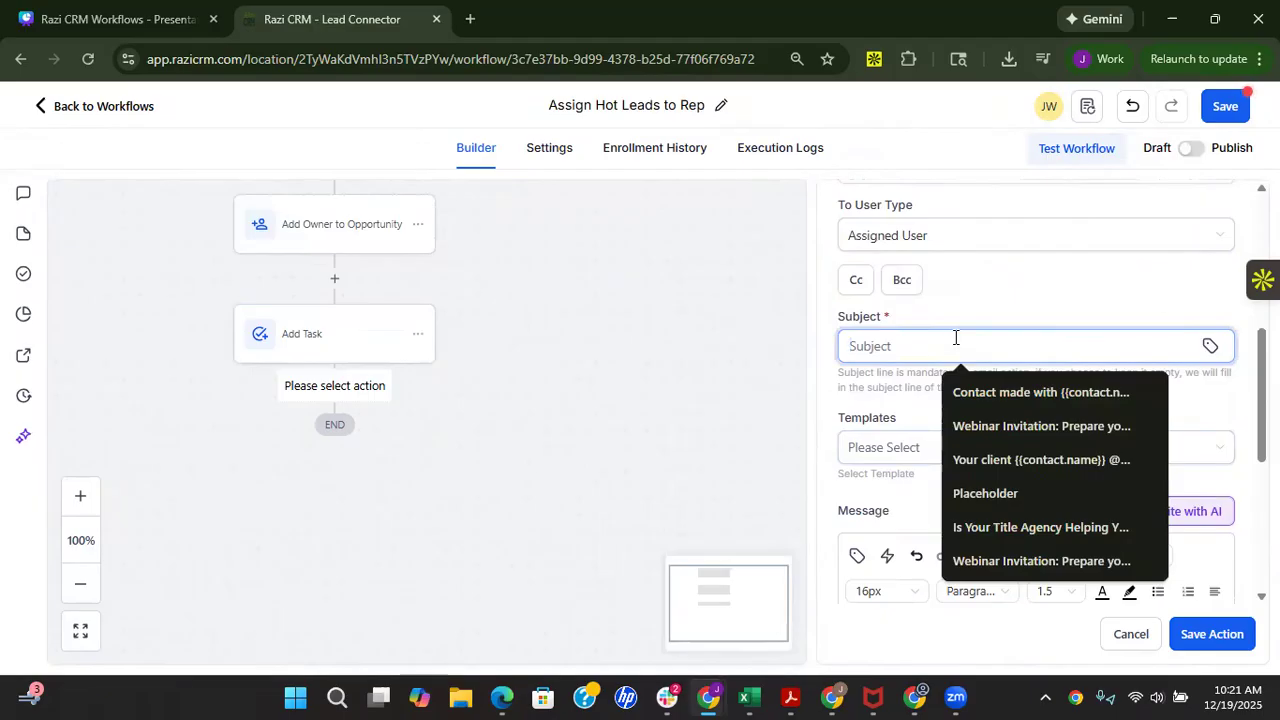
type("Test")
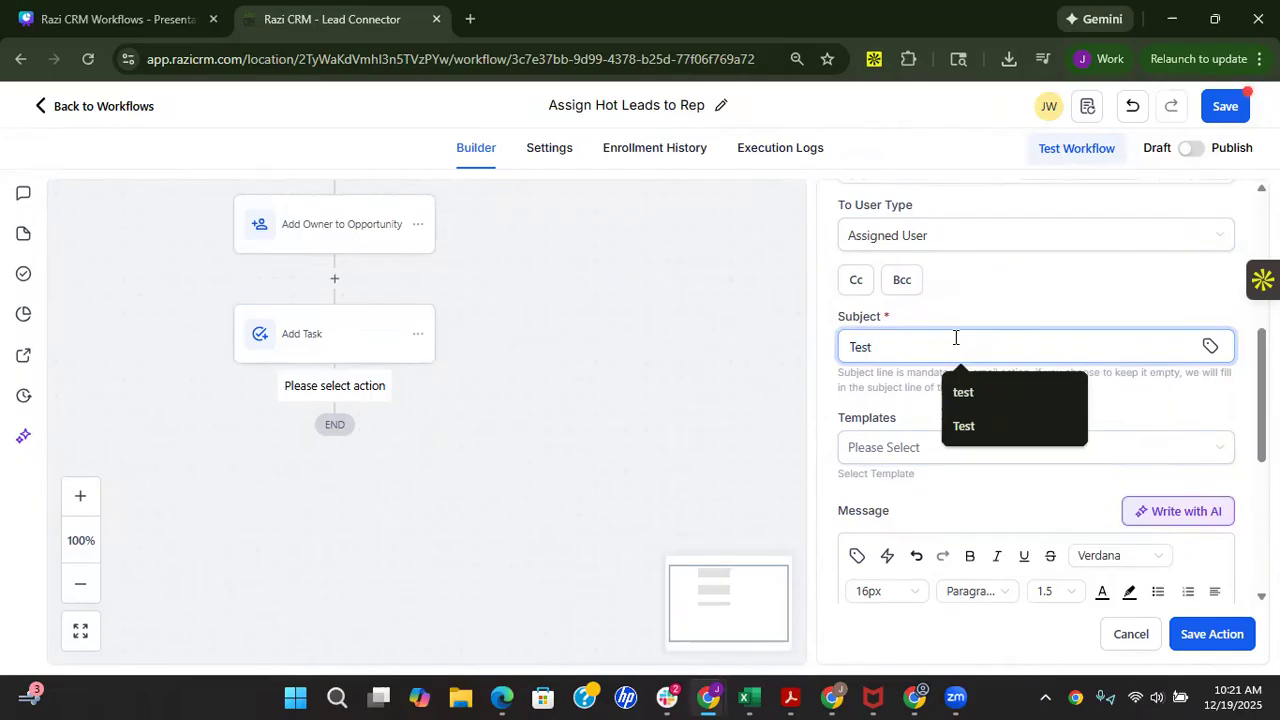
scroll(955, 340, "down", 2)
left_click(899, 489)
type("Test")
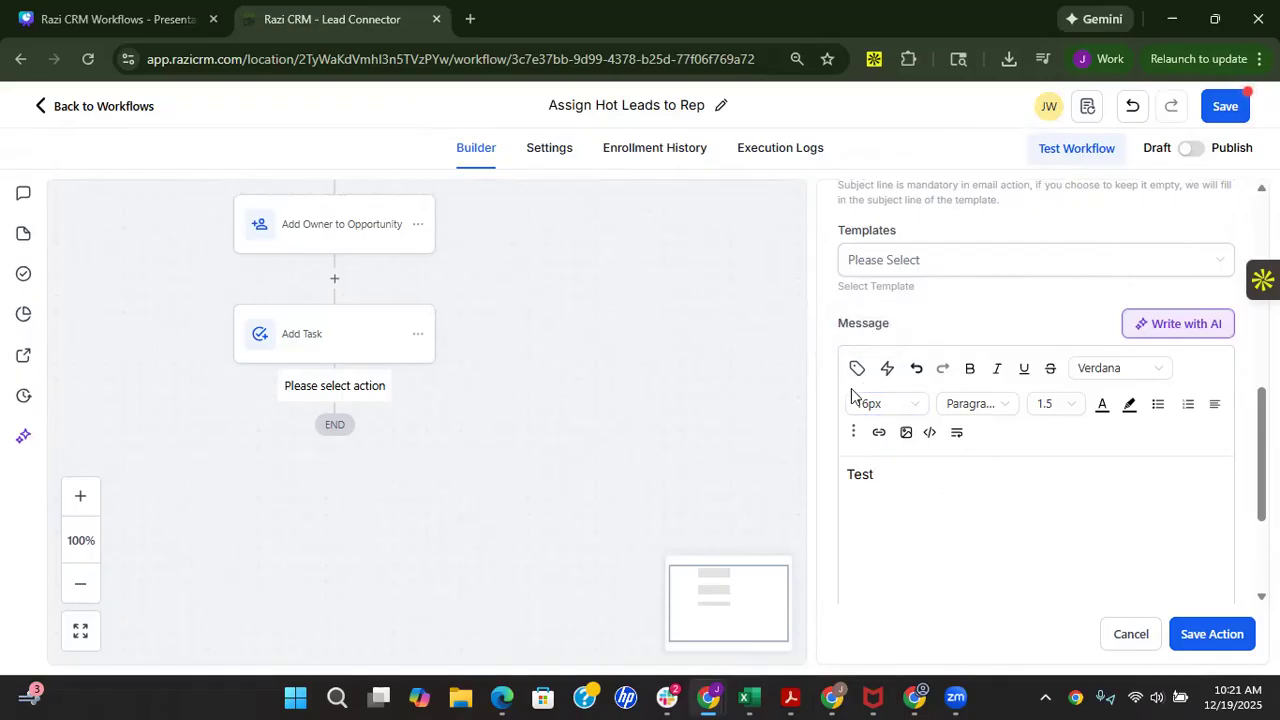
left_click(1214, 636)
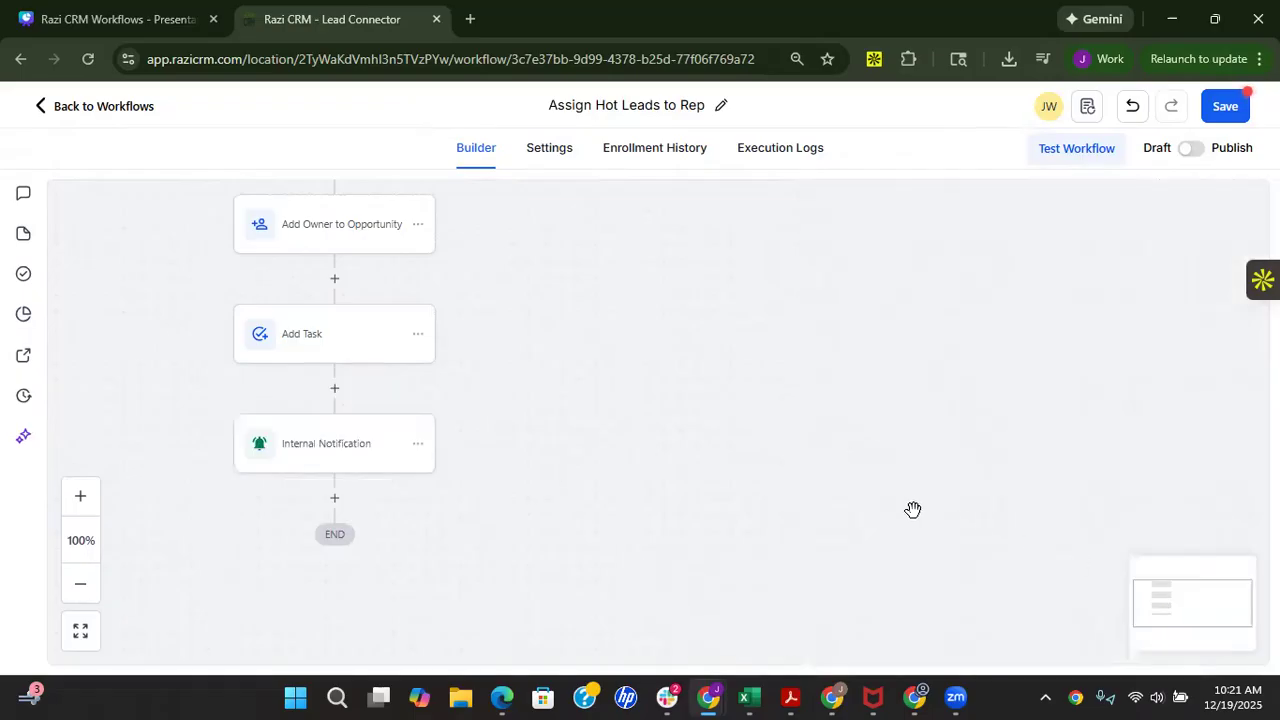
Step: Review the whole workflow from the Opportunity Created trigger through the Franklin County branch to its Internal Notification
scroll(494, 473, "up", 6)
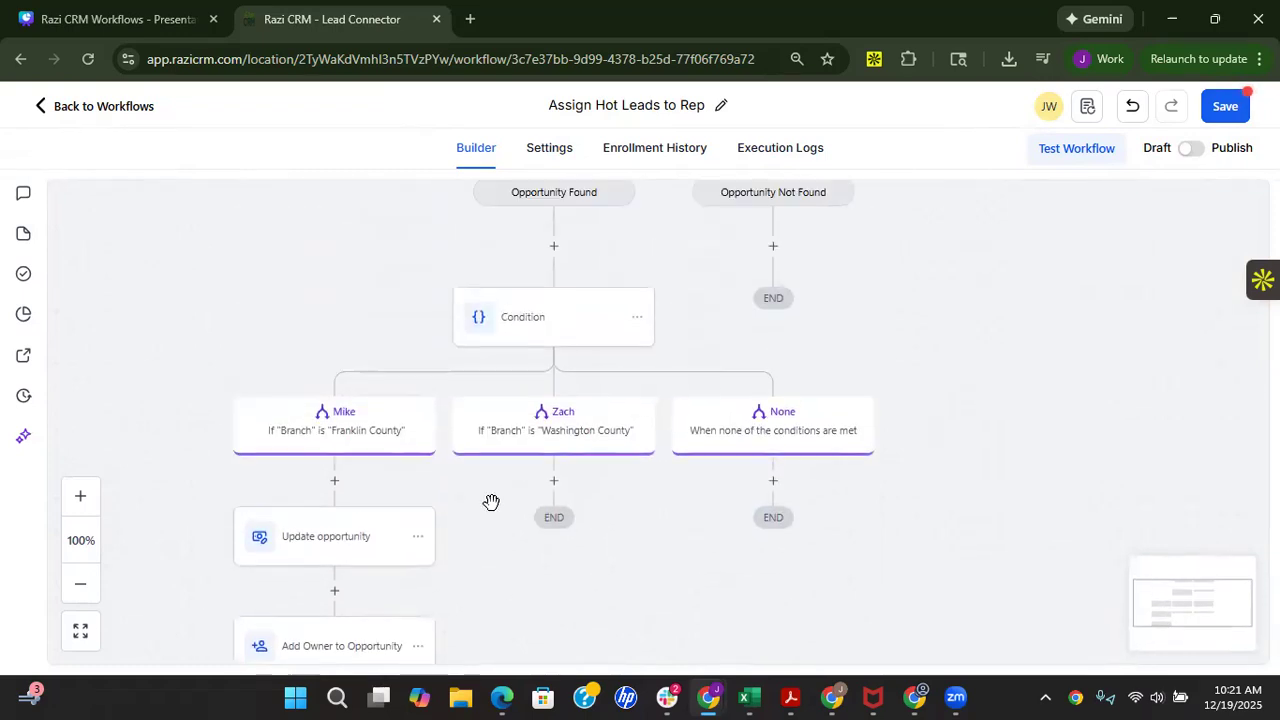
scroll(489, 485, "up", 5)
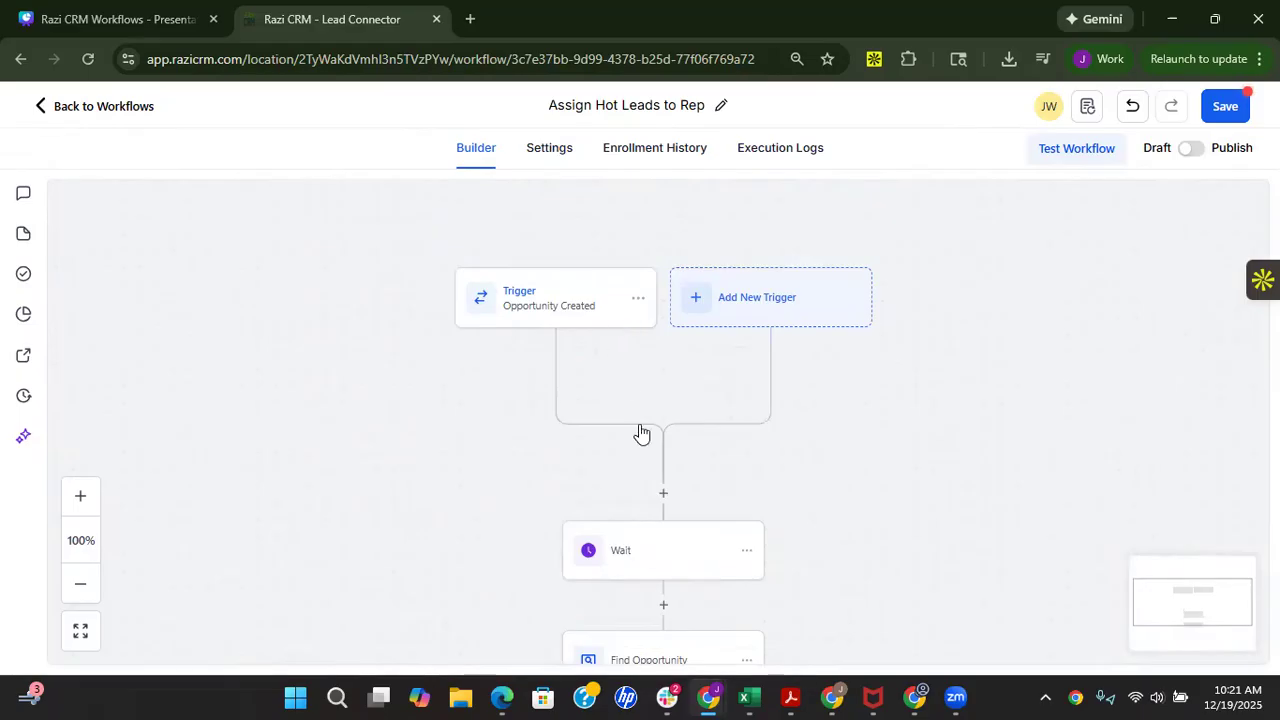
scroll(642, 430, "down", 1)
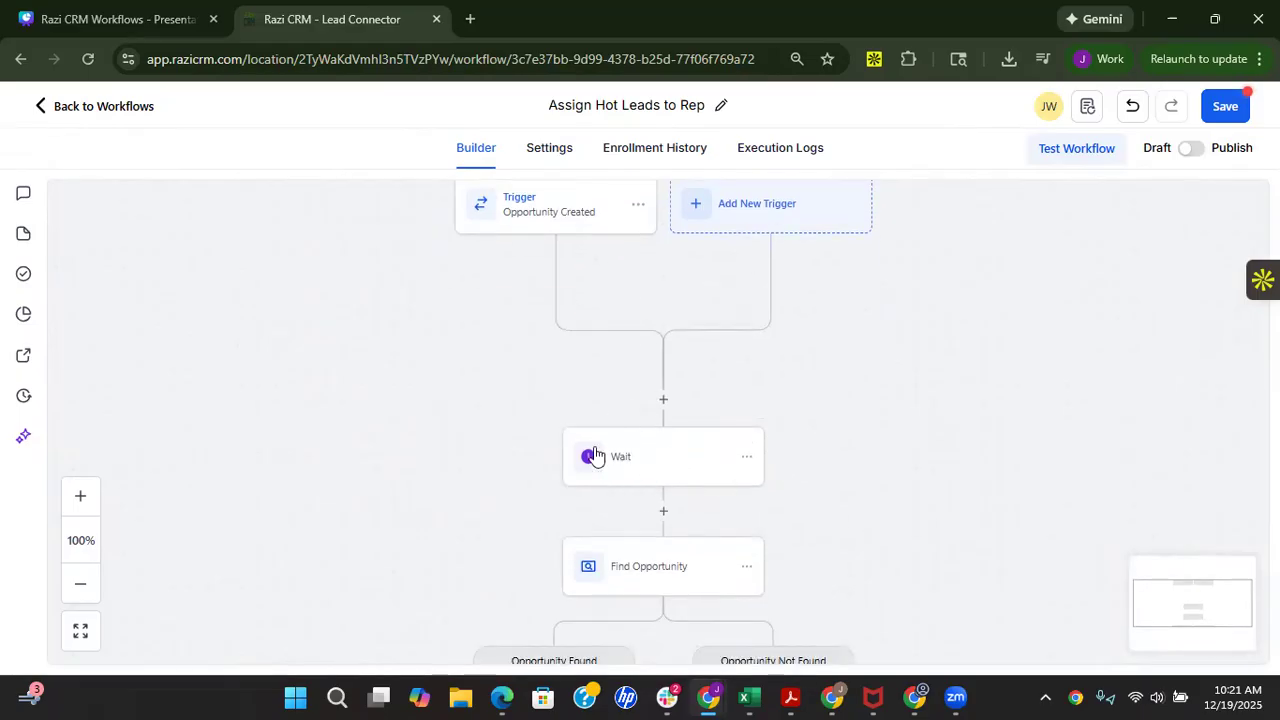
scroll(634, 465, "down", 1)
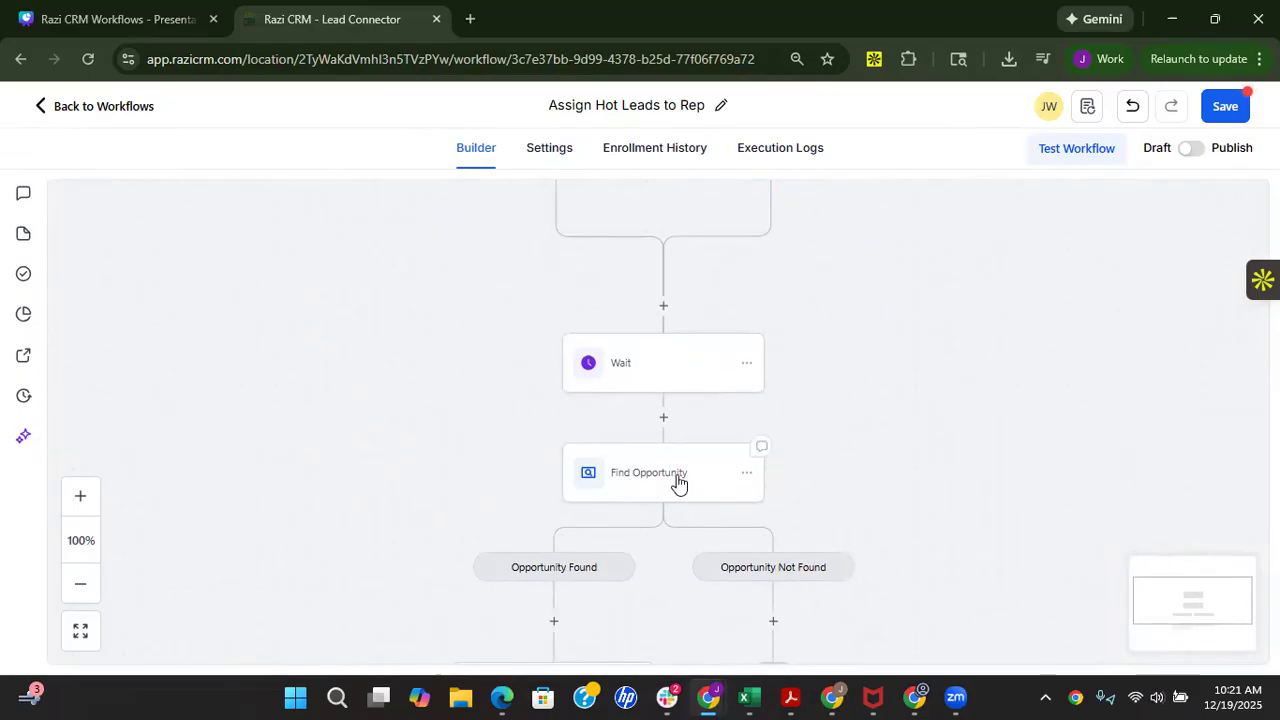
scroll(636, 492, "down", 3)
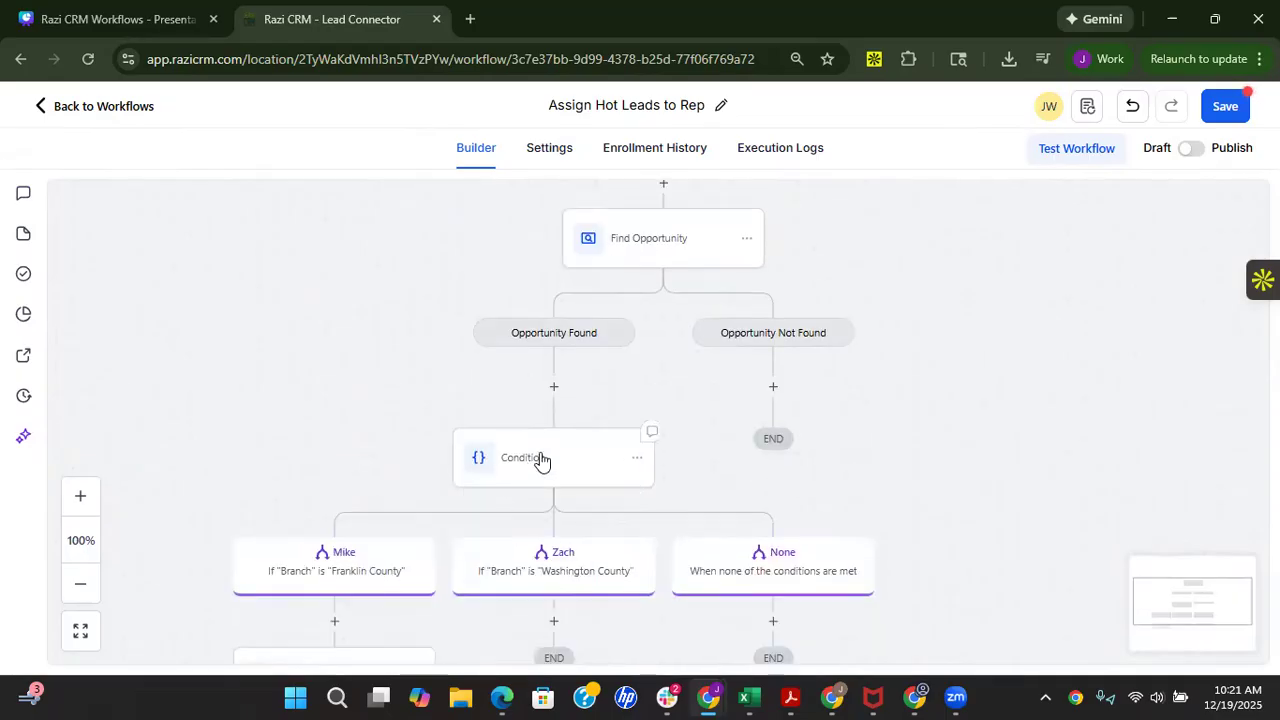
scroll(547, 423, "down", 1)
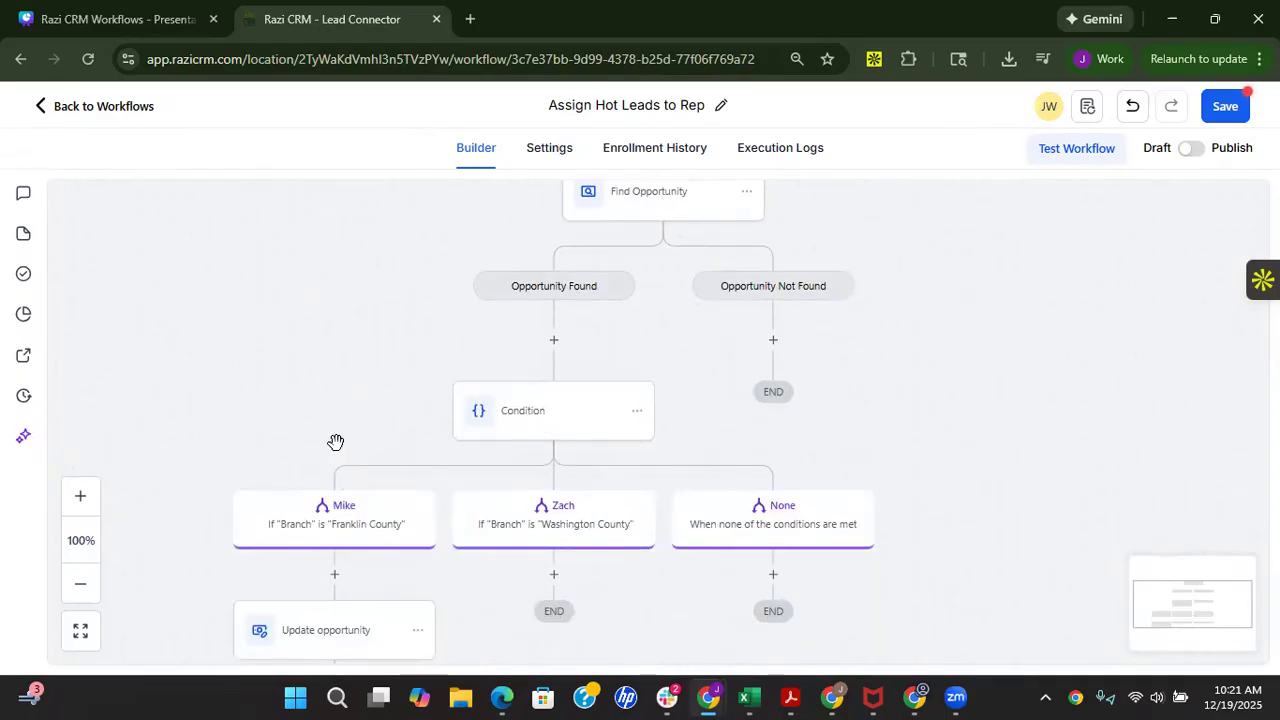
scroll(390, 475, "down", 1)
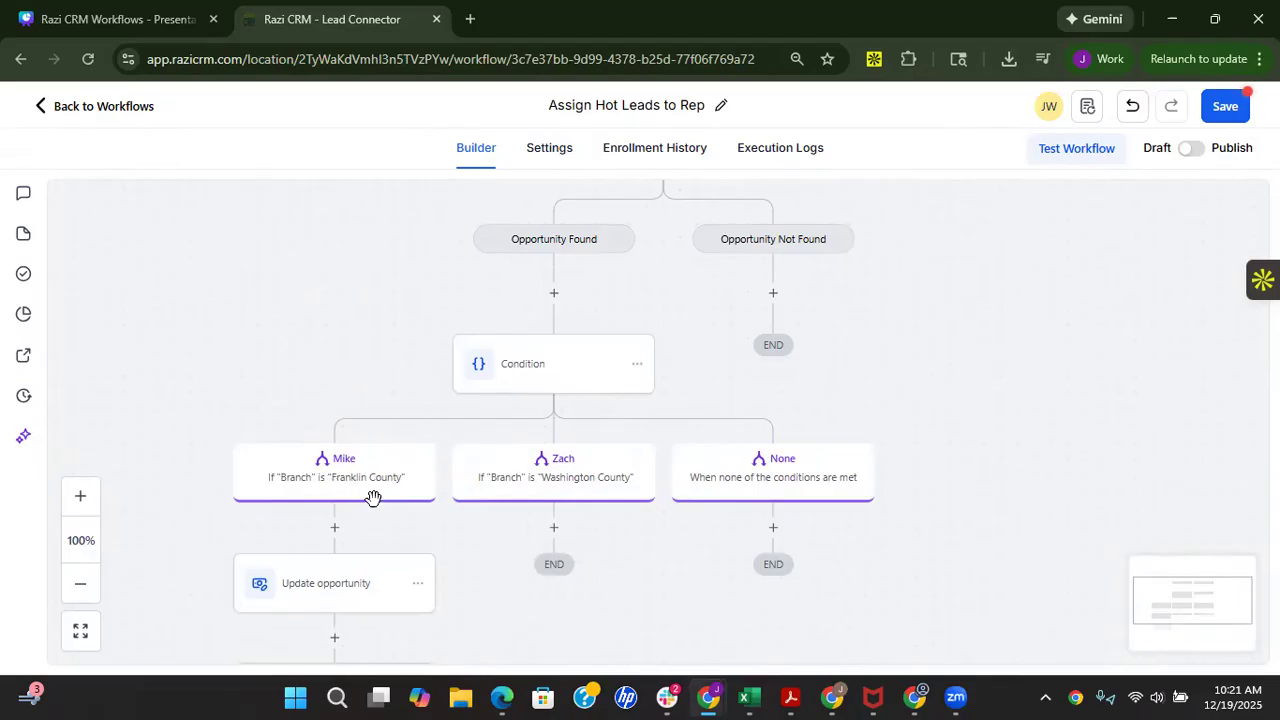
scroll(372, 506, "down", 2)
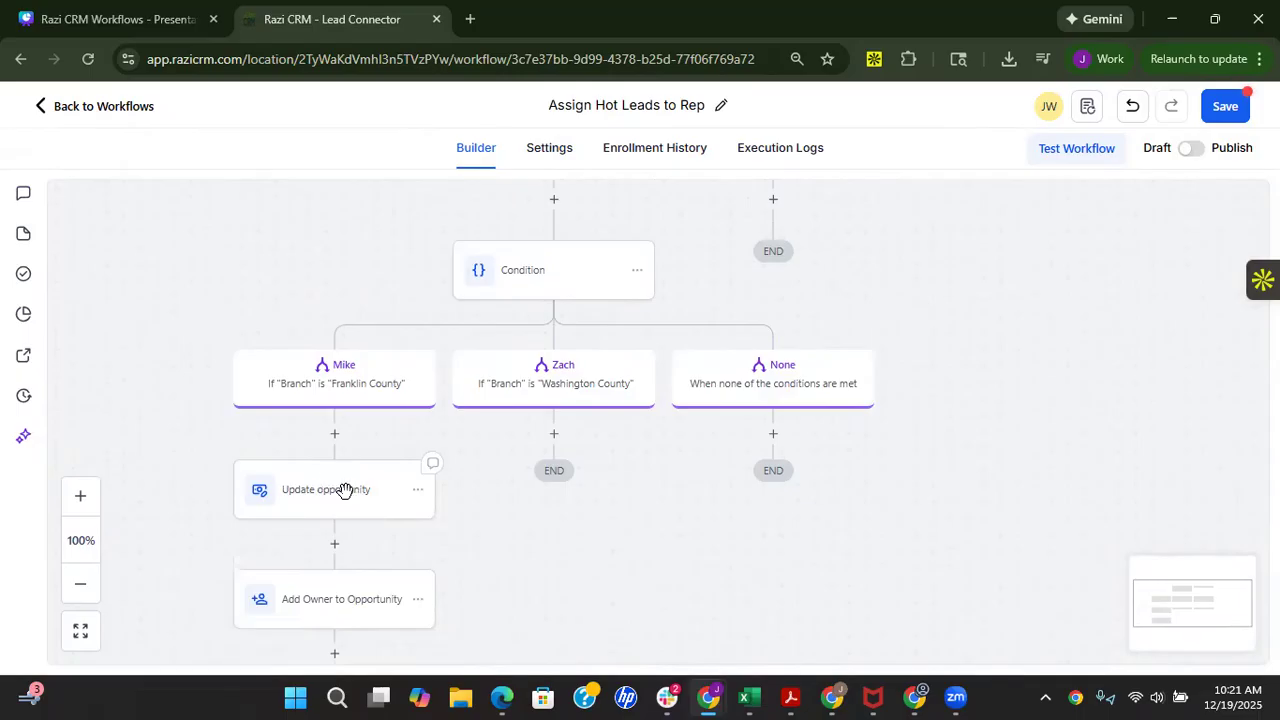
scroll(348, 500, "down", 3)
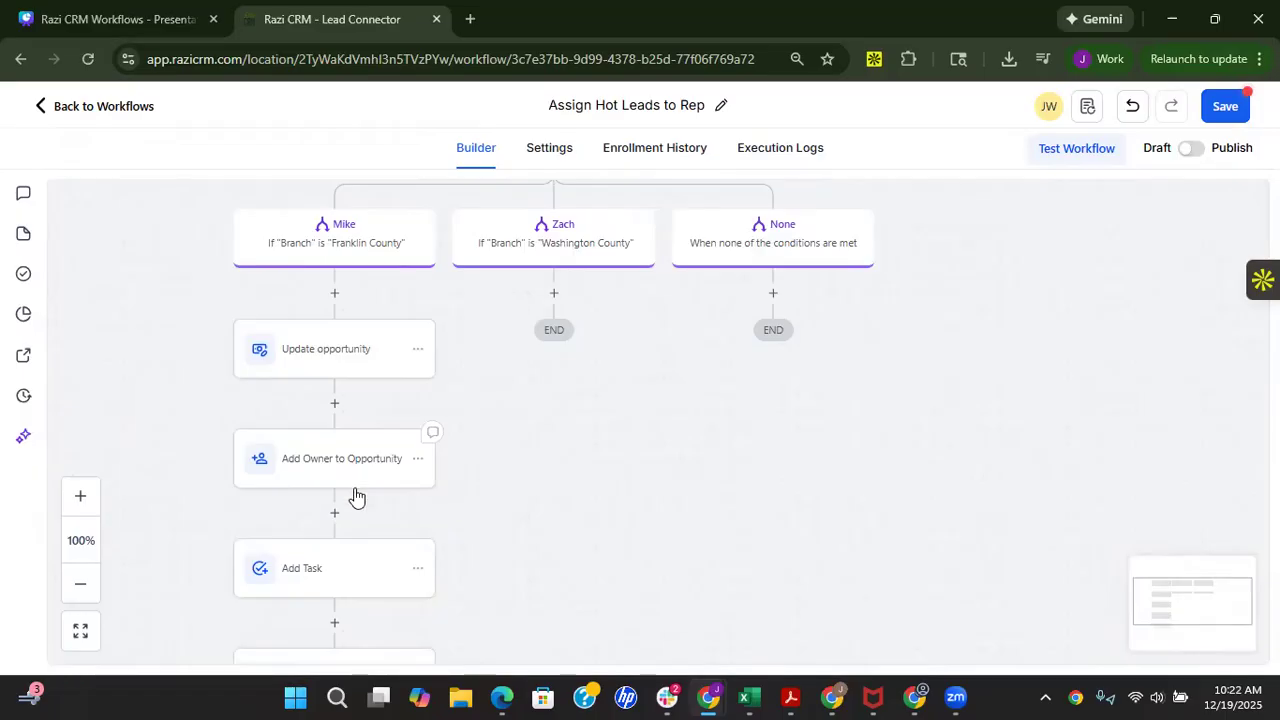
scroll(350, 480, "down", 1)
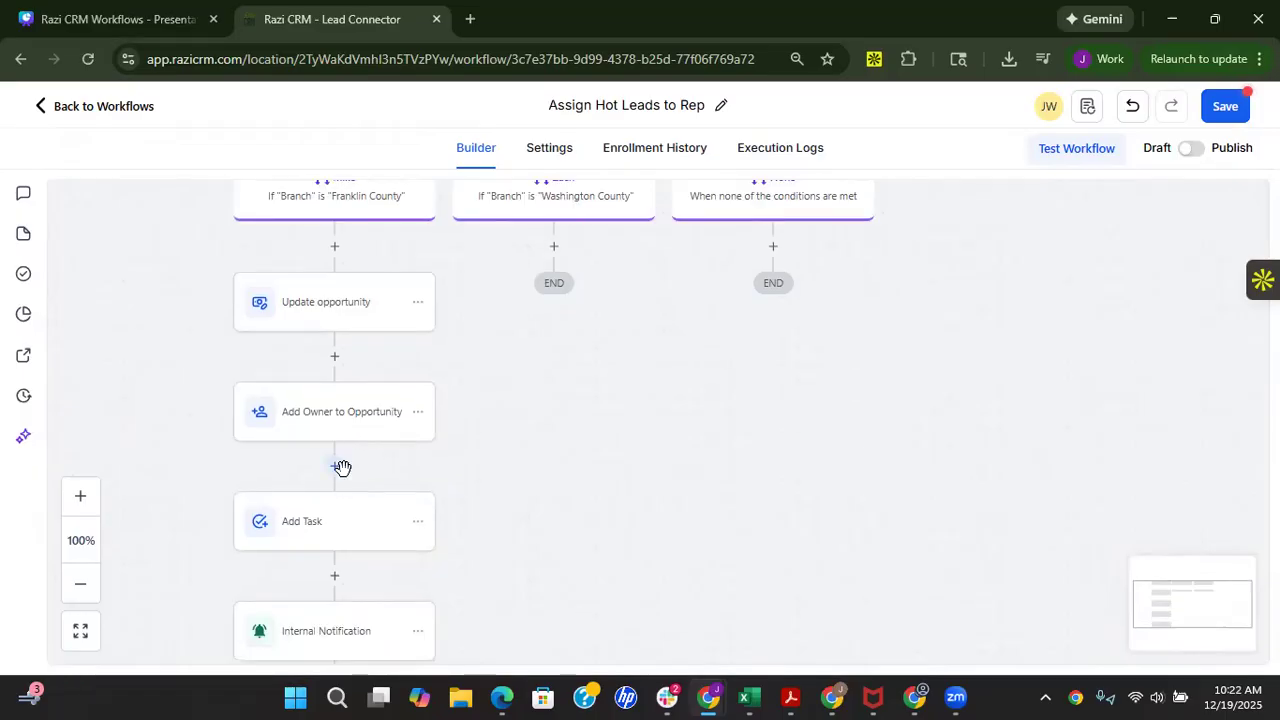
scroll(366, 517, "down", 1)
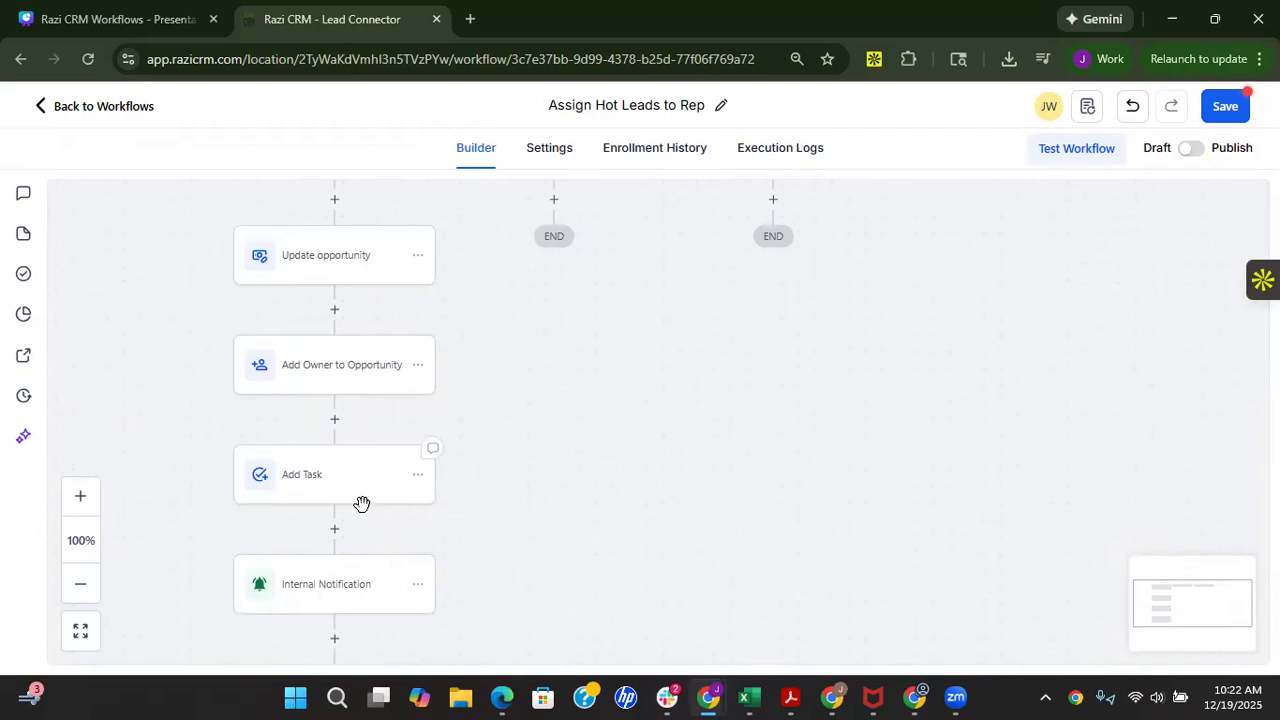
scroll(362, 515, "down", 1)
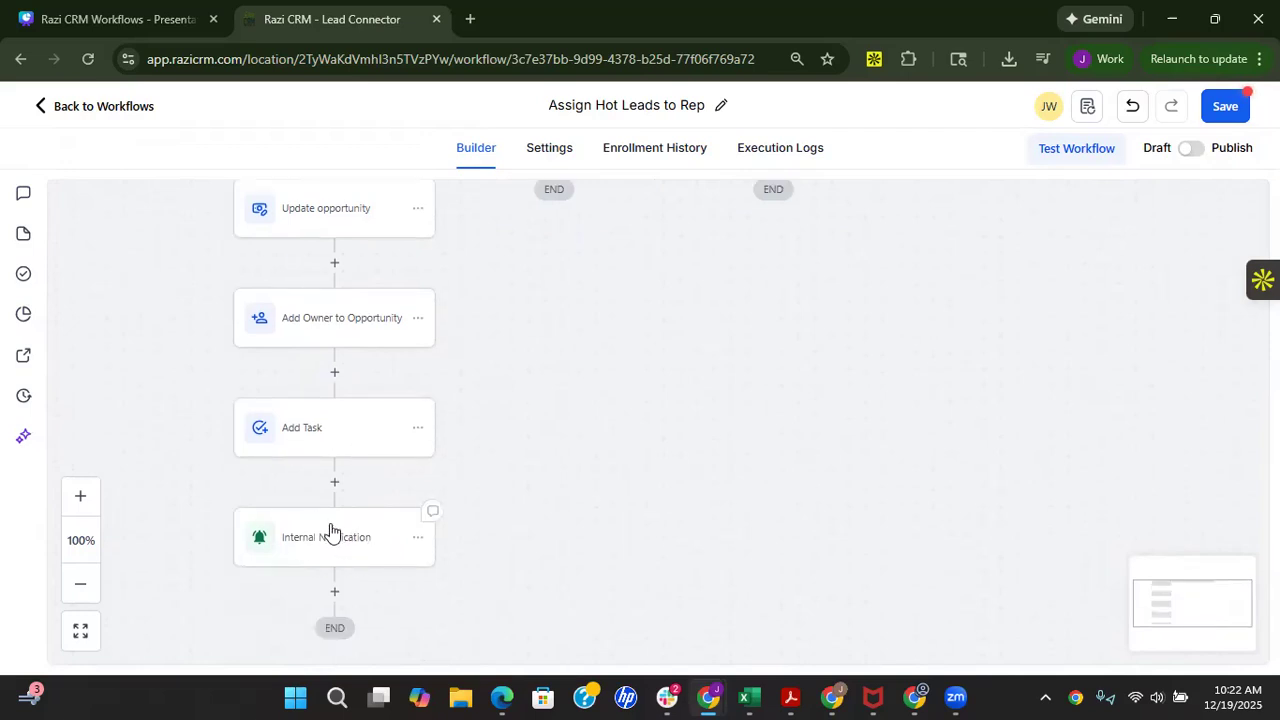
Step: Copy all actions from Update opportunity onward in the Franklin County branch and paste them into the Washington County branch
scroll(490, 545, "up", 5)
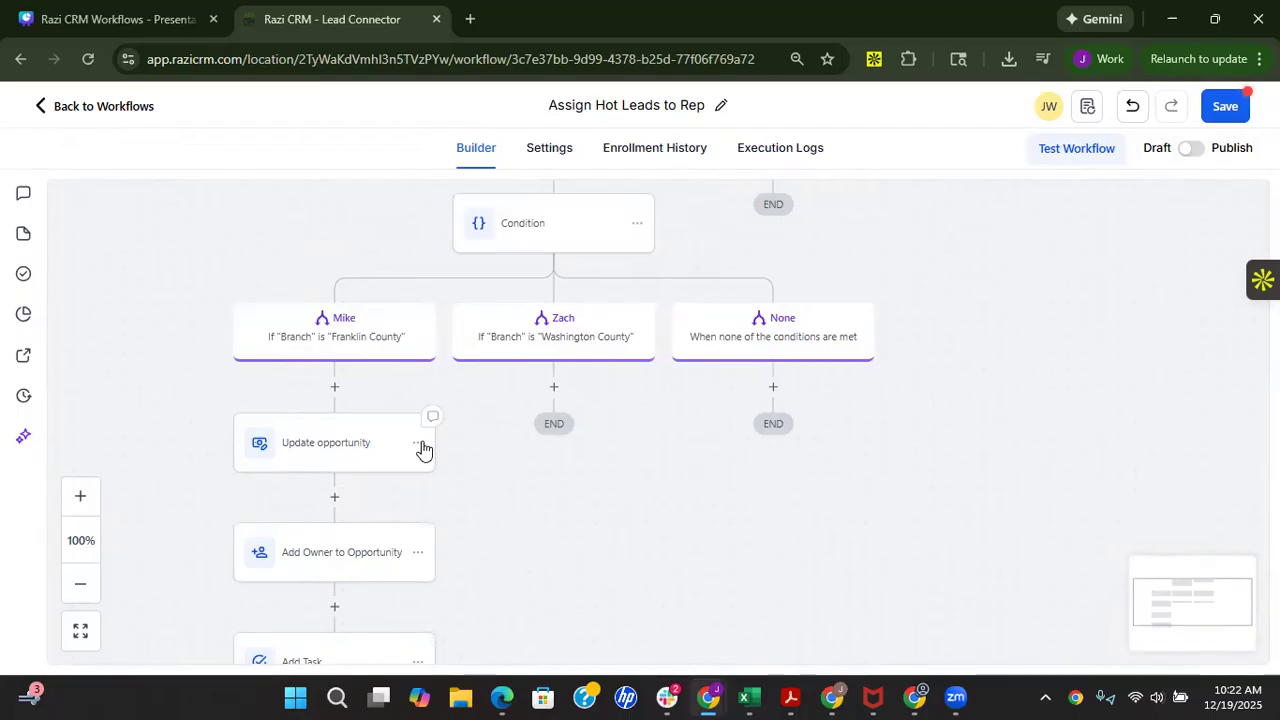
left_click(418, 443)
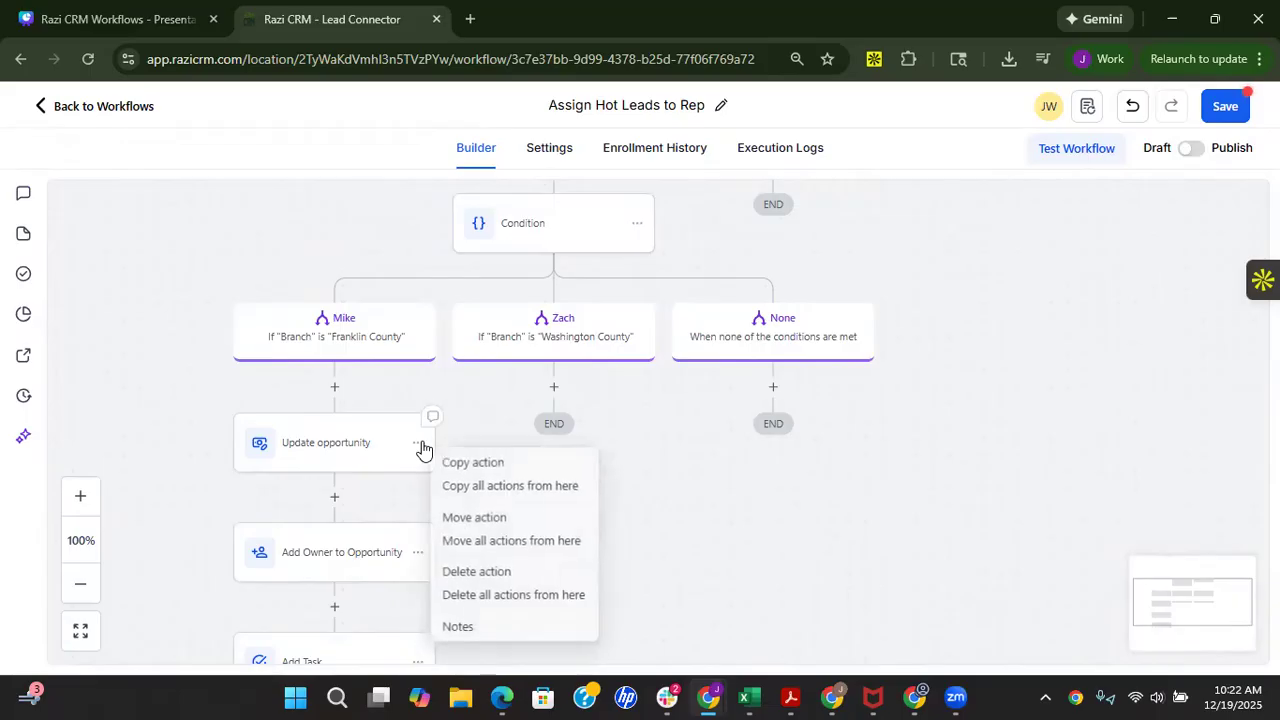
left_click(468, 490)
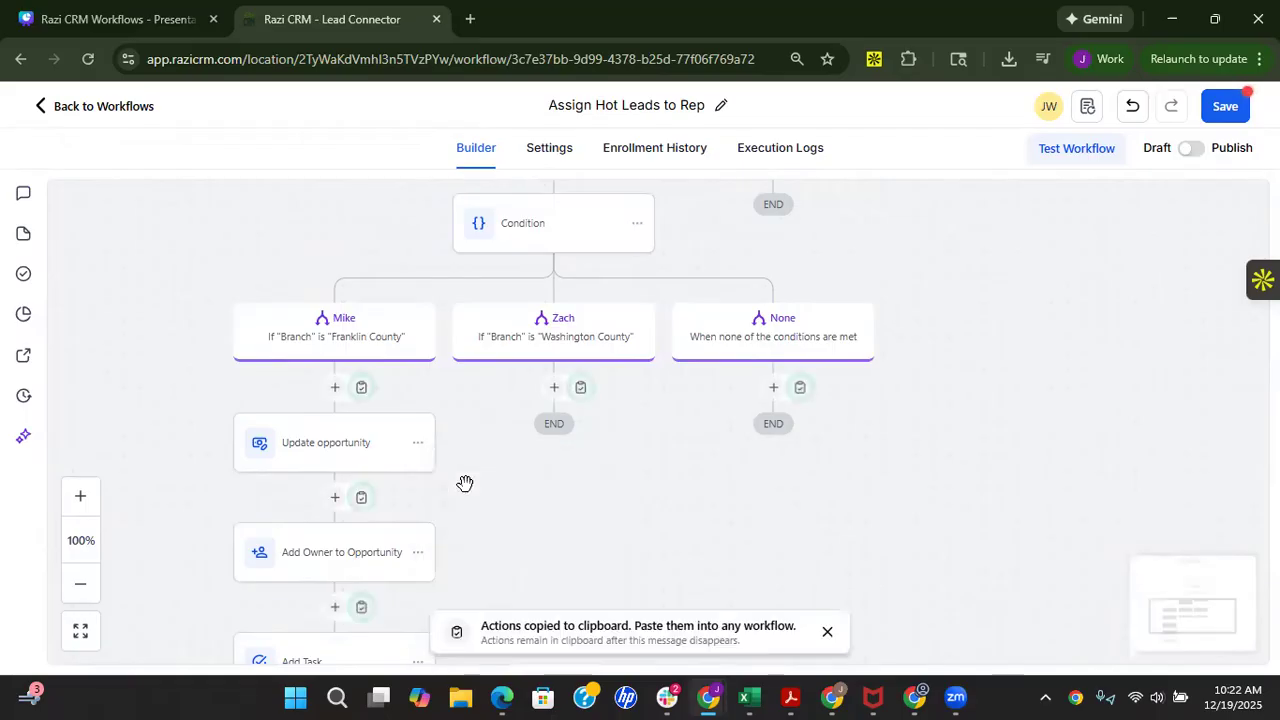
left_click(581, 388)
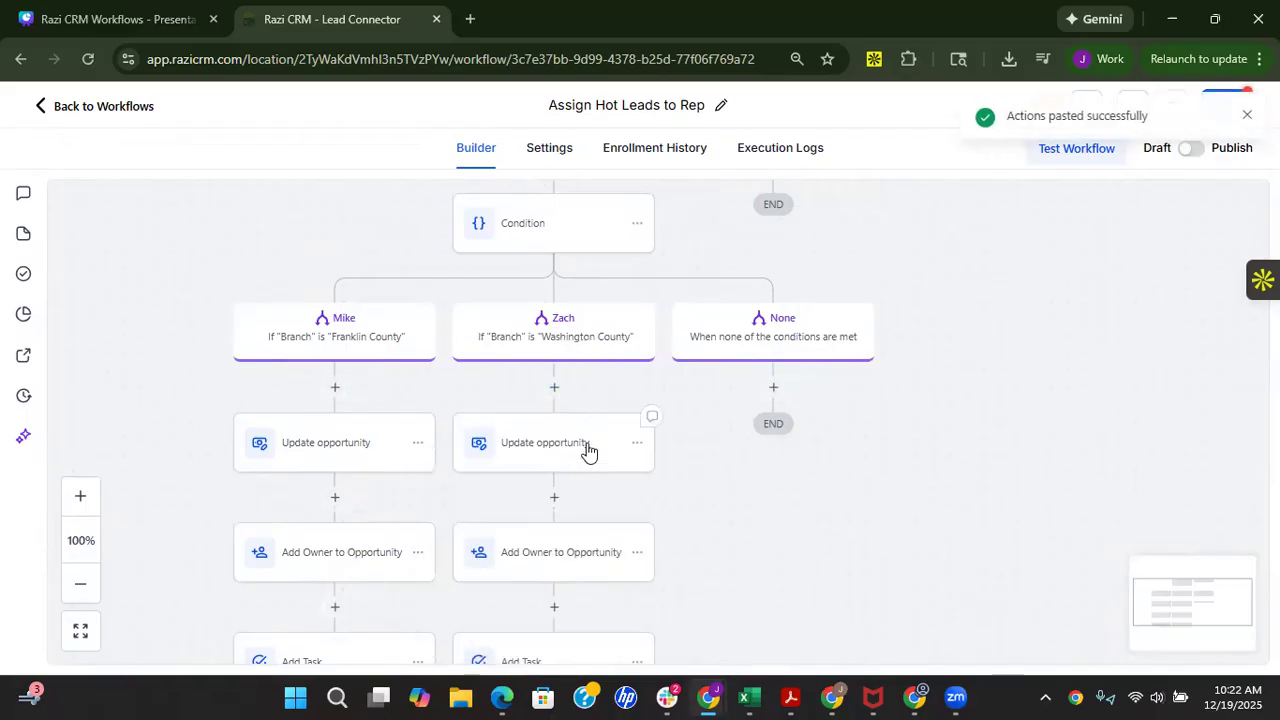
Step: Set the pipeline in the Washington County branch's Update opportunity action to that county rep's pipeline and save it
left_click(588, 452)
scroll(966, 409, "down", 4)
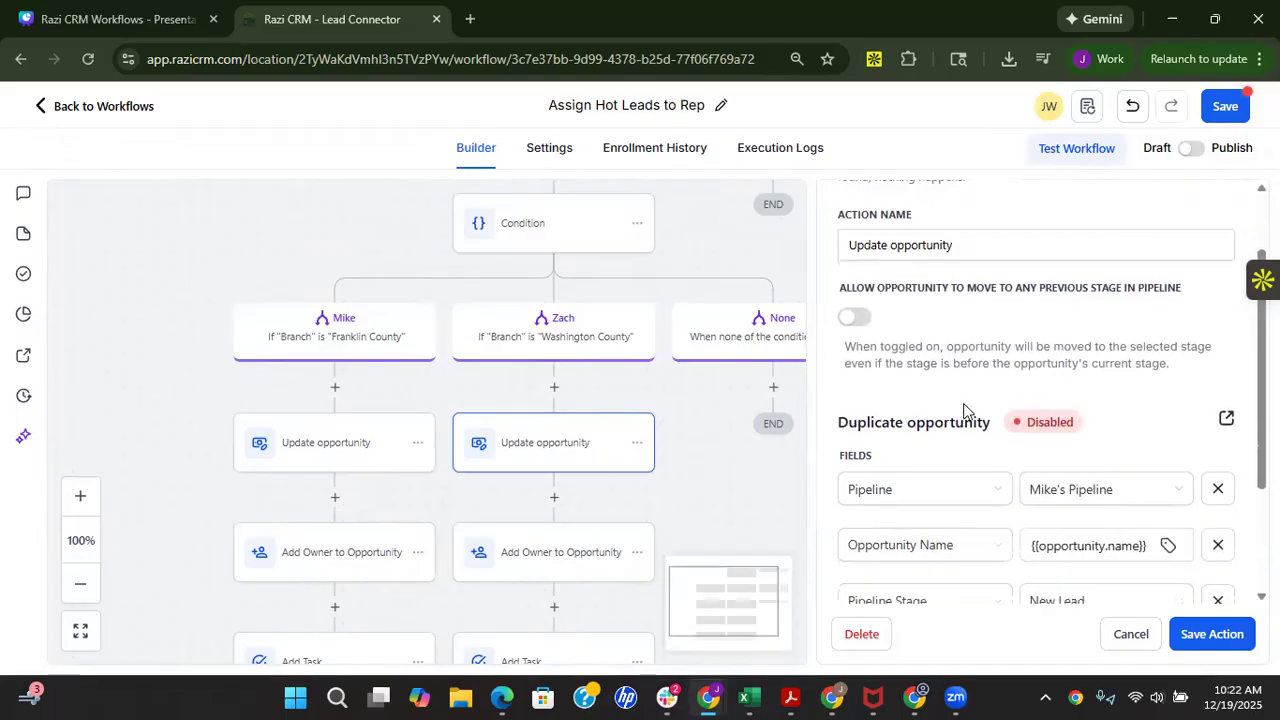
left_click(1150, 321)
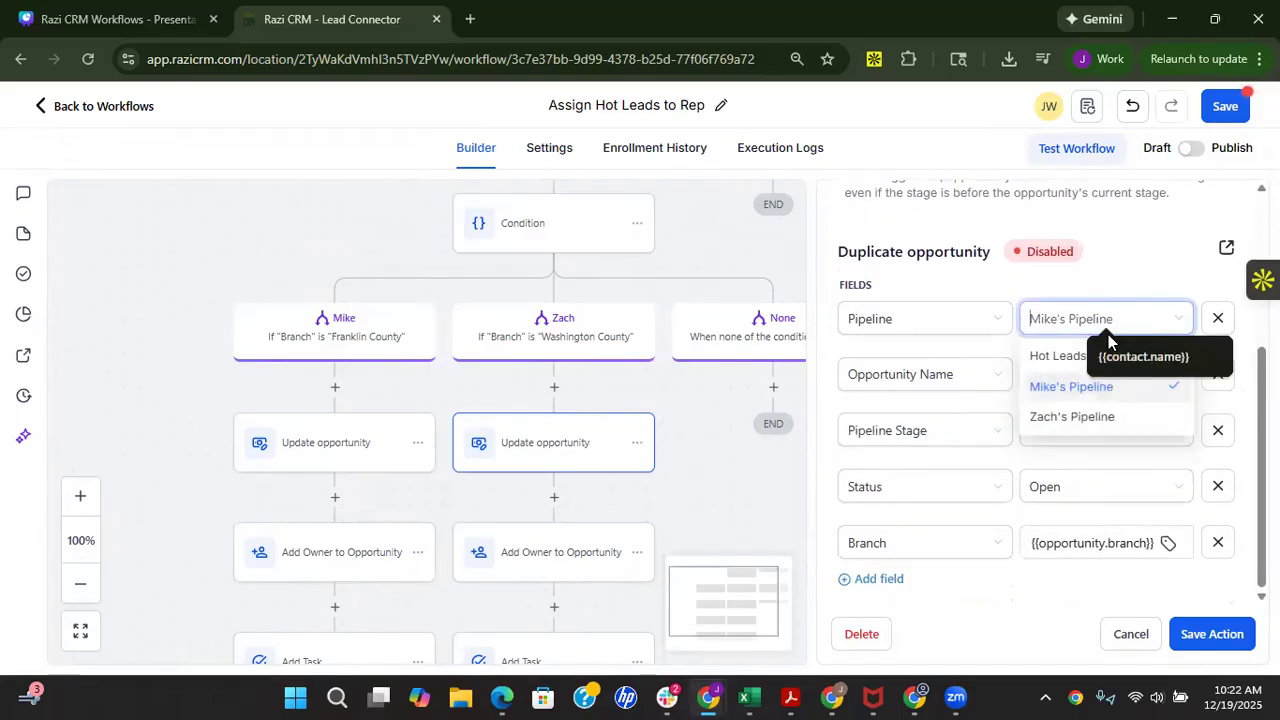
left_click(1081, 417)
left_click(1197, 627)
Step: Set the user in the Washington County branch's Add Owner to Opportunity action to that county's rep and save it
scroll(606, 480, "down", 1)
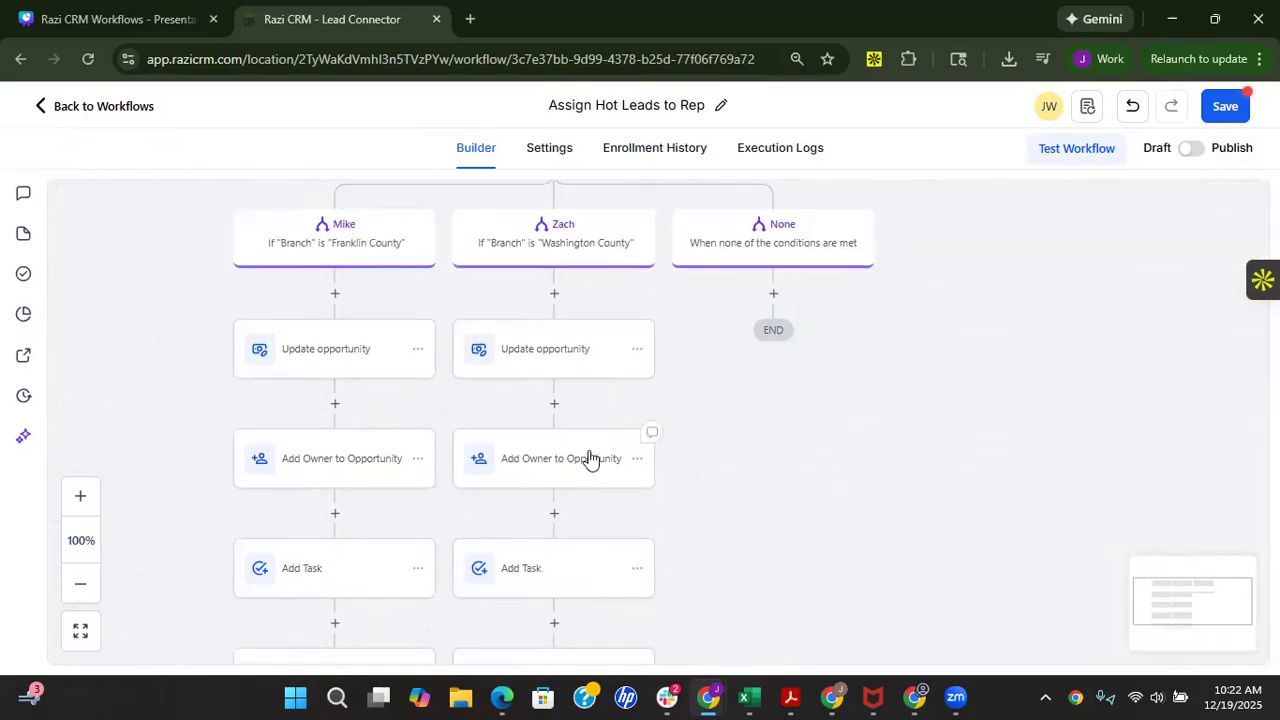
left_click(587, 461)
left_click(947, 418)
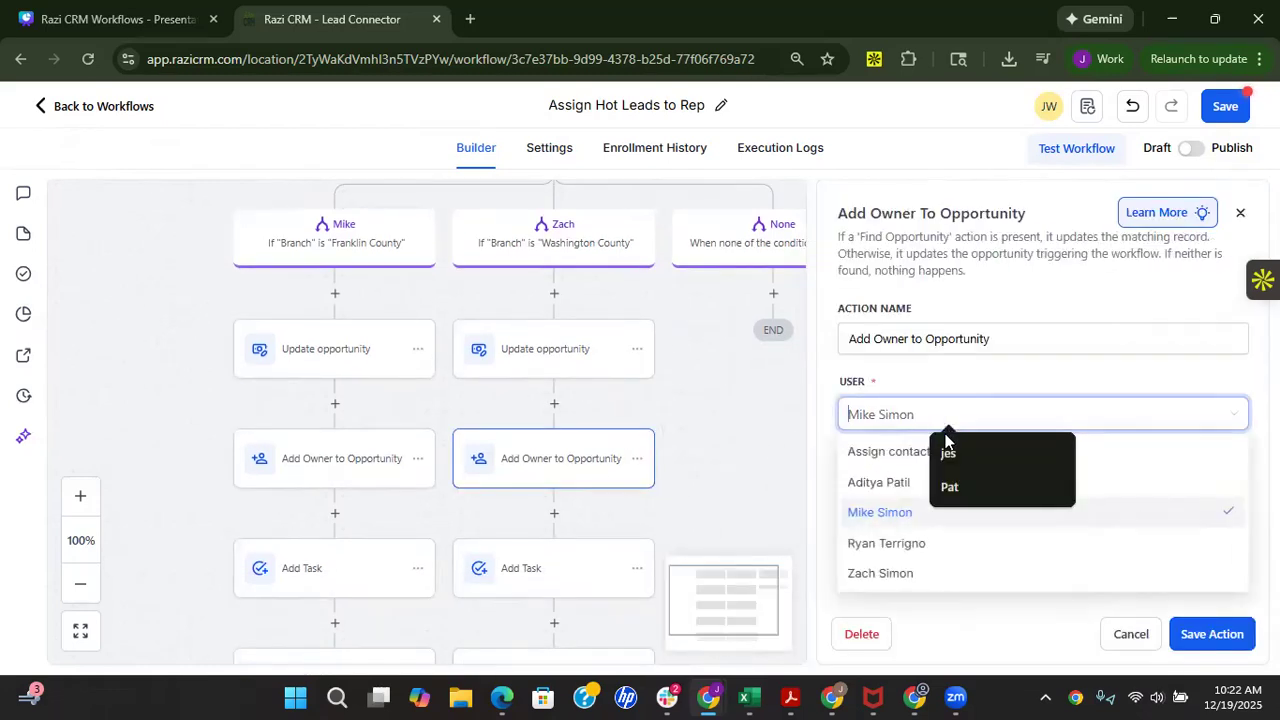
left_click(905, 572)
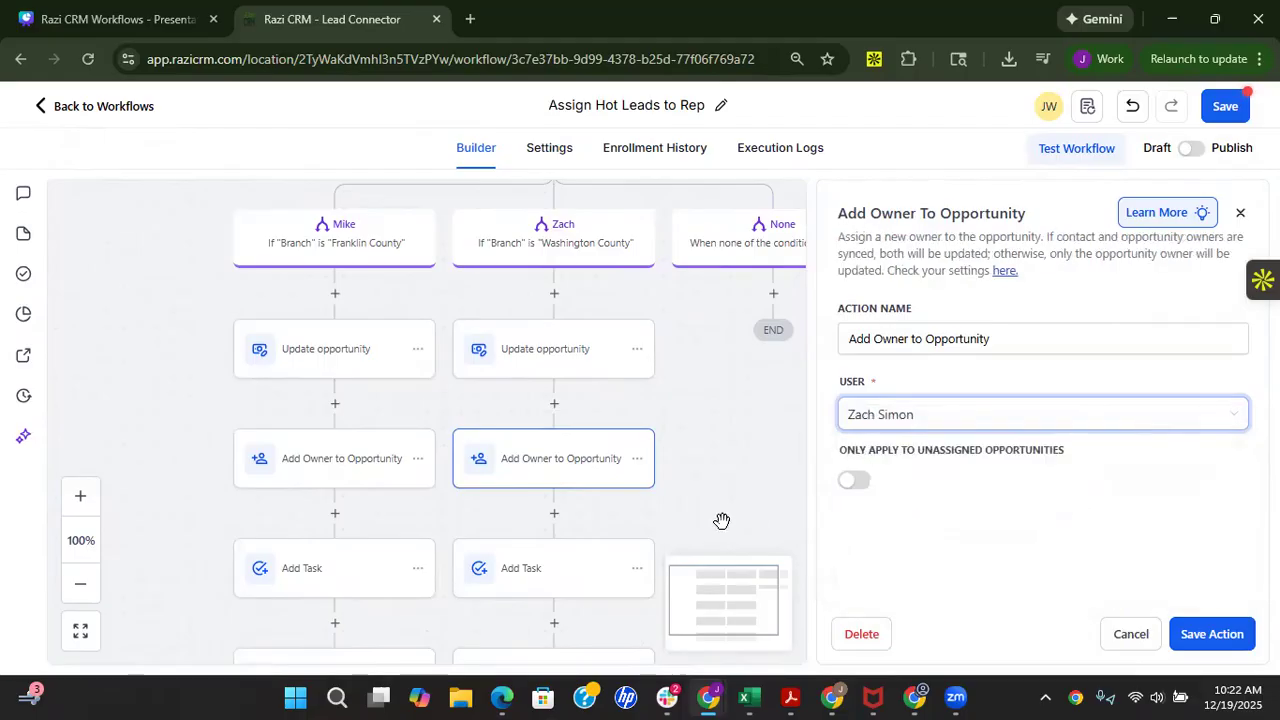
scroll(650, 500, "down", 1)
left_click(1196, 634)
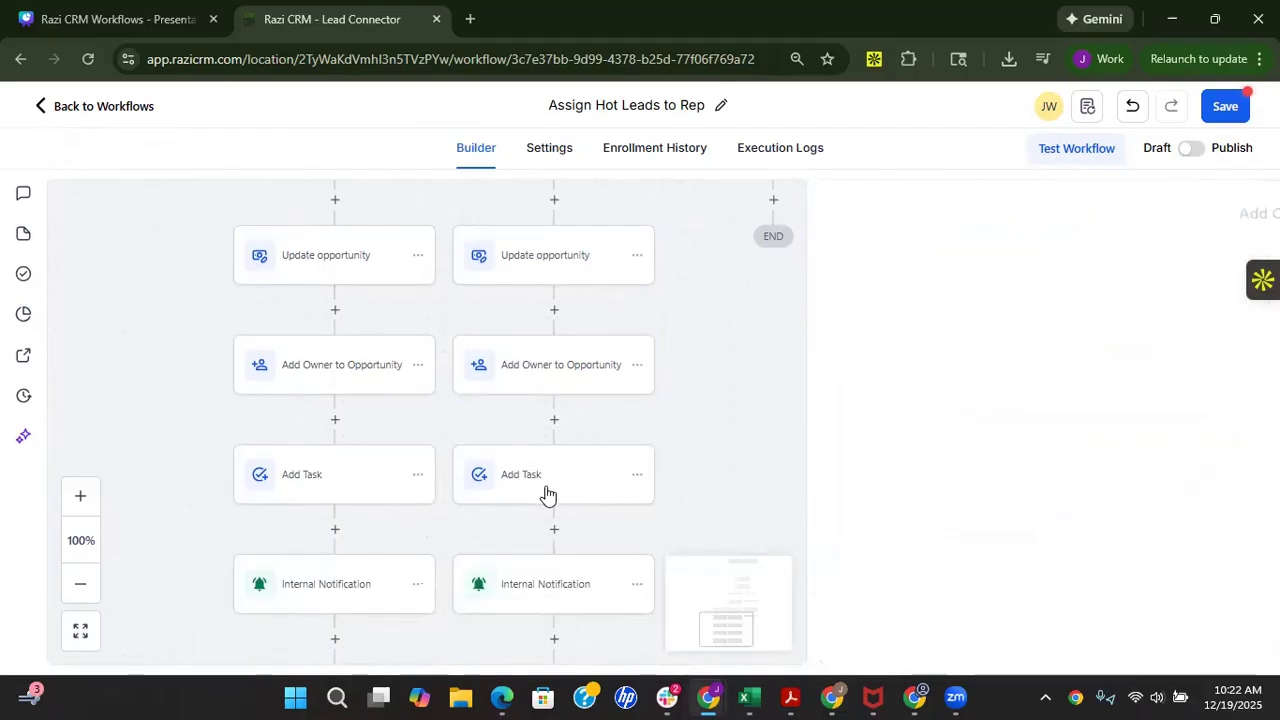
Step: Assign the call task in the Washington County branch's Add Task action to that county's rep and save it
left_click(548, 487)
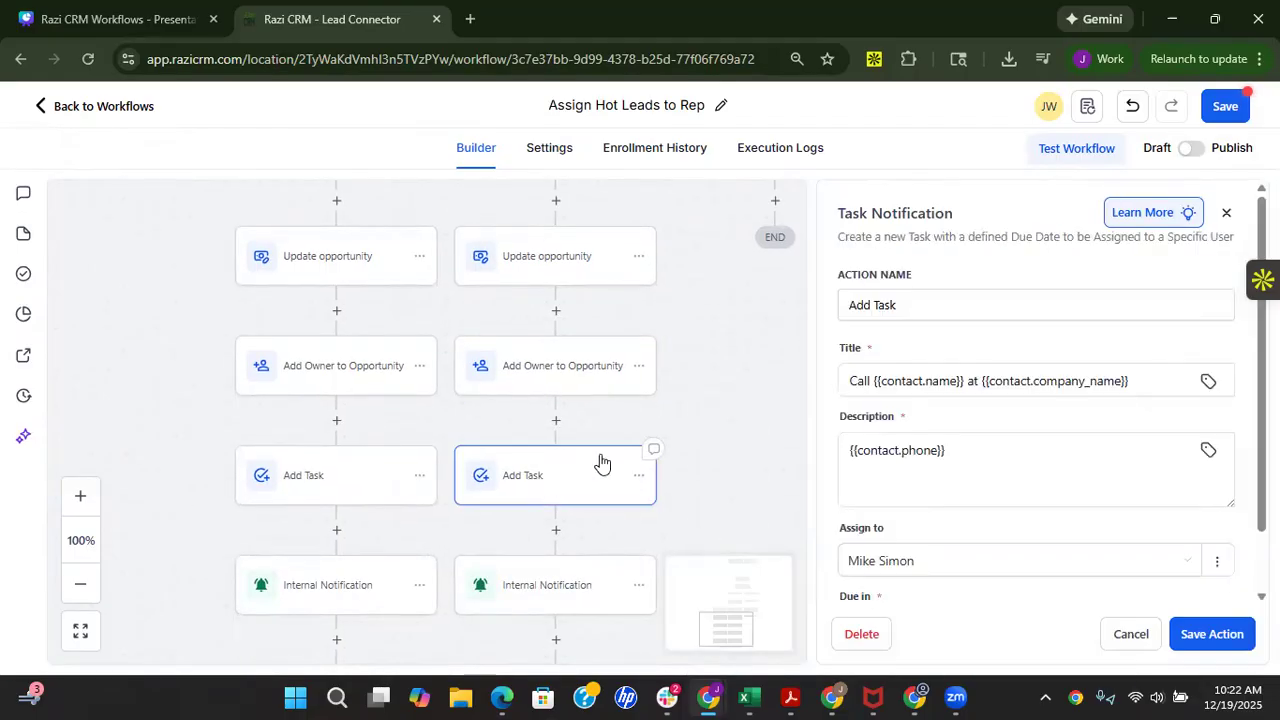
scroll(935, 345, "down", 1)
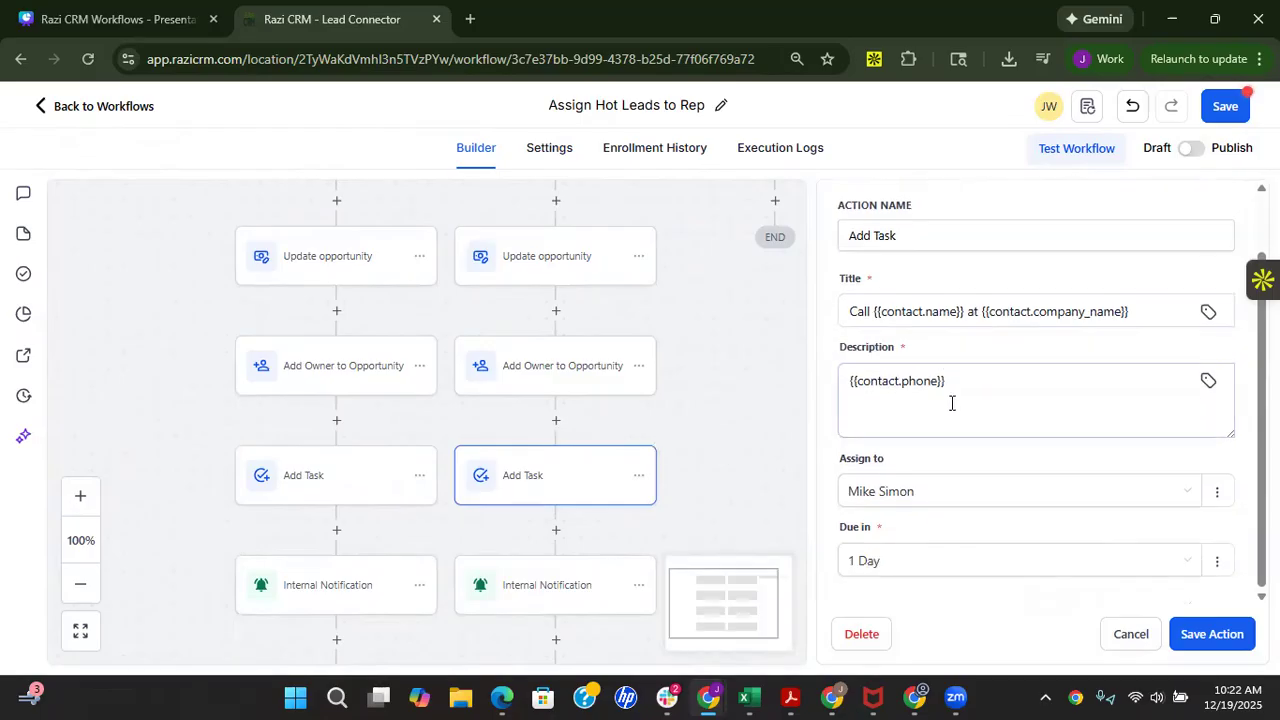
left_click(963, 500)
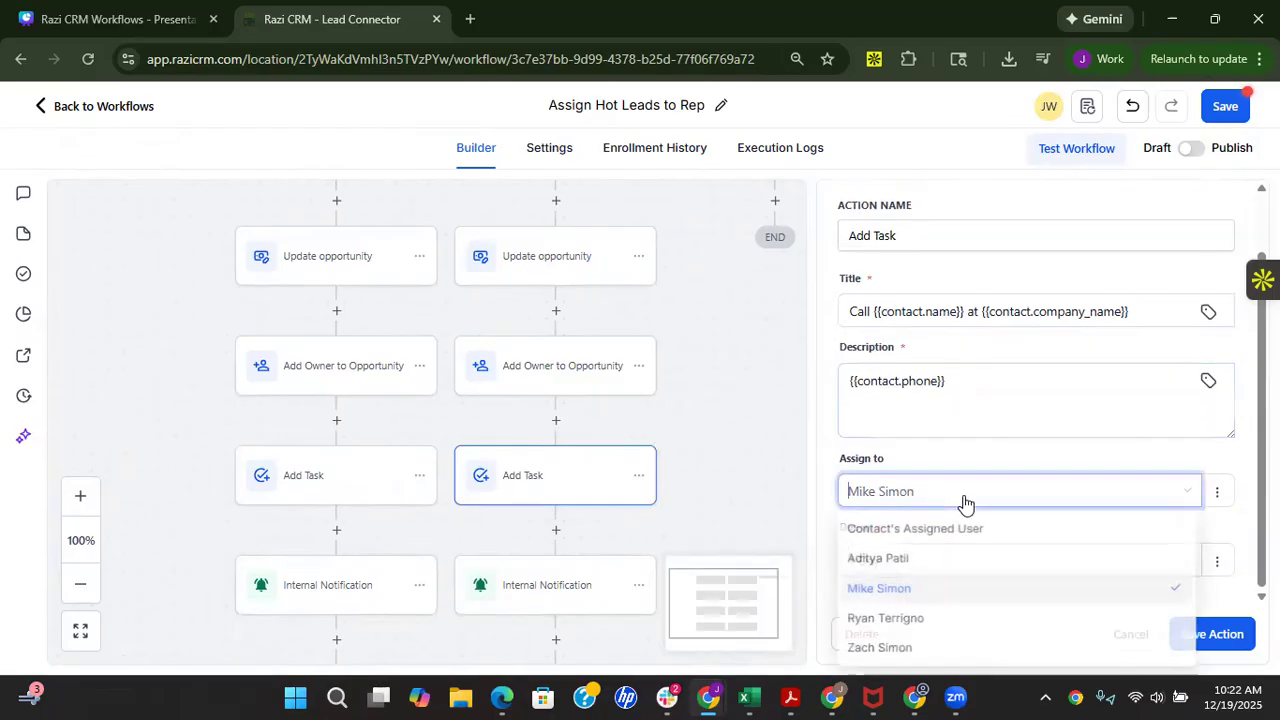
left_click(937, 651)
left_click(610, 592)
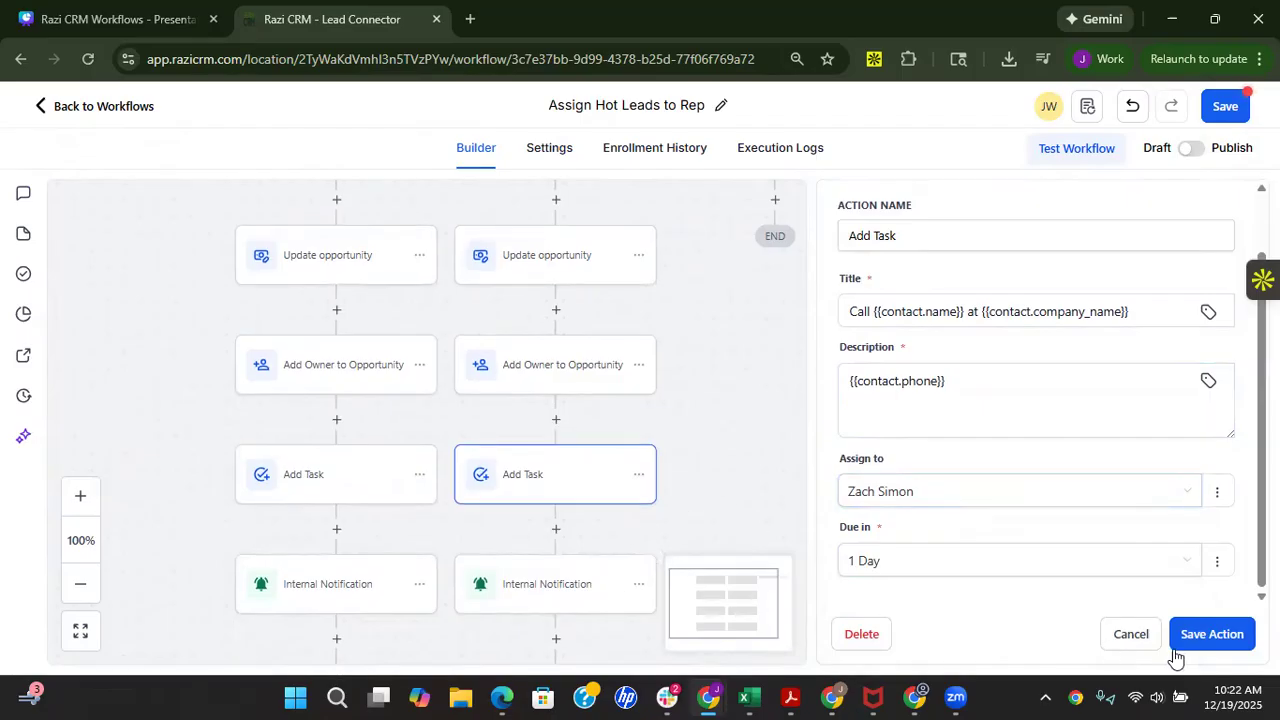
left_click(1188, 645)
Step: Review the email settings of the Washington County branch's Internal Notification and save the action
left_click(586, 604)
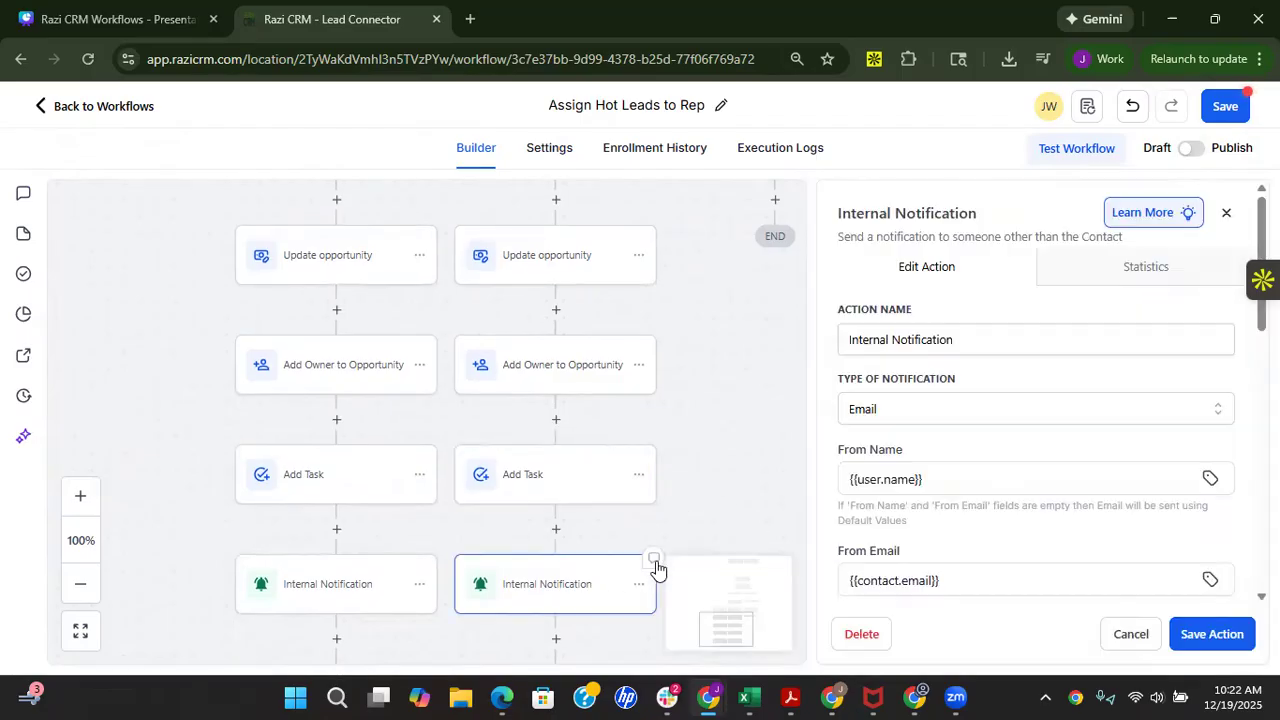
scroll(971, 426, "down", 3)
scroll(955, 322, "up", 1)
left_click(934, 292)
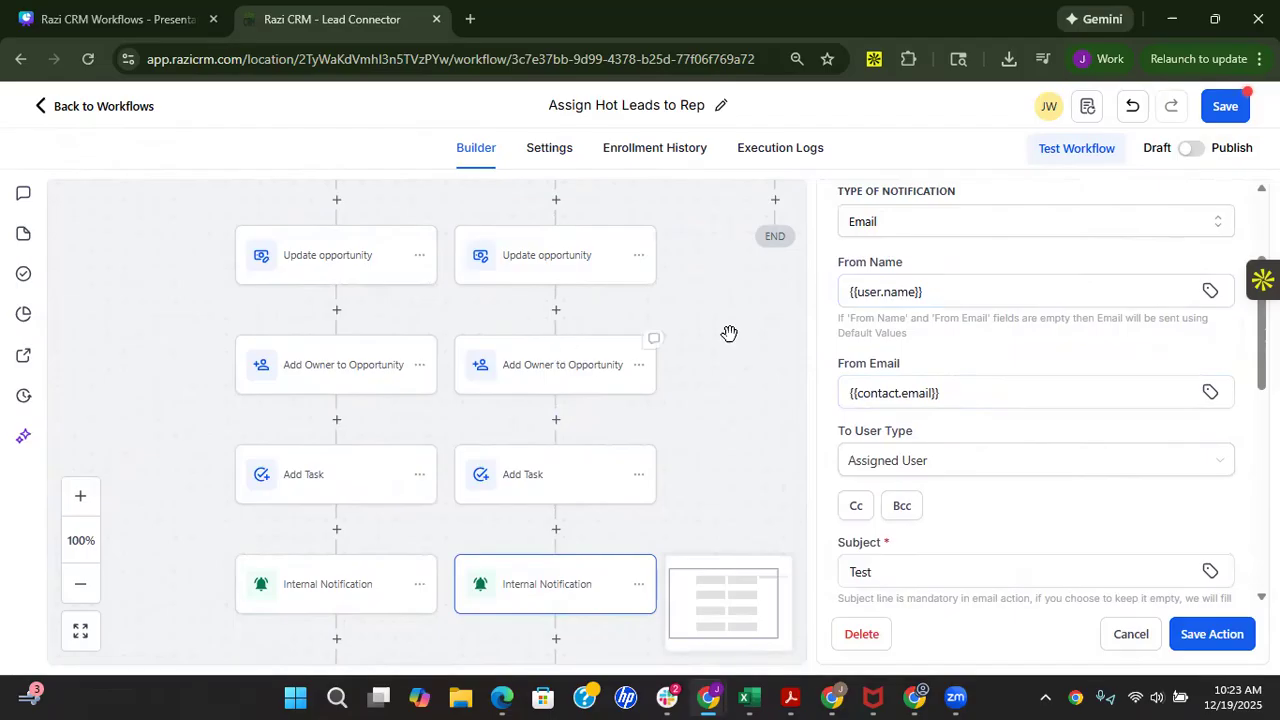
scroll(984, 482, "down", 2)
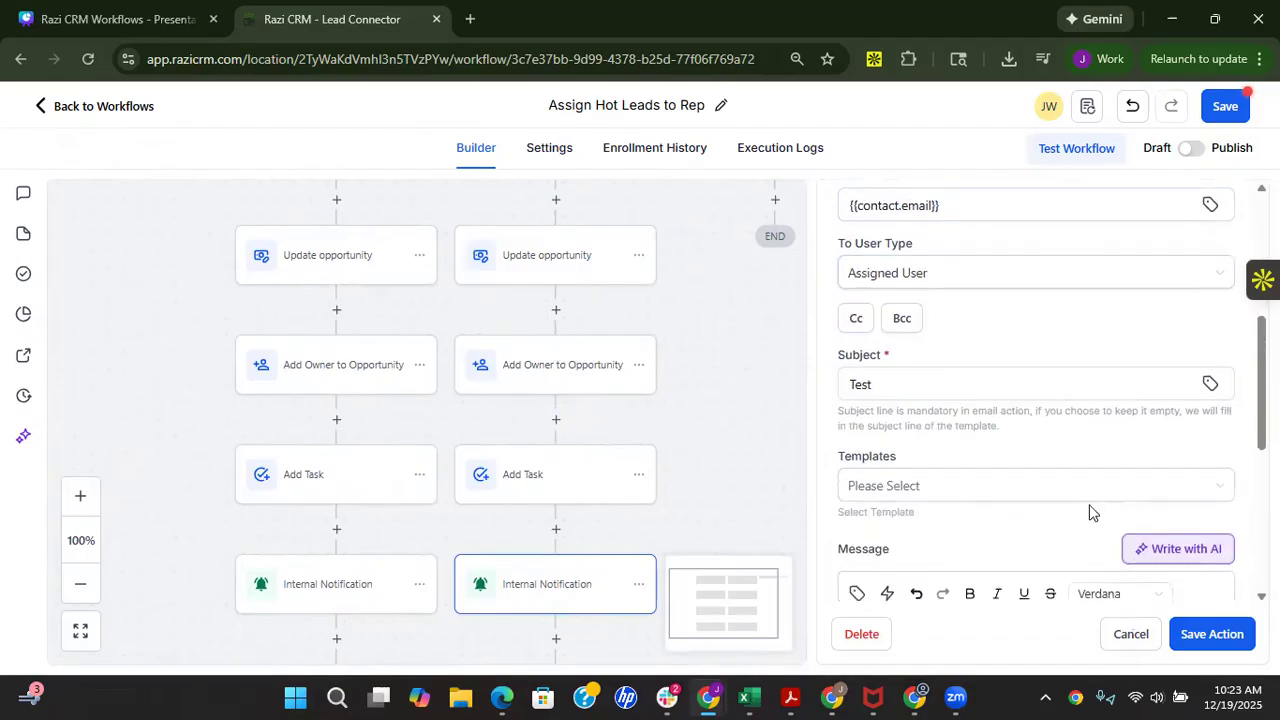
left_click(1210, 634)
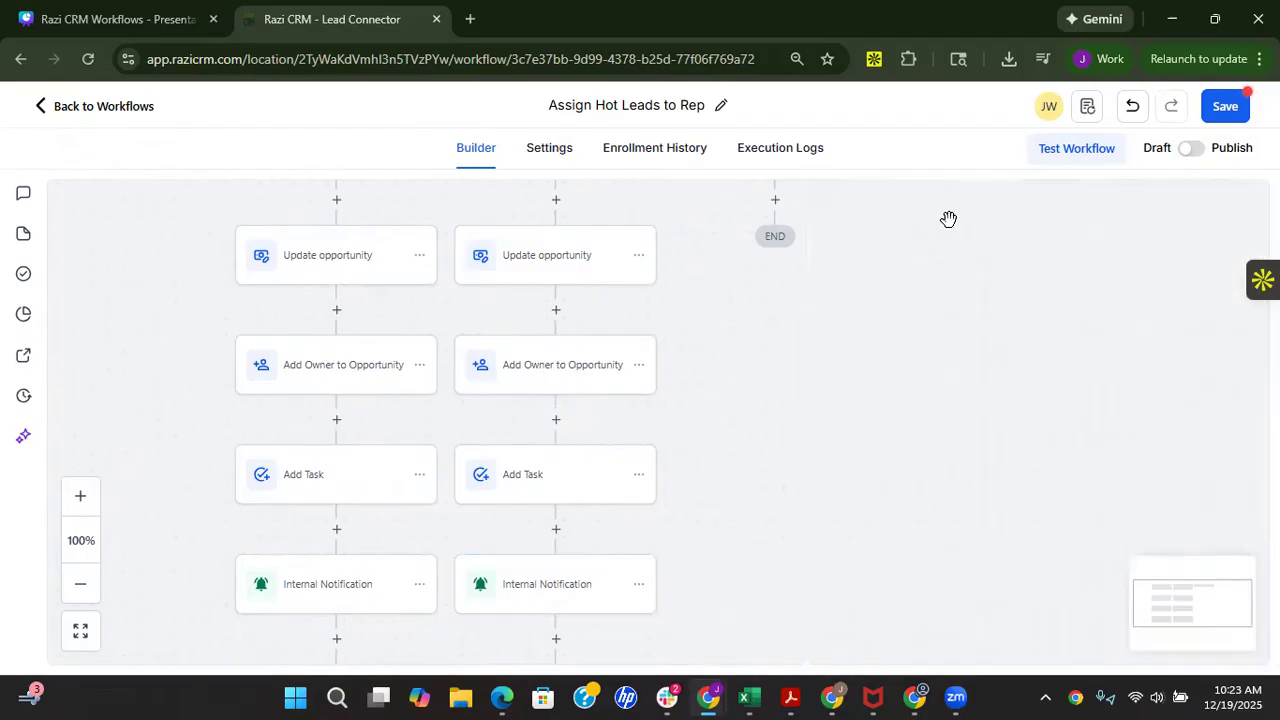
Step: Save the Assign Hot Leads to Rep workflow, switch it from draft to published and save again
left_click(1227, 110)
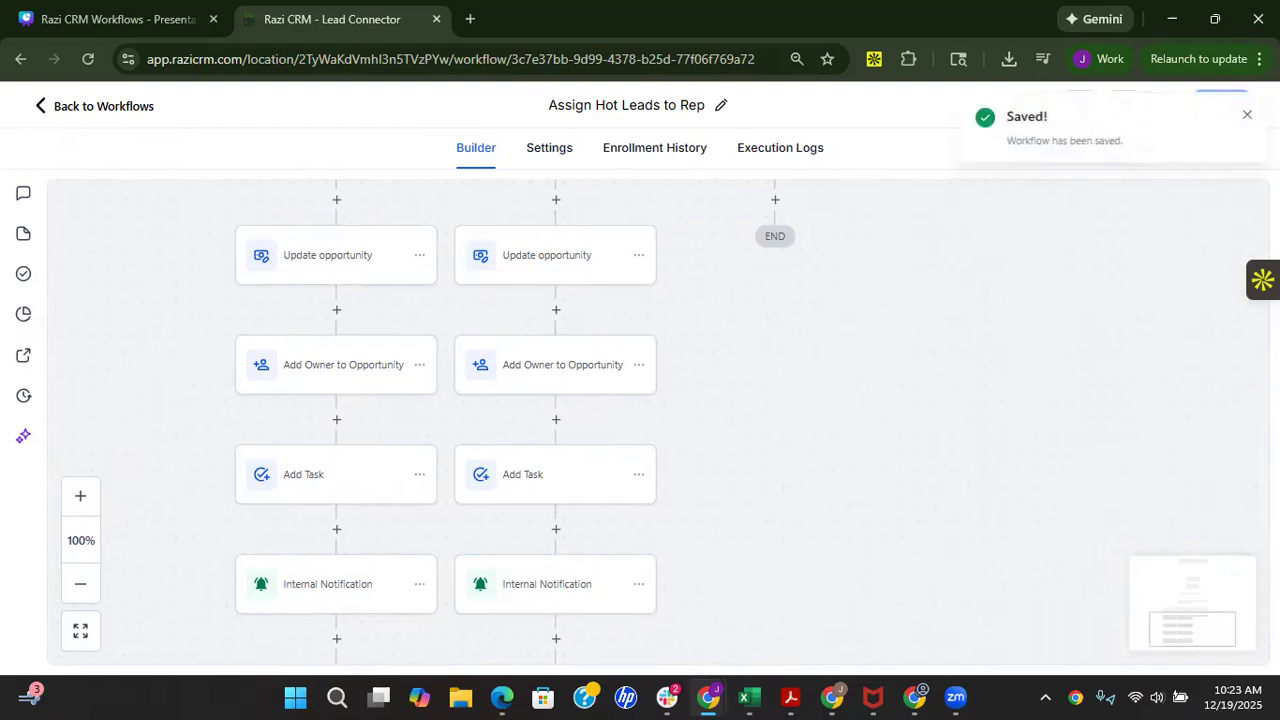
left_click(1191, 150)
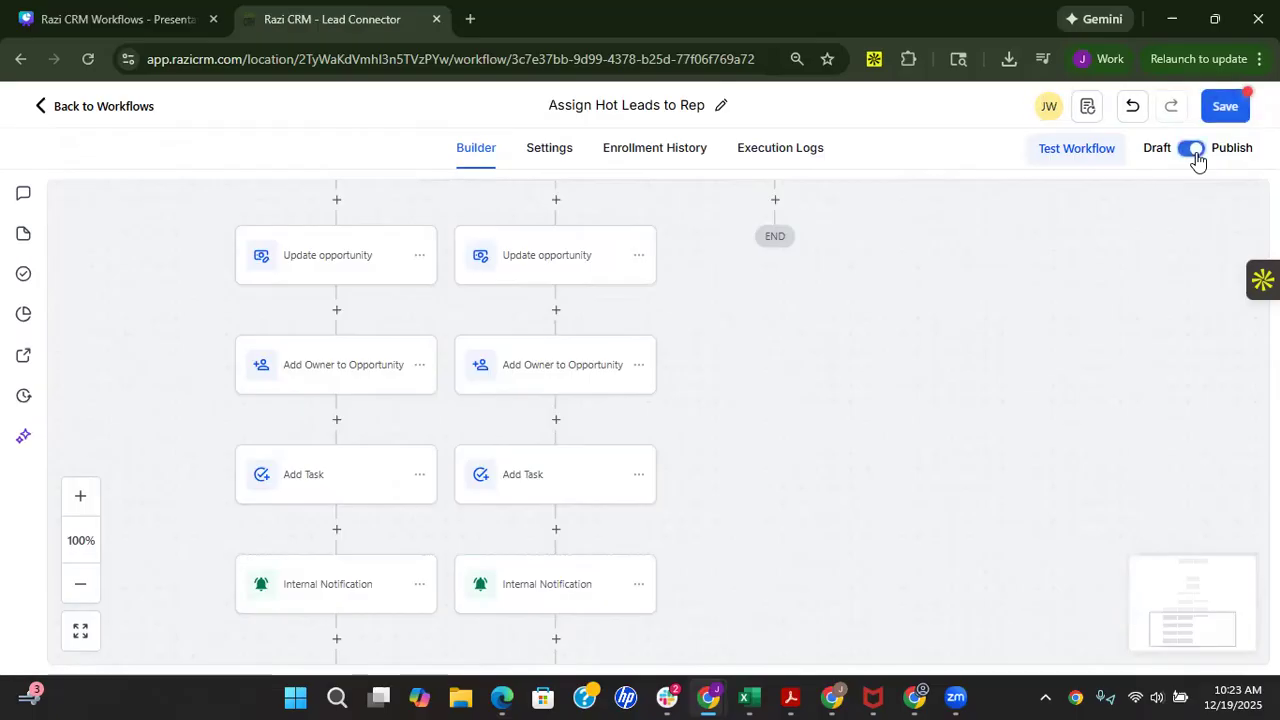
left_click(1226, 116)
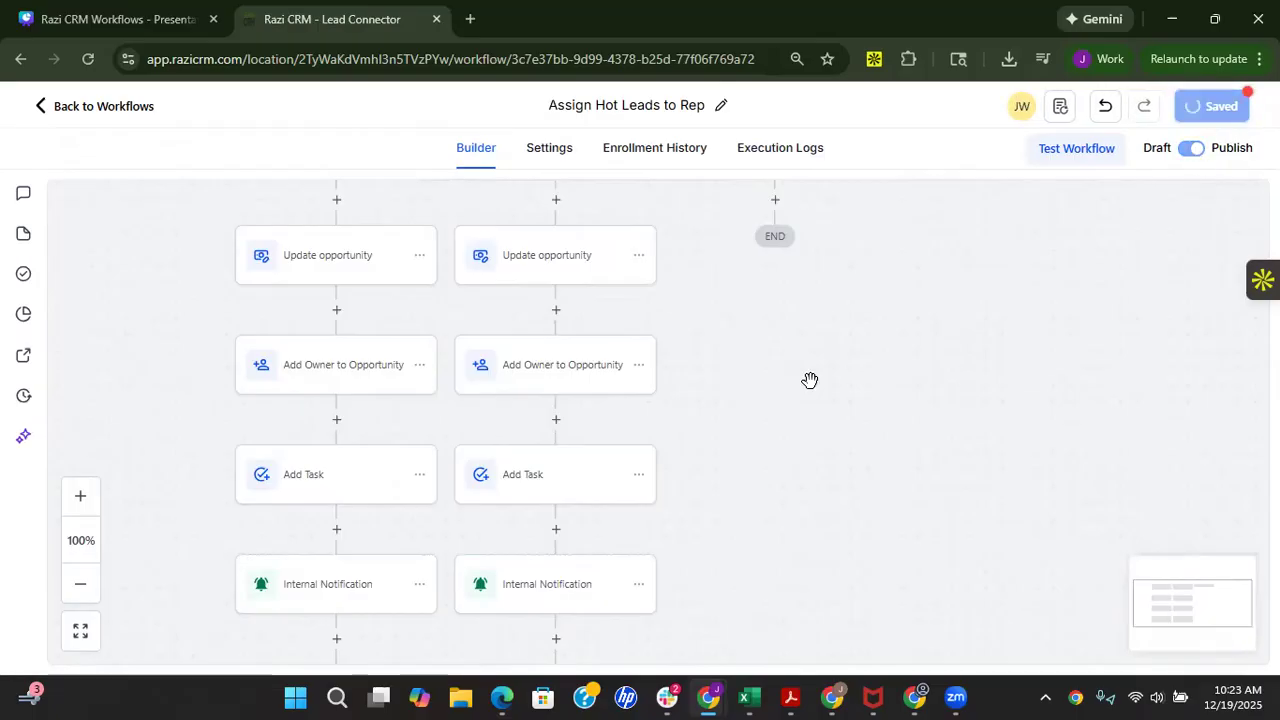
Step: Start a new opportunity in the Hot Leads pipeline and choose the test contact as its primary contact
left_click(103, 106)
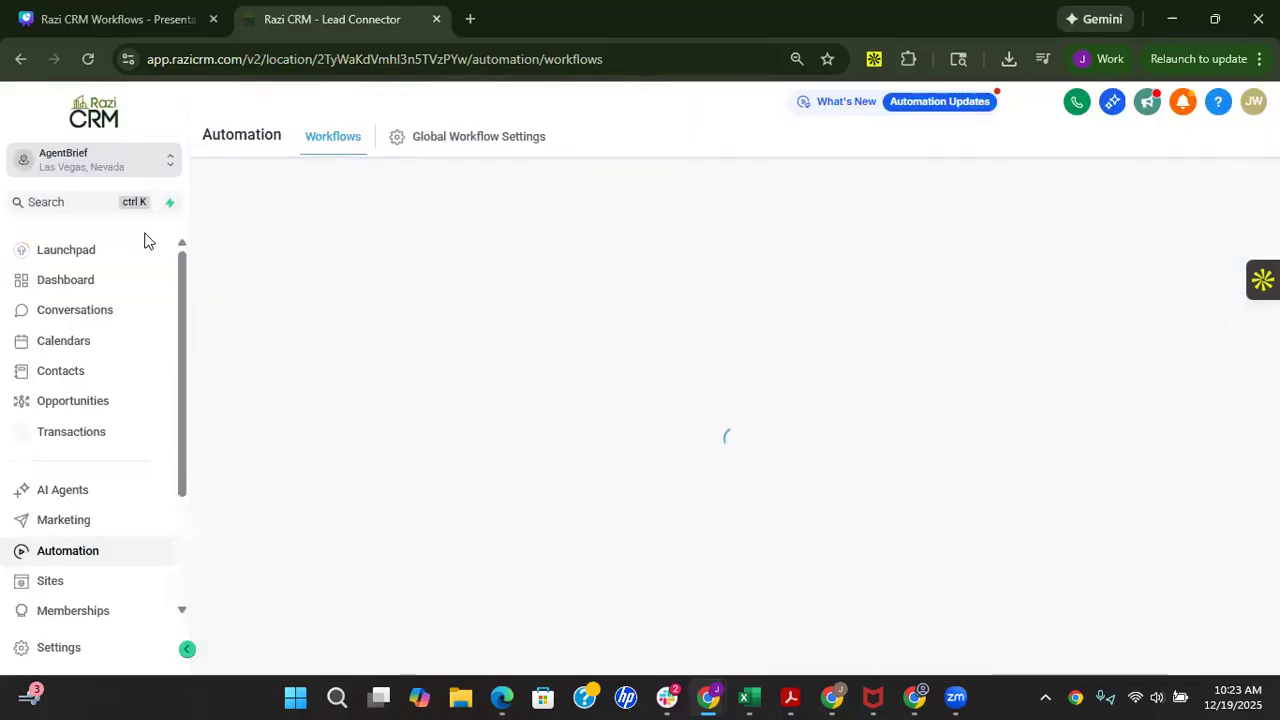
left_click(104, 404)
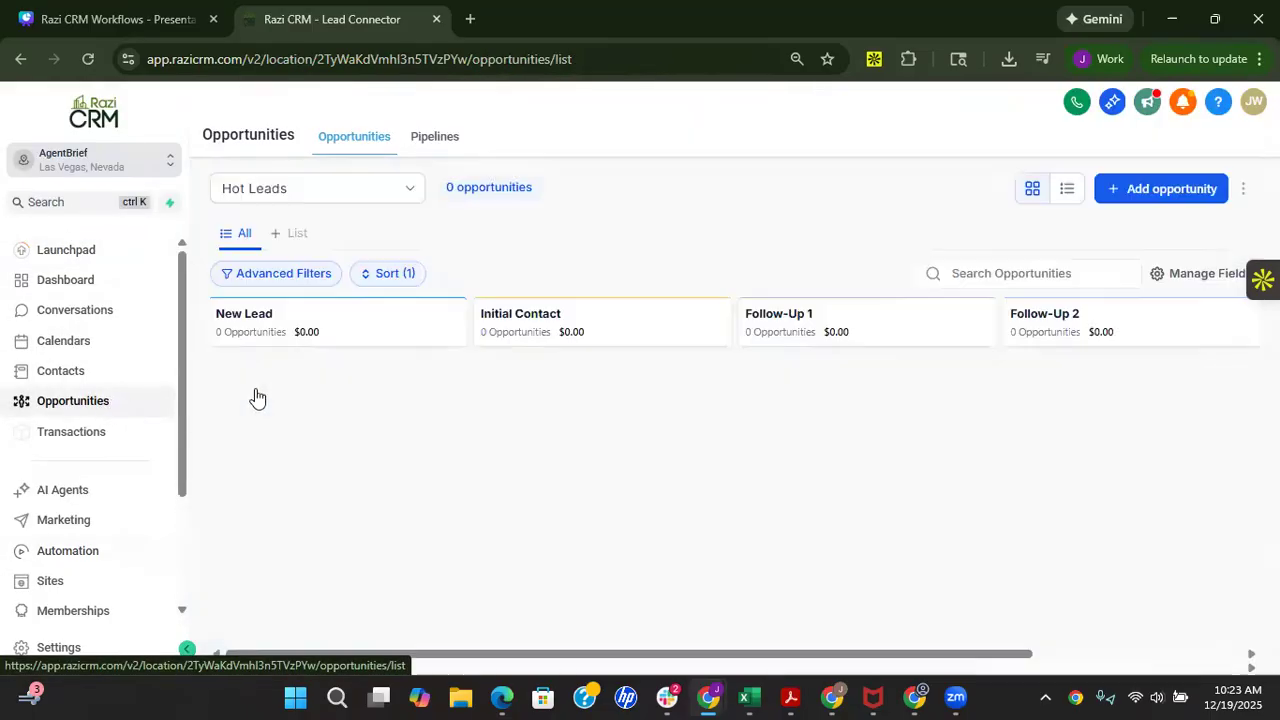
left_click(1160, 189)
left_click(556, 281)
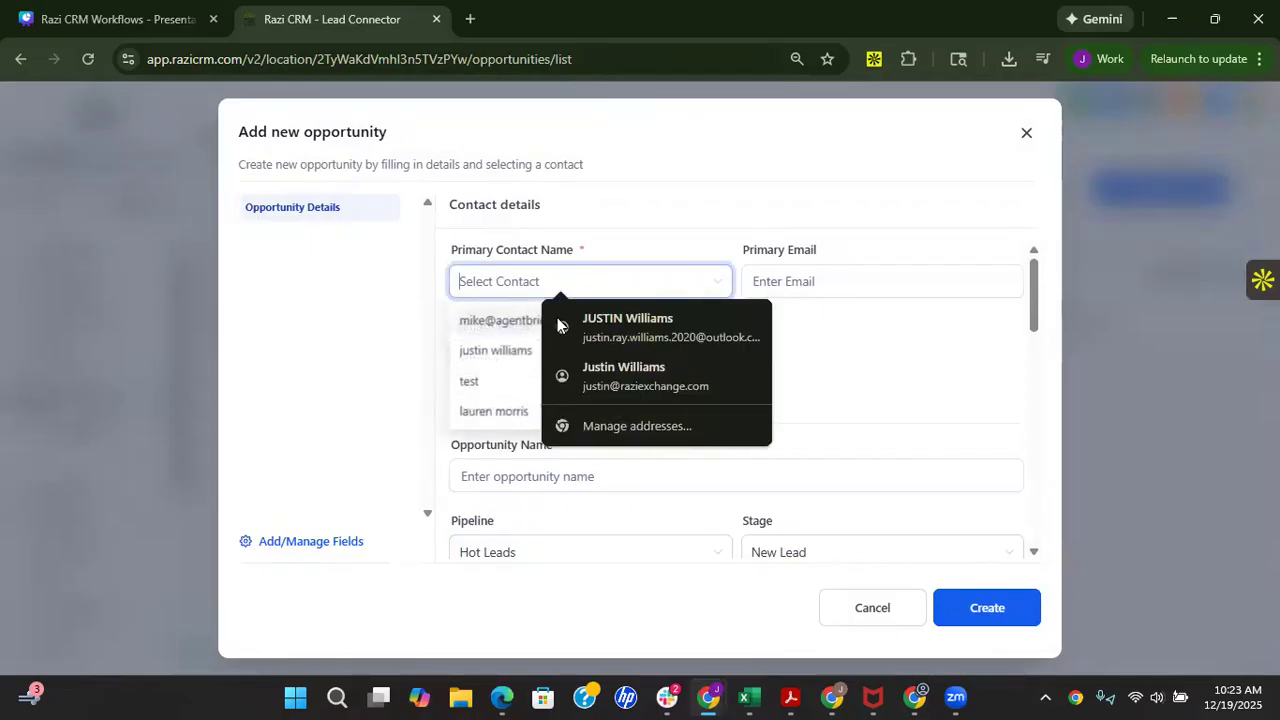
left_click(505, 360)
Step: Add the street address after the contact's name in the new opportunity's name
scroll(591, 394, "down", 1)
left_click(560, 397)
double_click(561, 397)
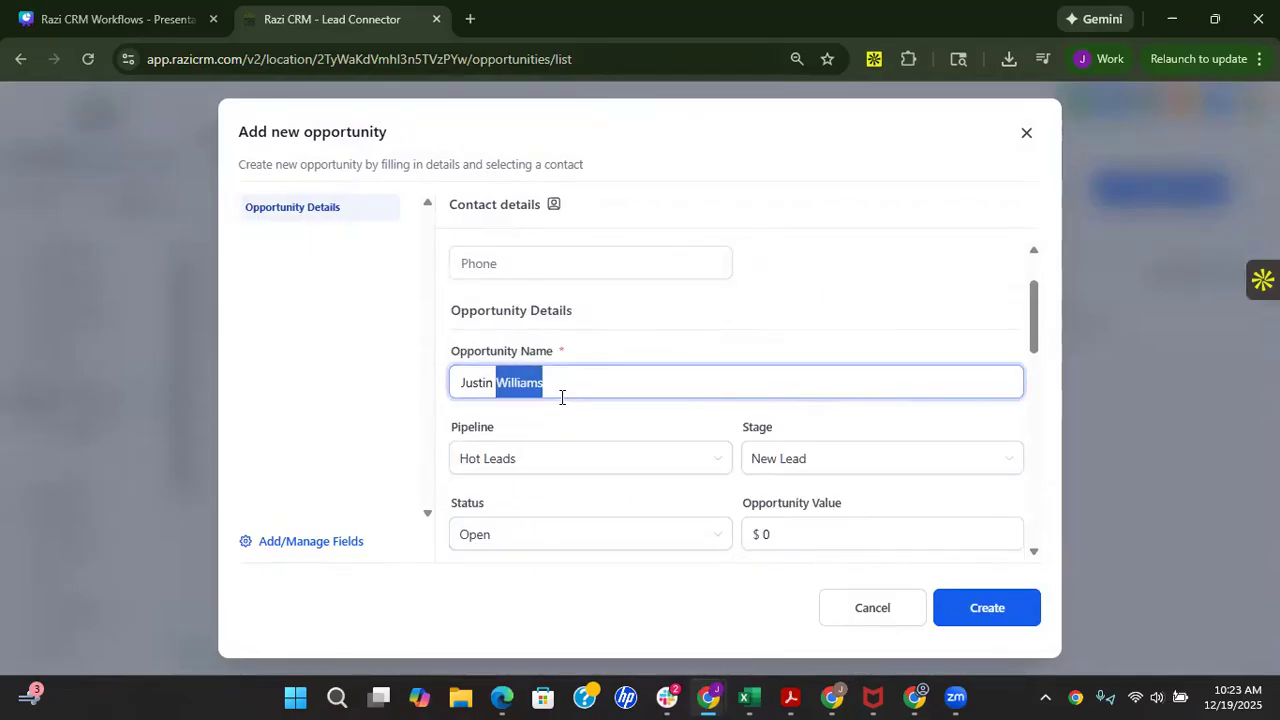
triple_click(565, 384)
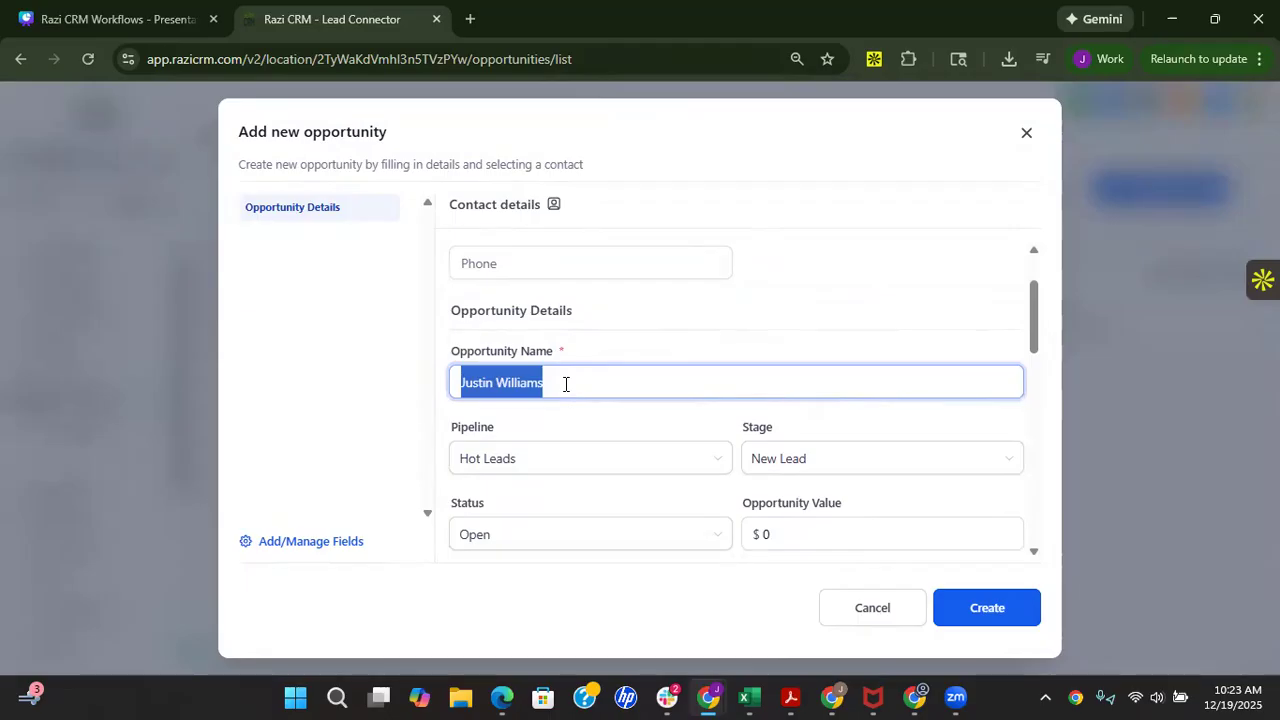
left_click(565, 384)
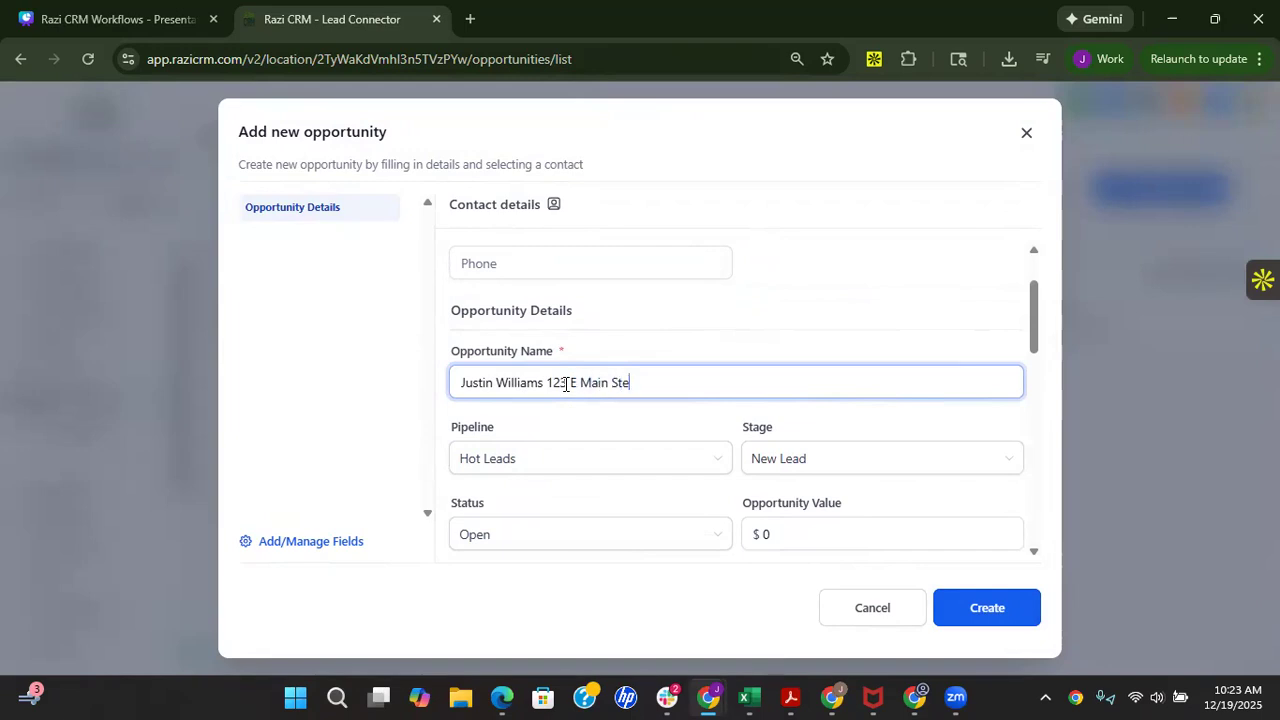
Step: Set the opportunity's Branch to Franklin County, create the opportunity and close its details
scroll(565, 384, "down", 2)
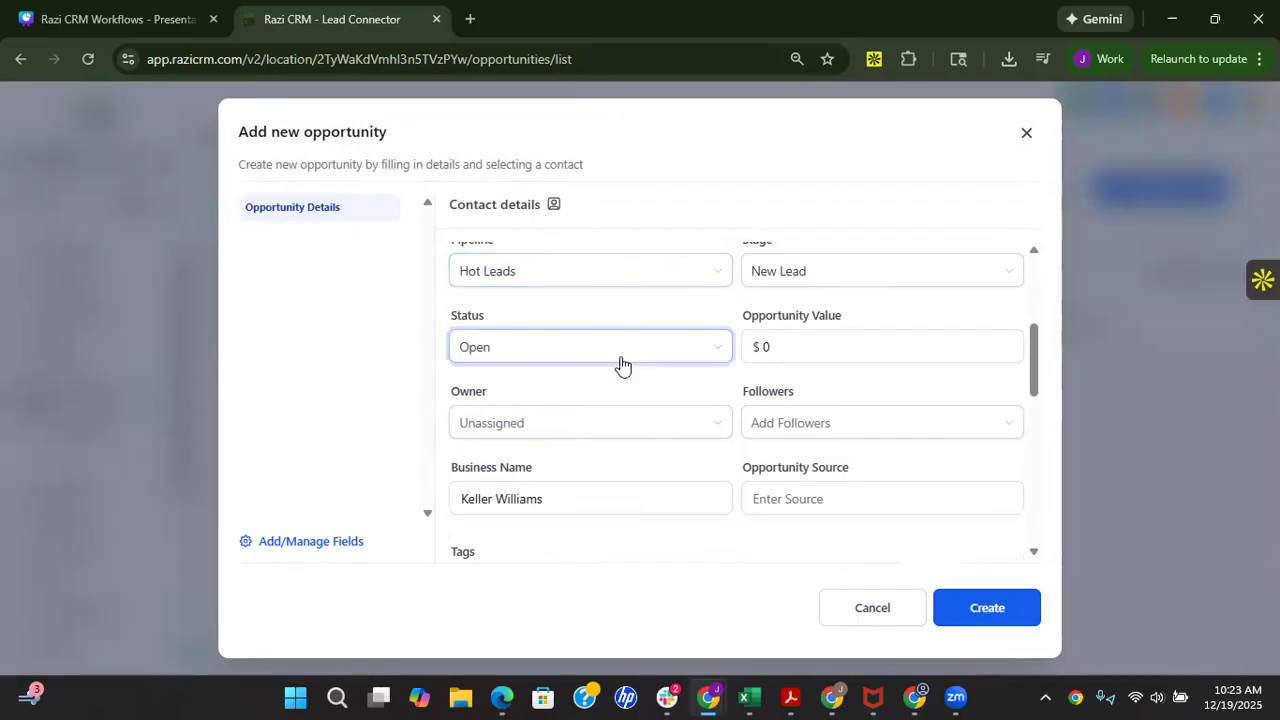
scroll(623, 370, "down", 2)
scroll(684, 362, "down", 3)
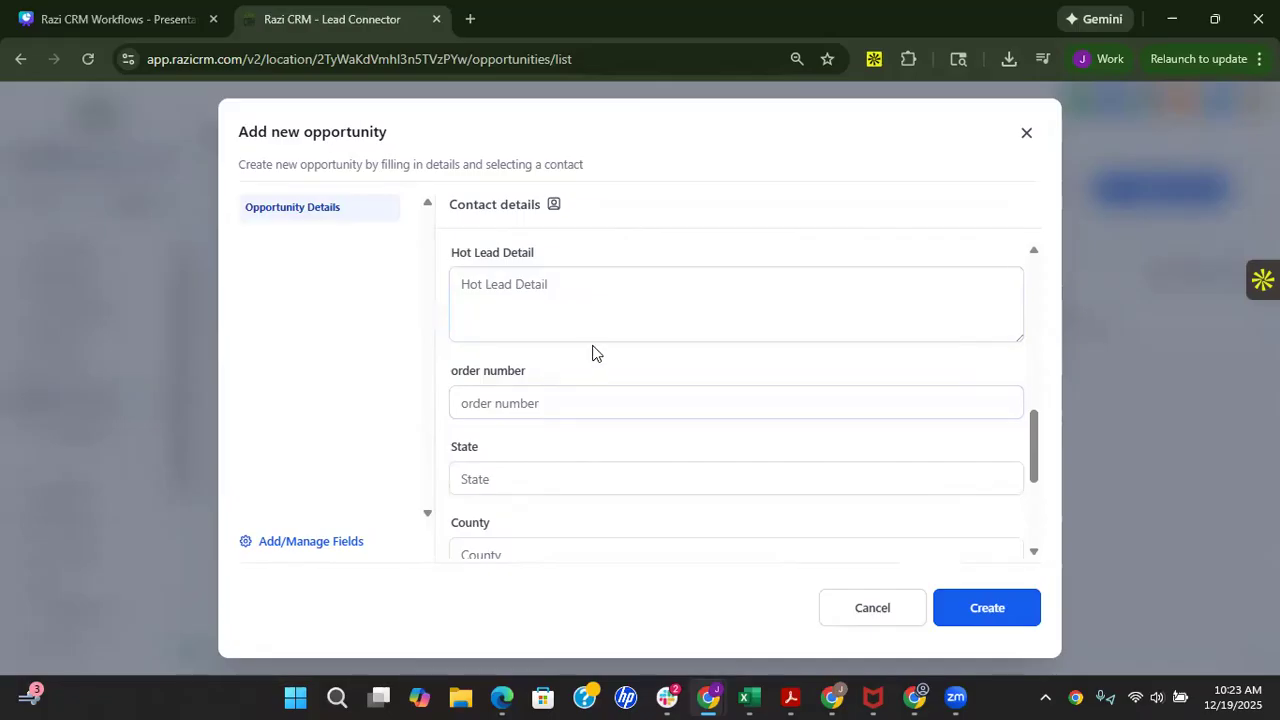
left_click(620, 335)
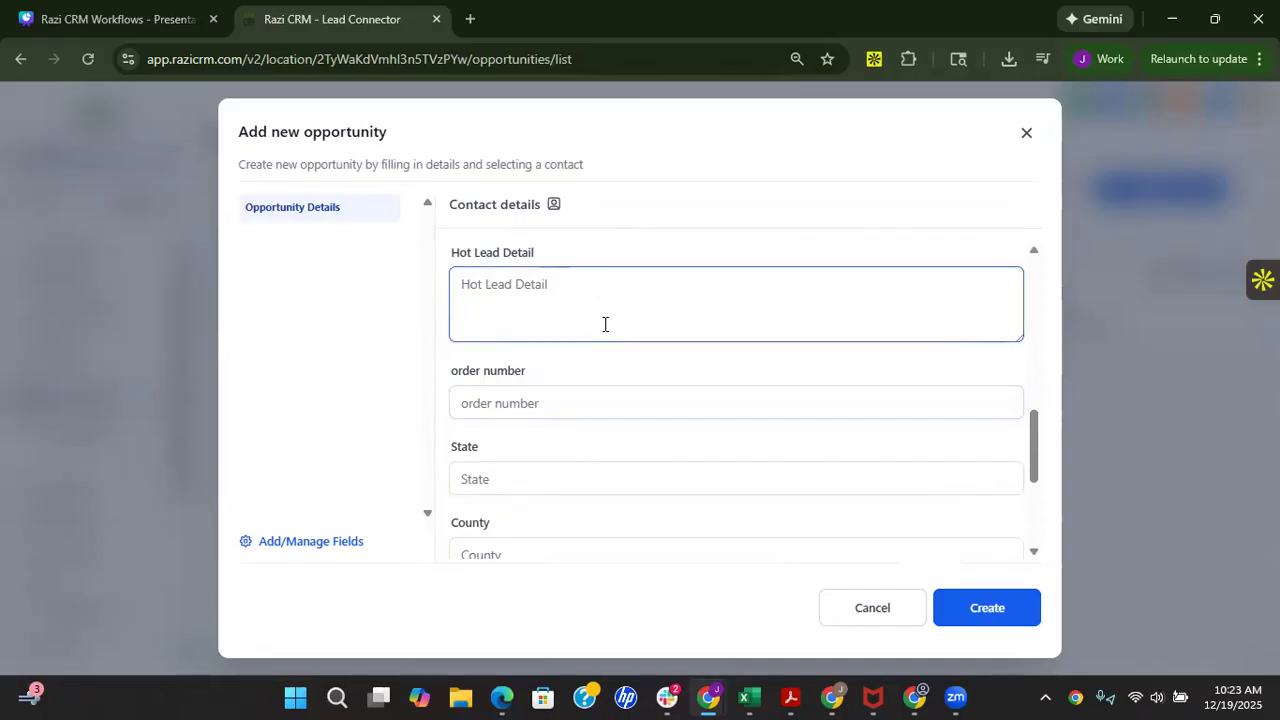
scroll(637, 400, "up", 3)
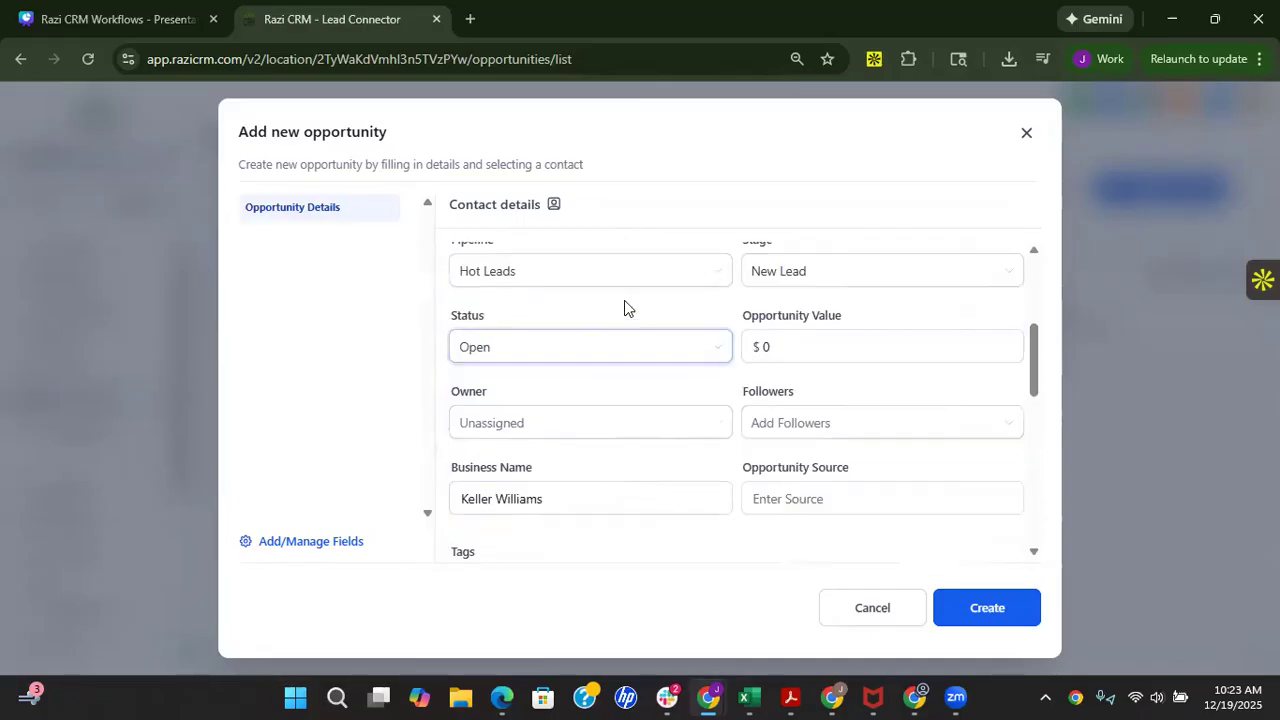
scroll(651, 431, "down", 3)
scroll(648, 438, "down", 3)
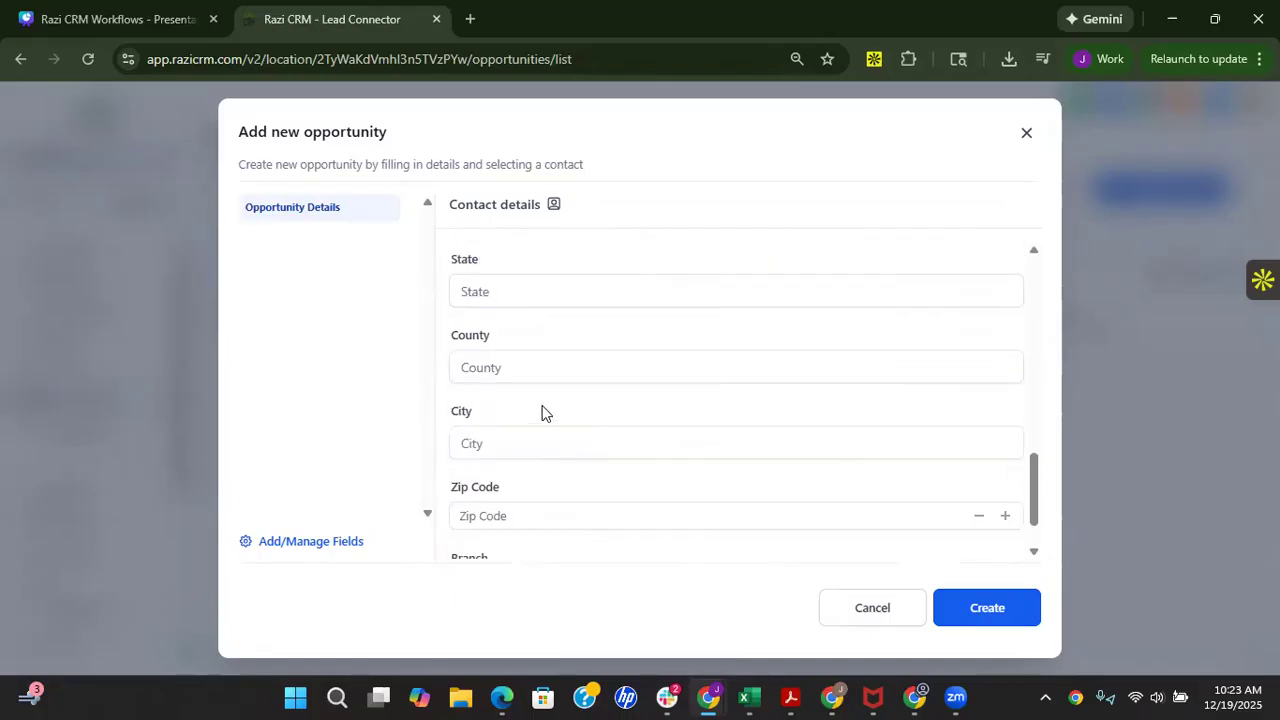
left_click(529, 522)
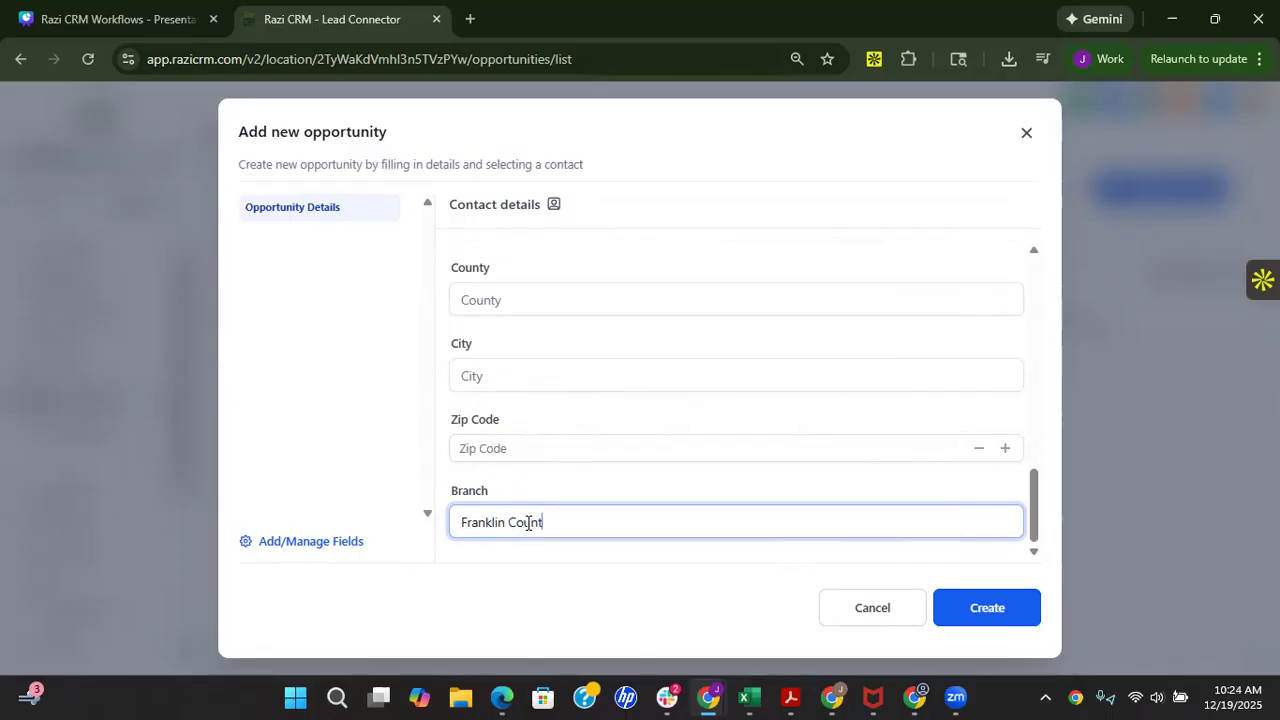
left_click(946, 614)
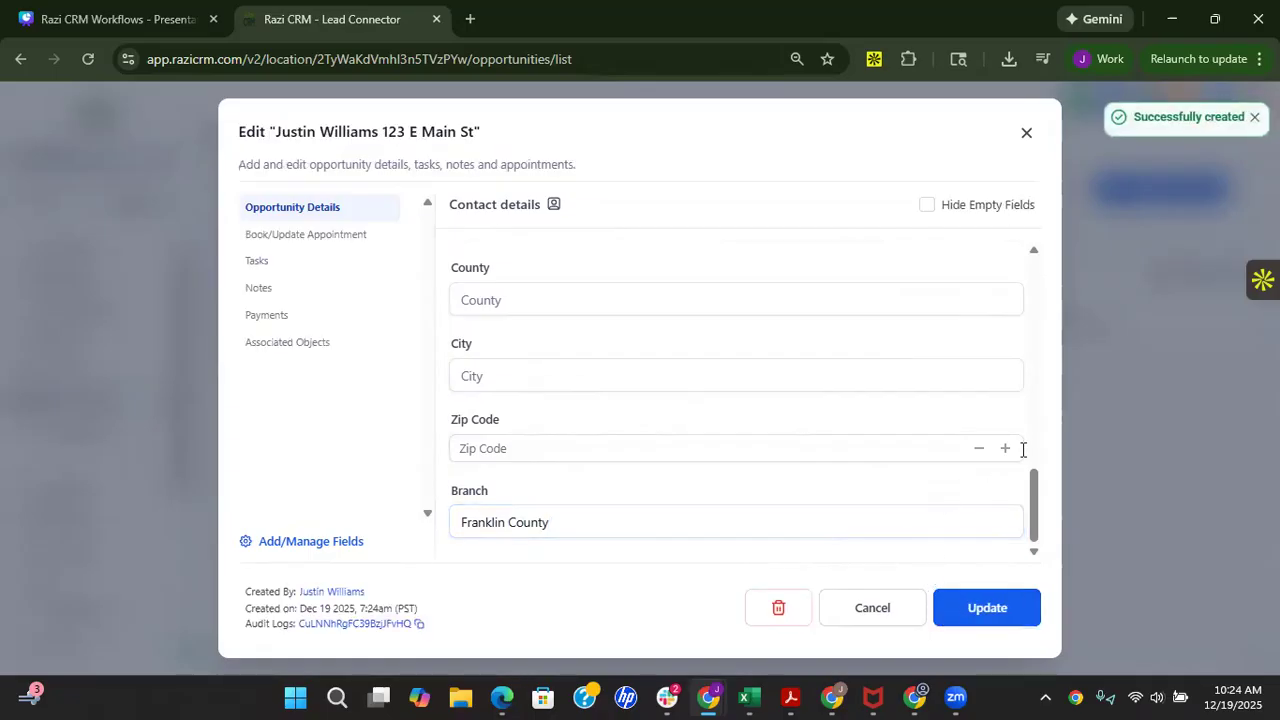
left_click(1026, 133)
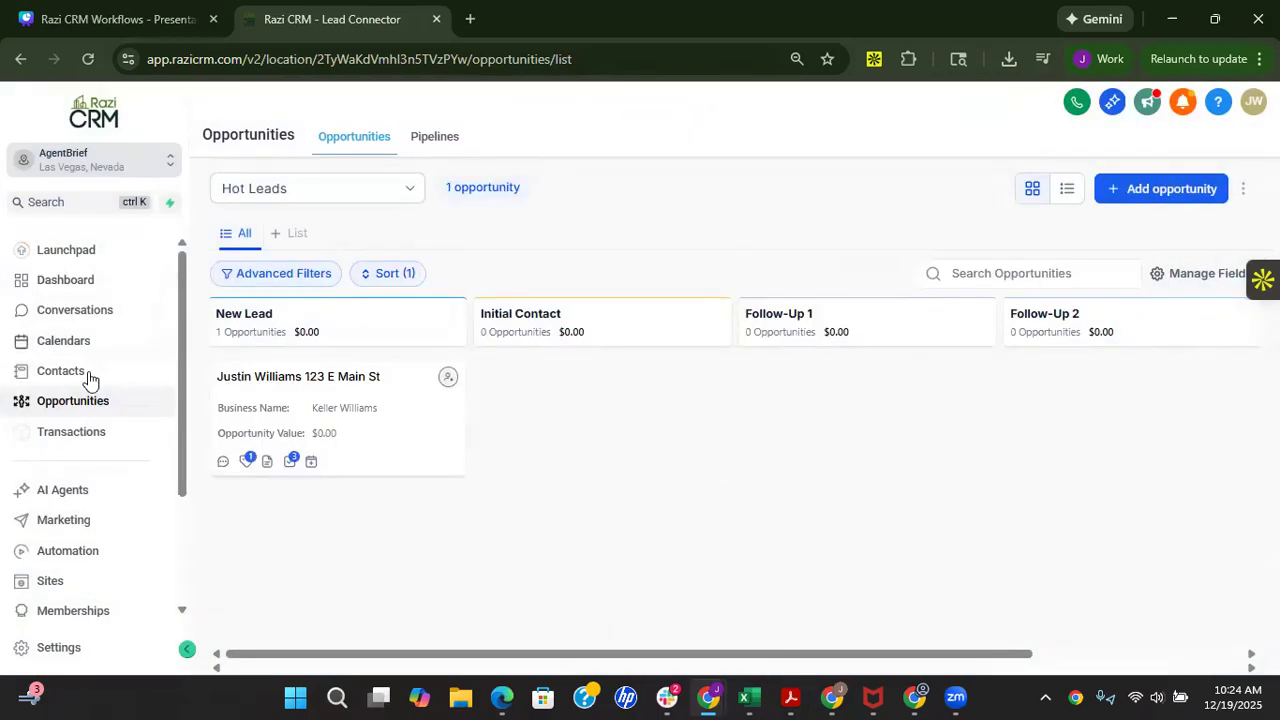
Step: Reopen the Assign Hot Leads to Rep workflow from the automation list and check its execution logs for the test contact
left_click(87, 560)
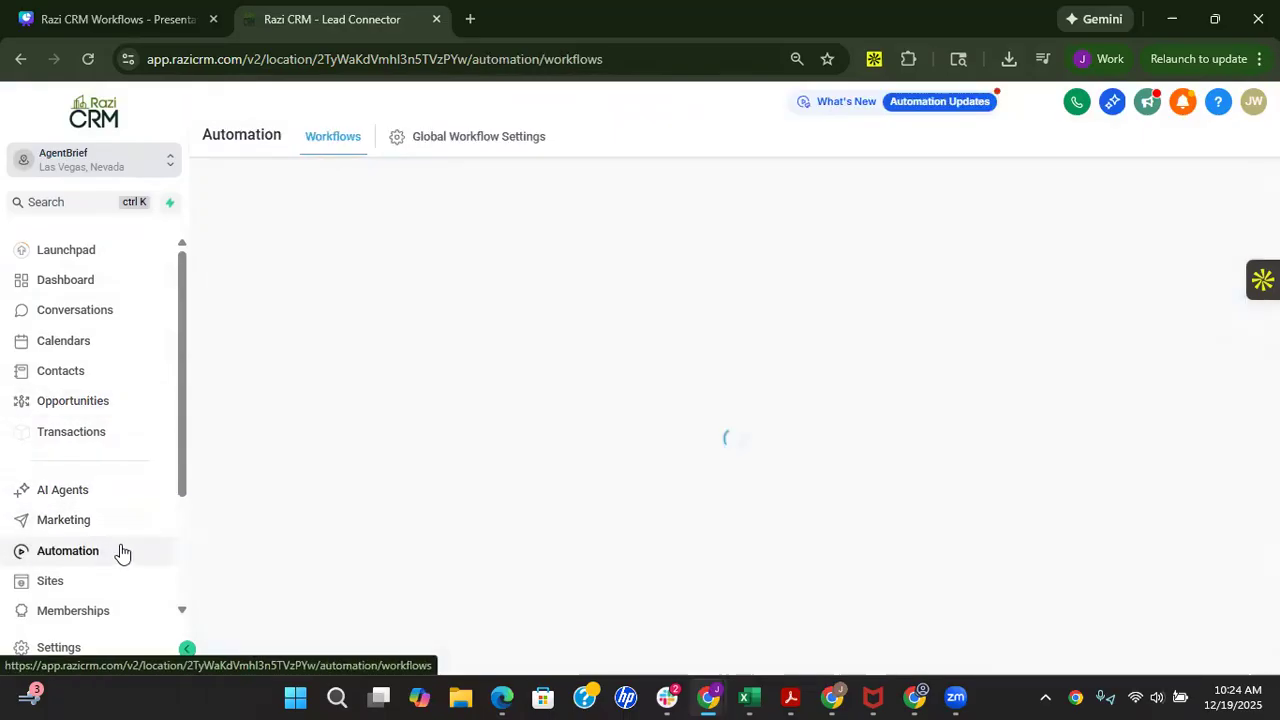
key("ctrl+plus")
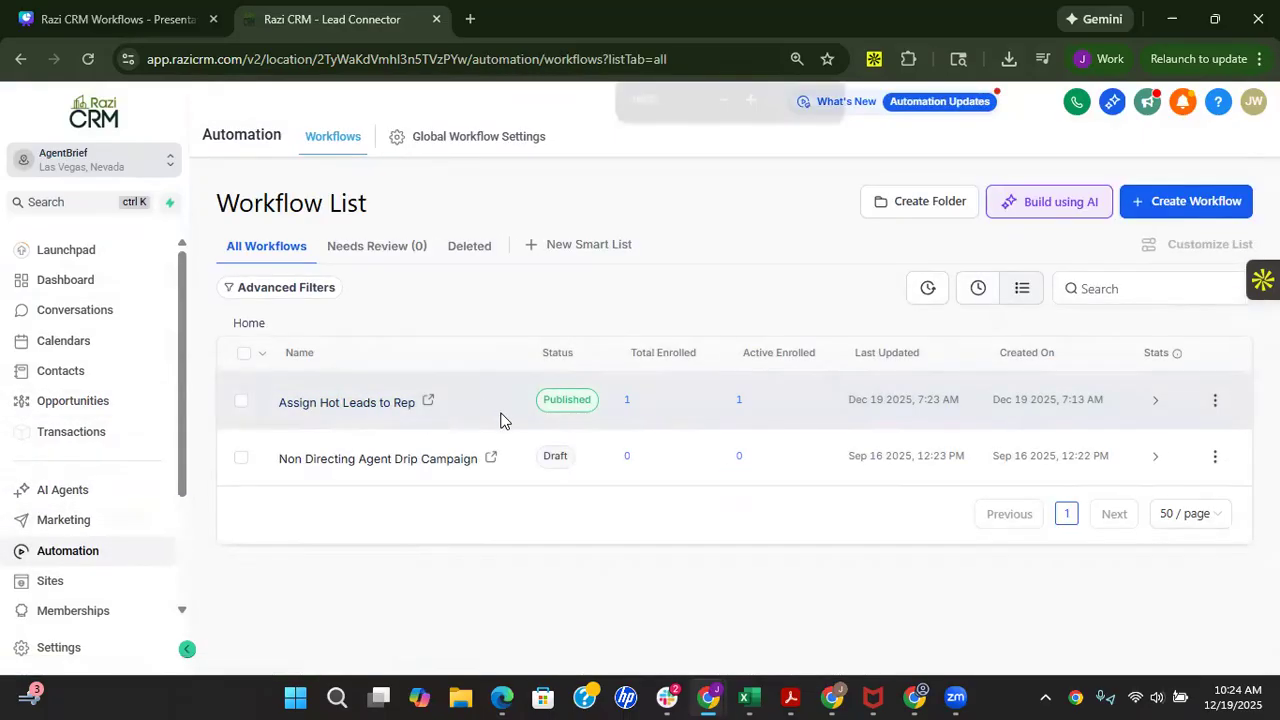
key("ctrl+plus")
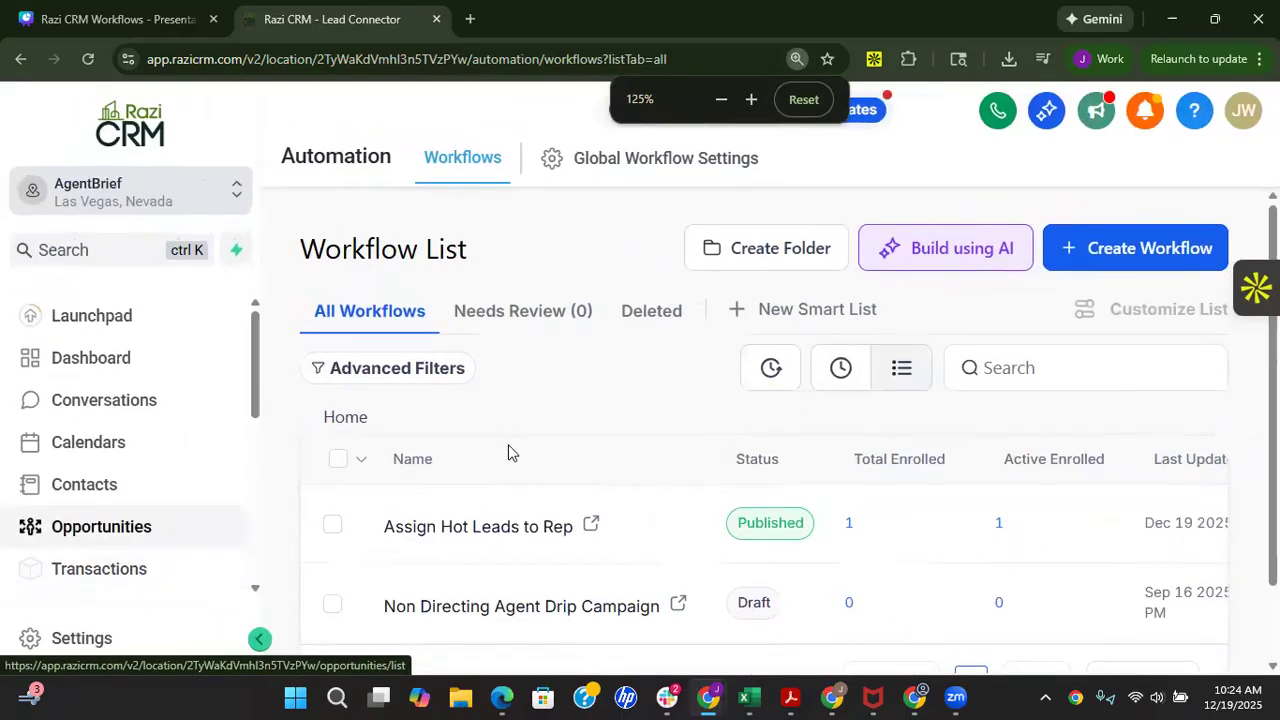
scroll(503, 443, "down", 1)
left_click(626, 442)
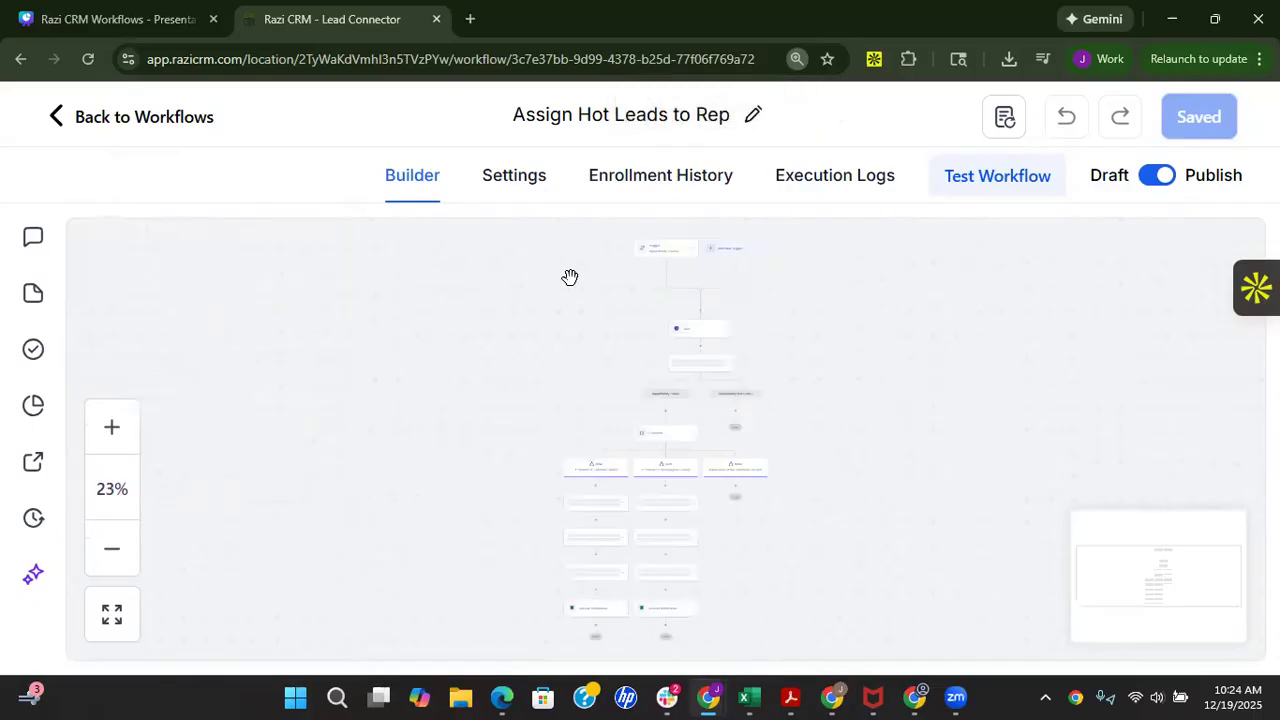
scroll(672, 366, "up", 2)
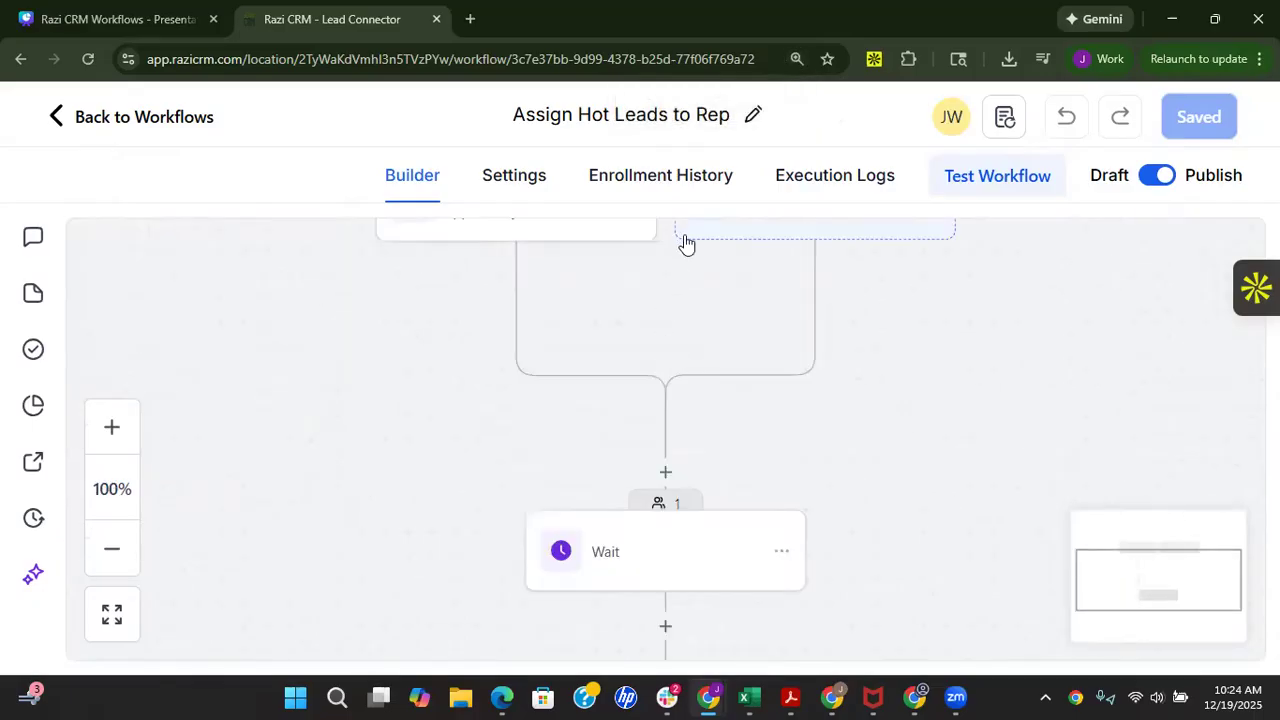
left_click(808, 186)
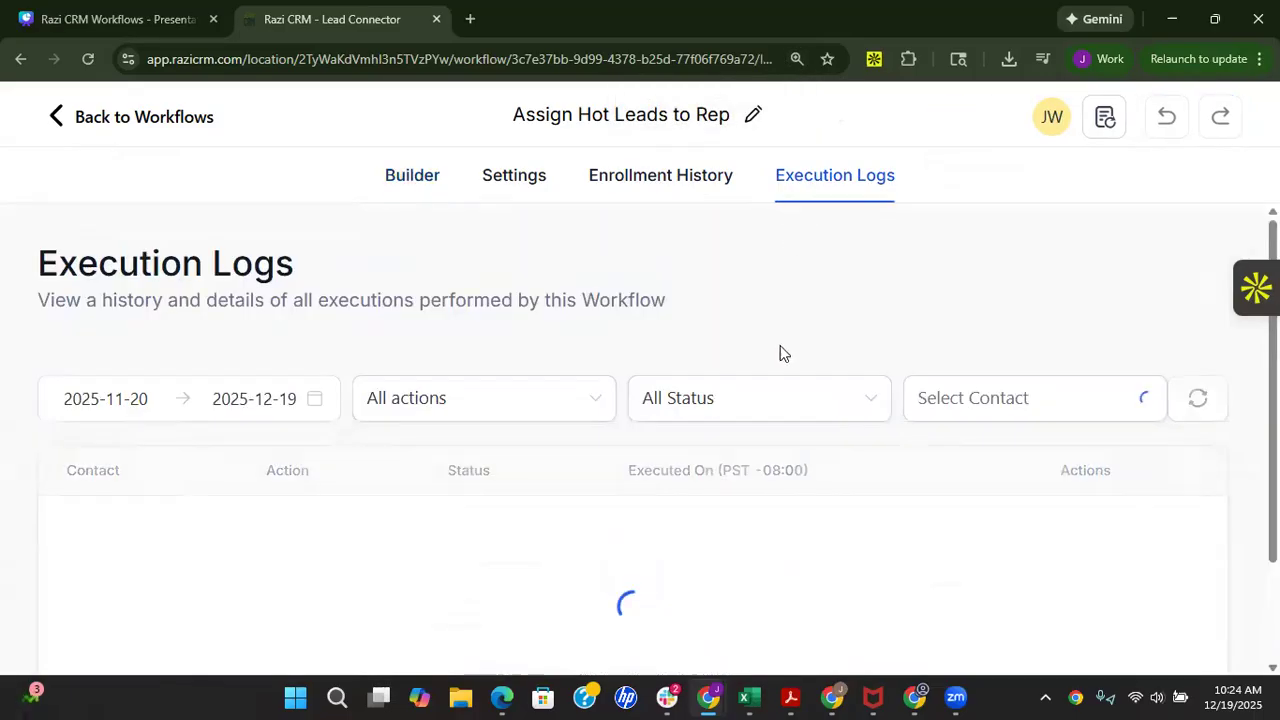
scroll(582, 399, "down", 2)
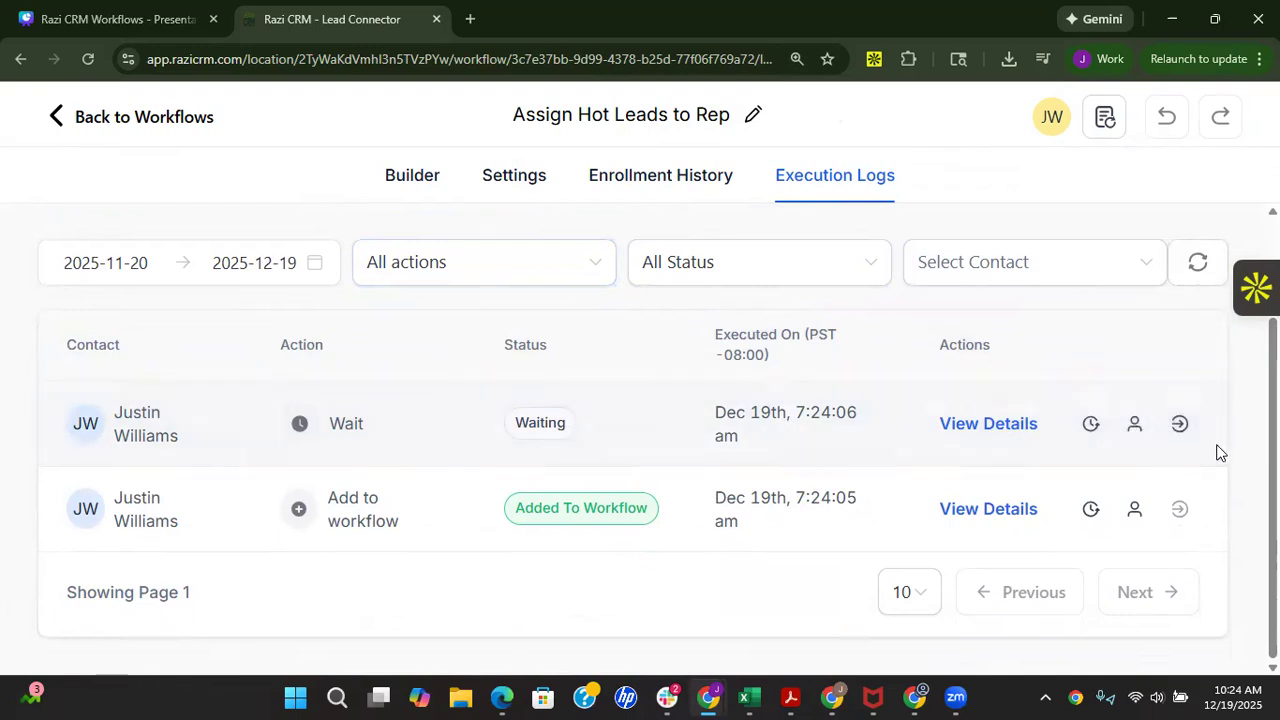
Step: Force the test contact past the Wait action to the next workflow step from the enrollment history
left_click(680, 172)
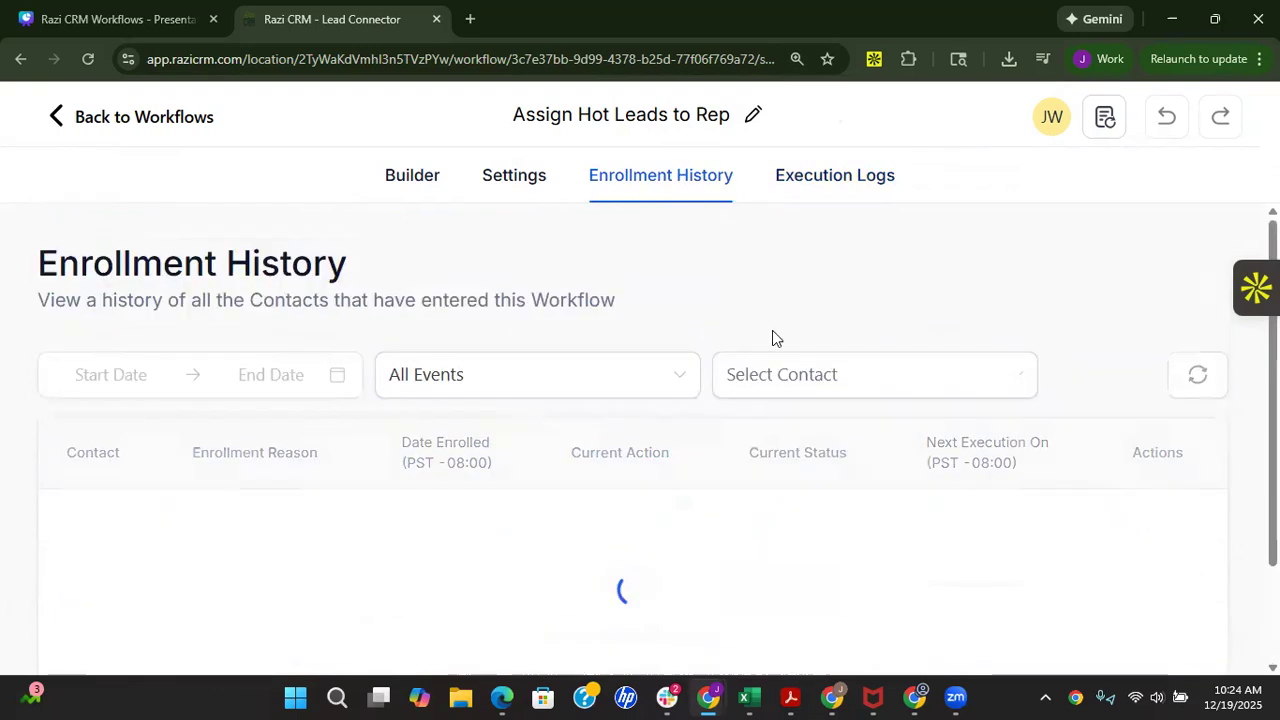
scroll(905, 471, "down", 1)
scroll(905, 471, "down", 1)
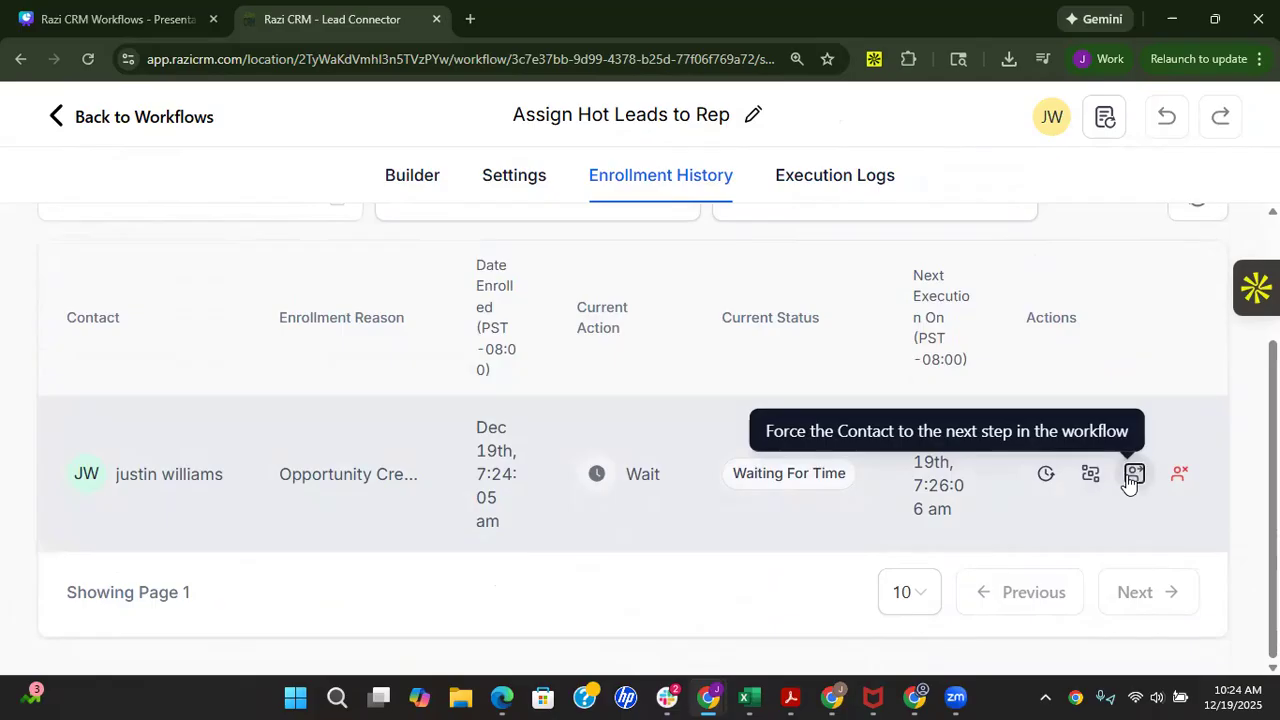
left_click(1133, 475)
left_click(1135, 476)
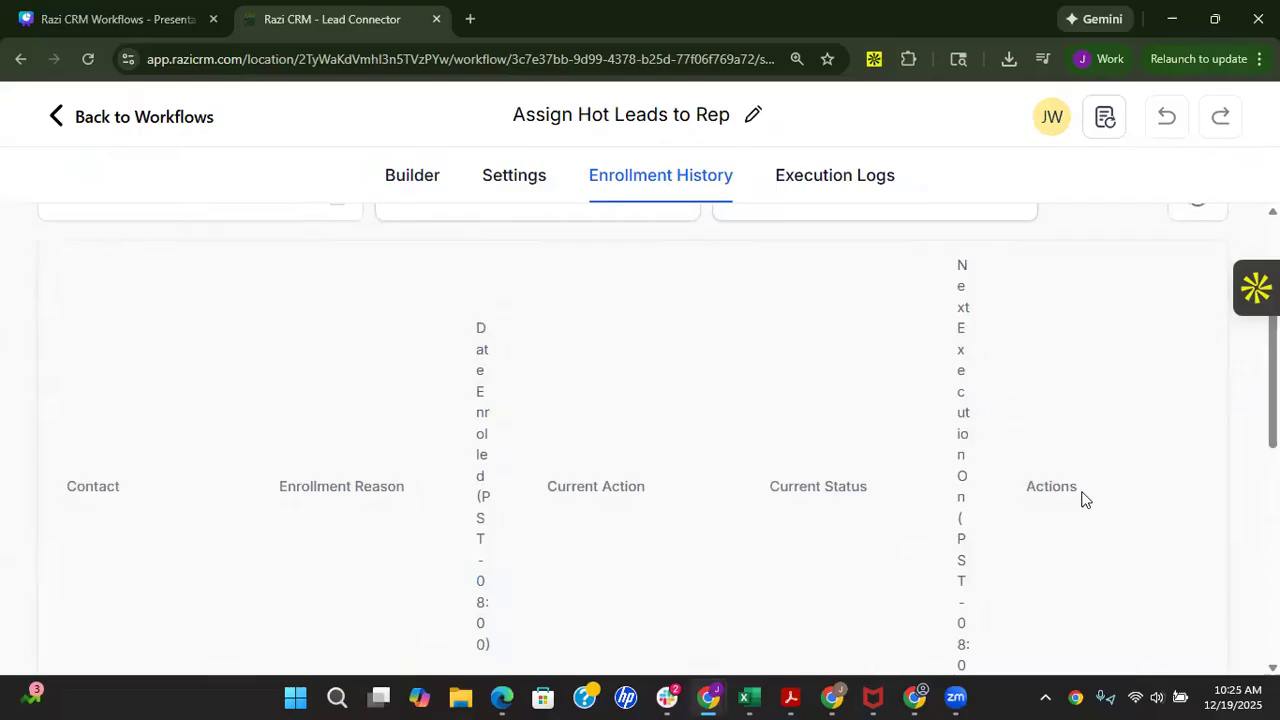
Step: Set the page zoom to 110% and move the test contact on from the Update opportunity action in the enrollment history
scroll(984, 474, "down", 6)
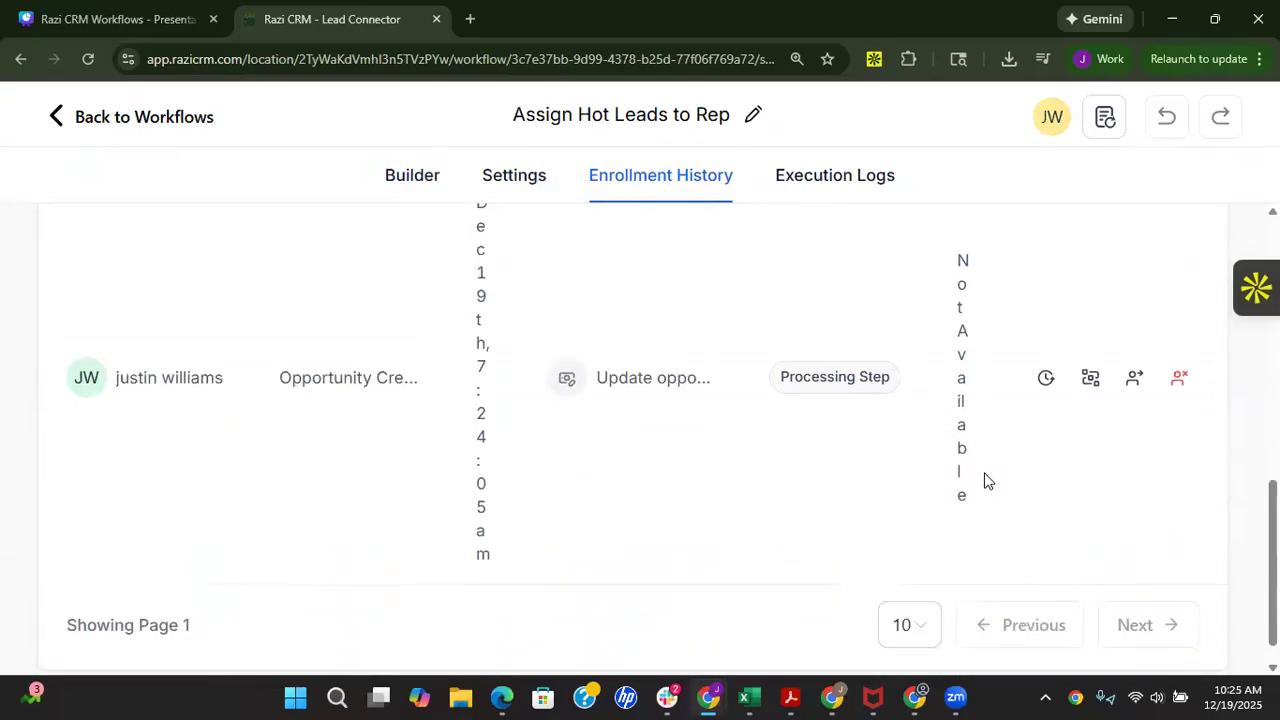
key("ctrl+plus")
key("ctrl+plus")
key("ctrl+minus")
key("ctrl+minus")
key("ctrl+minus")
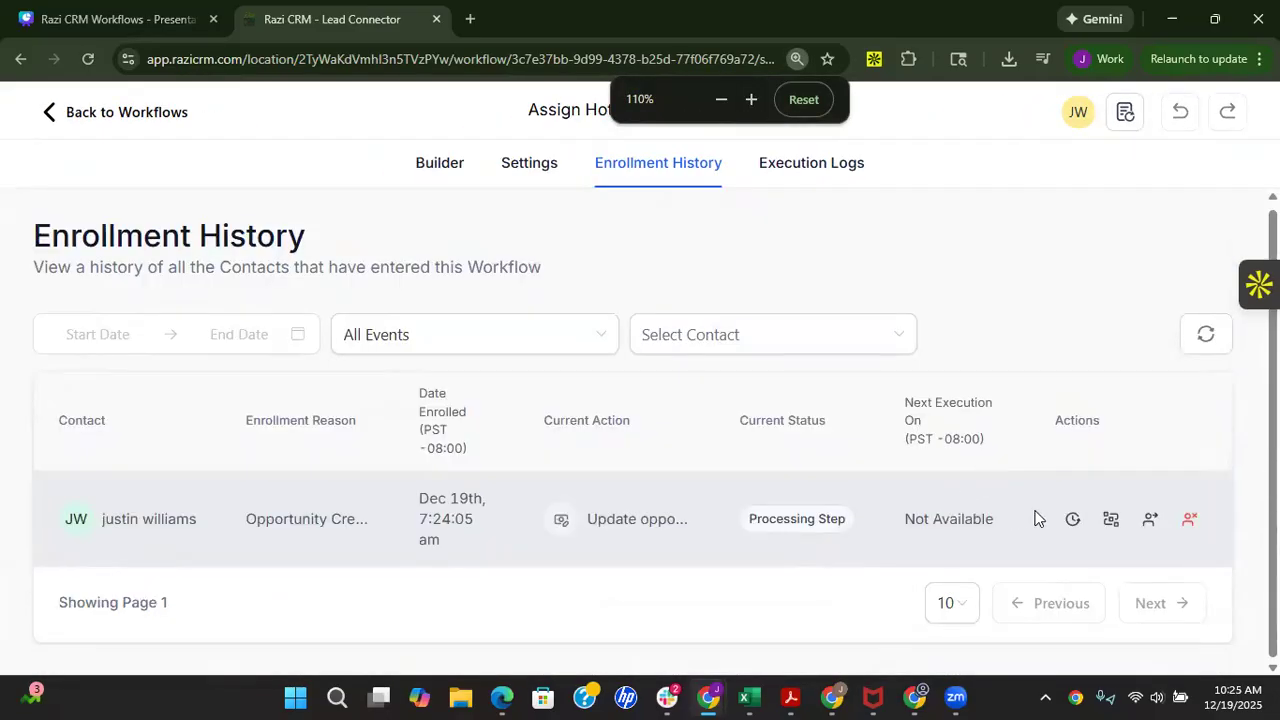
left_click(1150, 520)
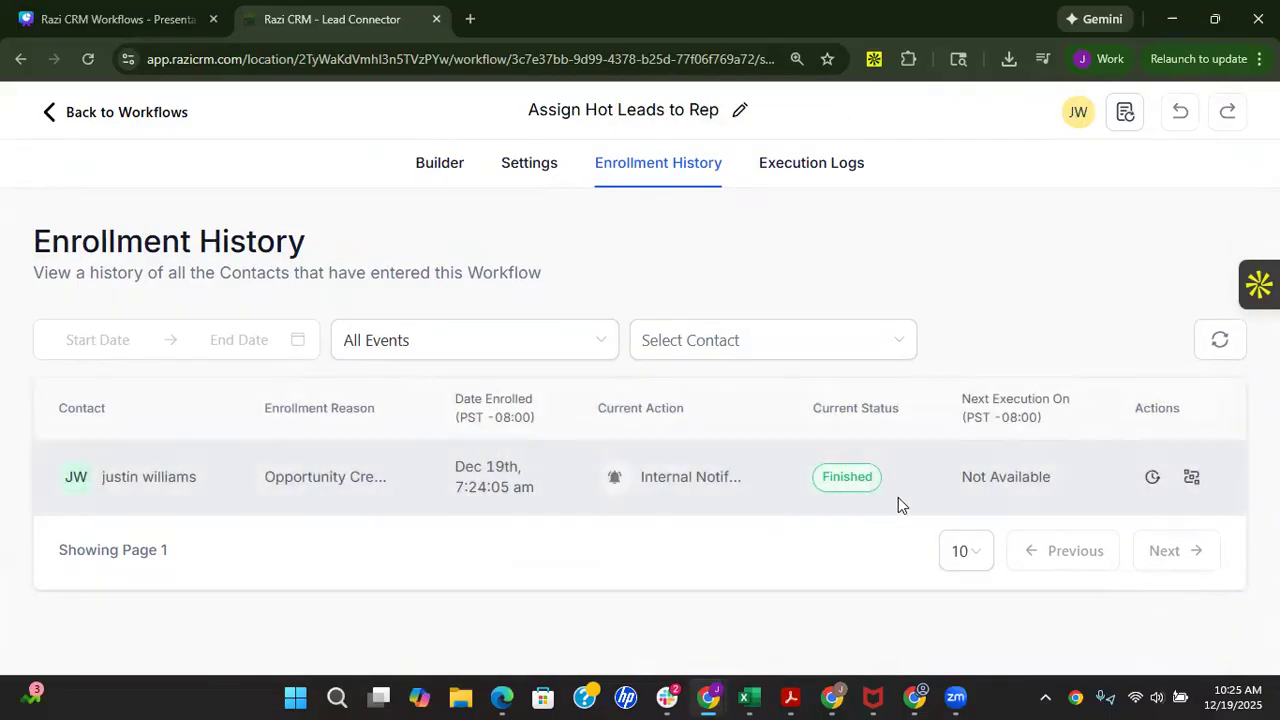
Step: Examine the test contact's execution path along the Franklin County branch down to its end, and return to the enrollment history
left_click(1191, 479)
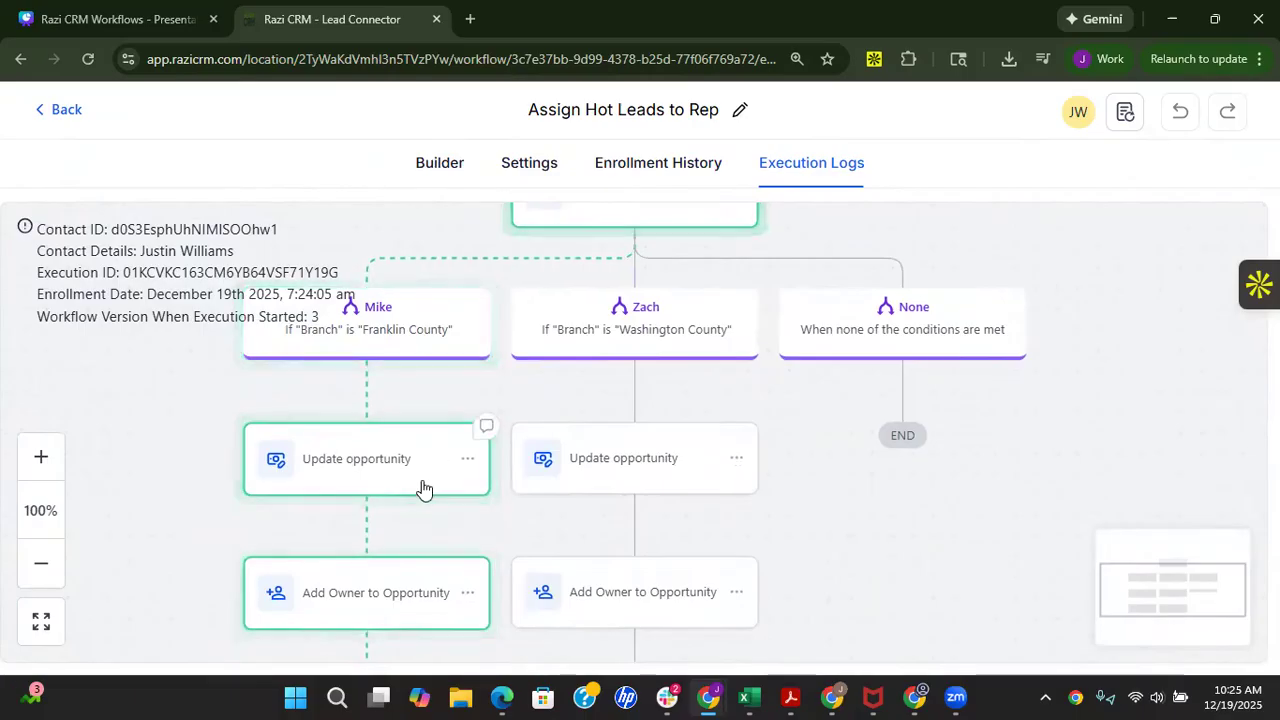
scroll(421, 480, "down", 2)
scroll(417, 520, "down", 2)
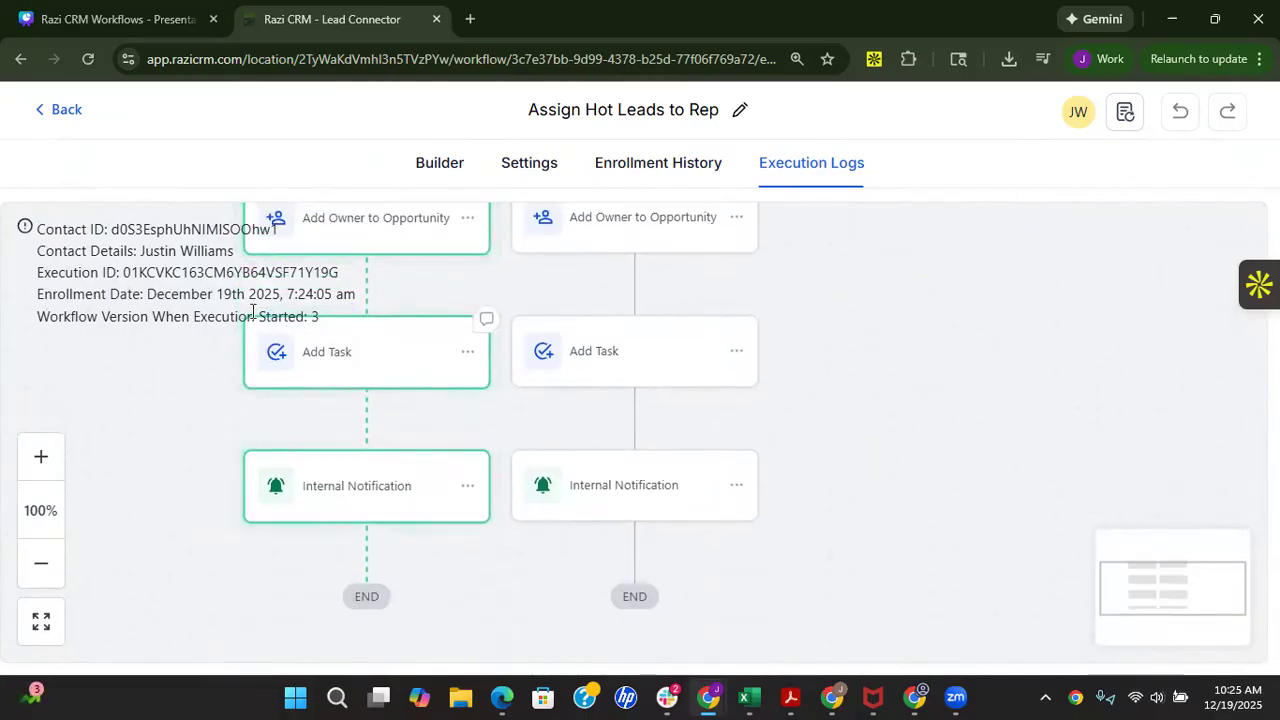
left_click(60, 117)
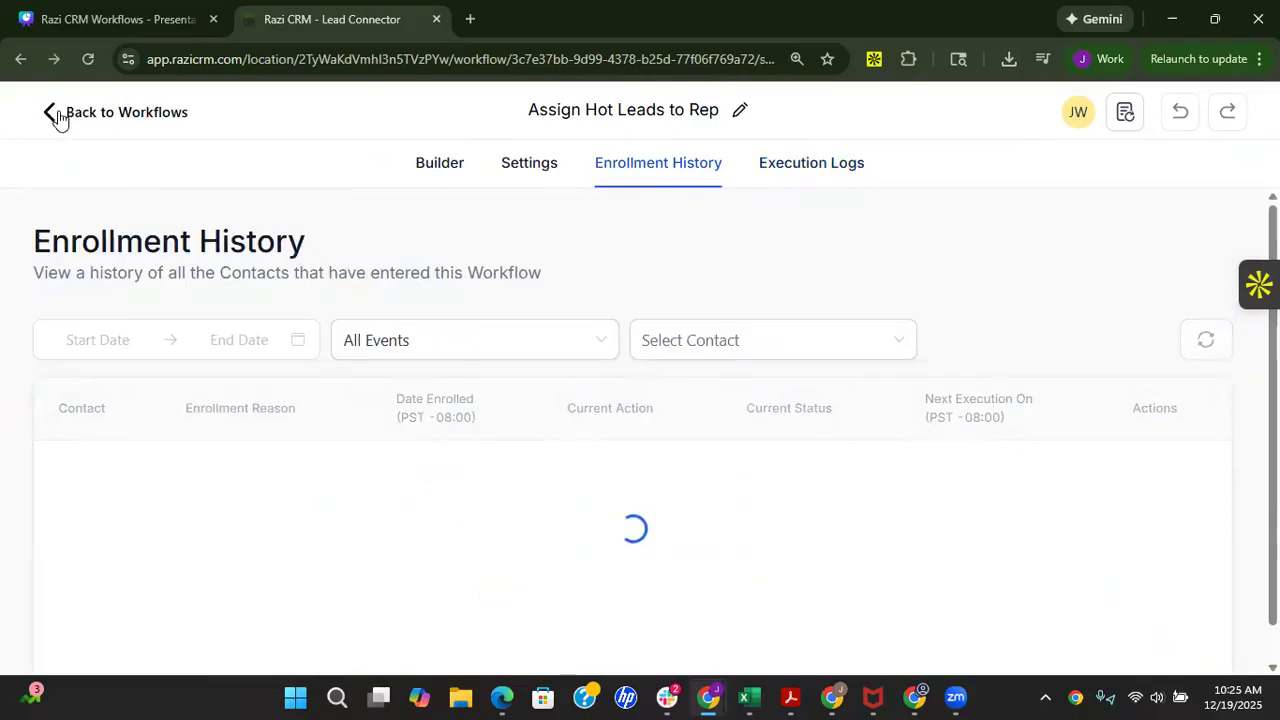
Step: Leave the workflow and show Mike's Pipeline in the opportunities board
left_click(60, 117)
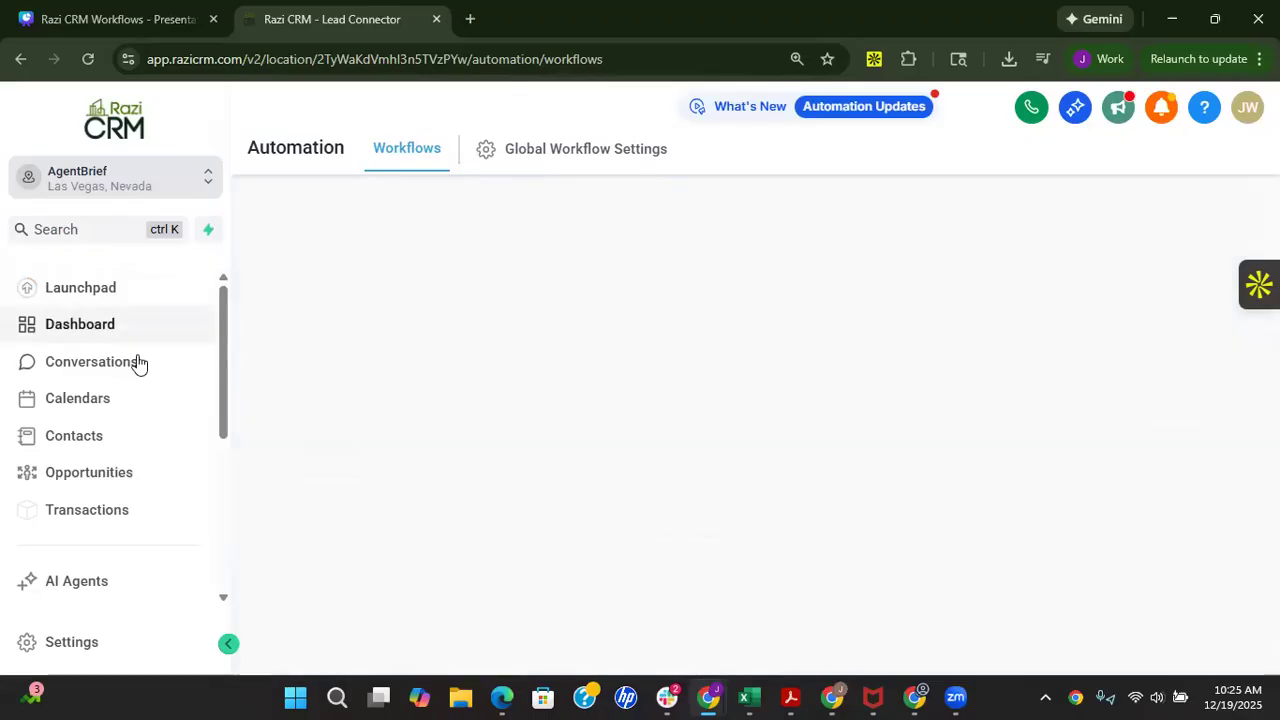
left_click(117, 474)
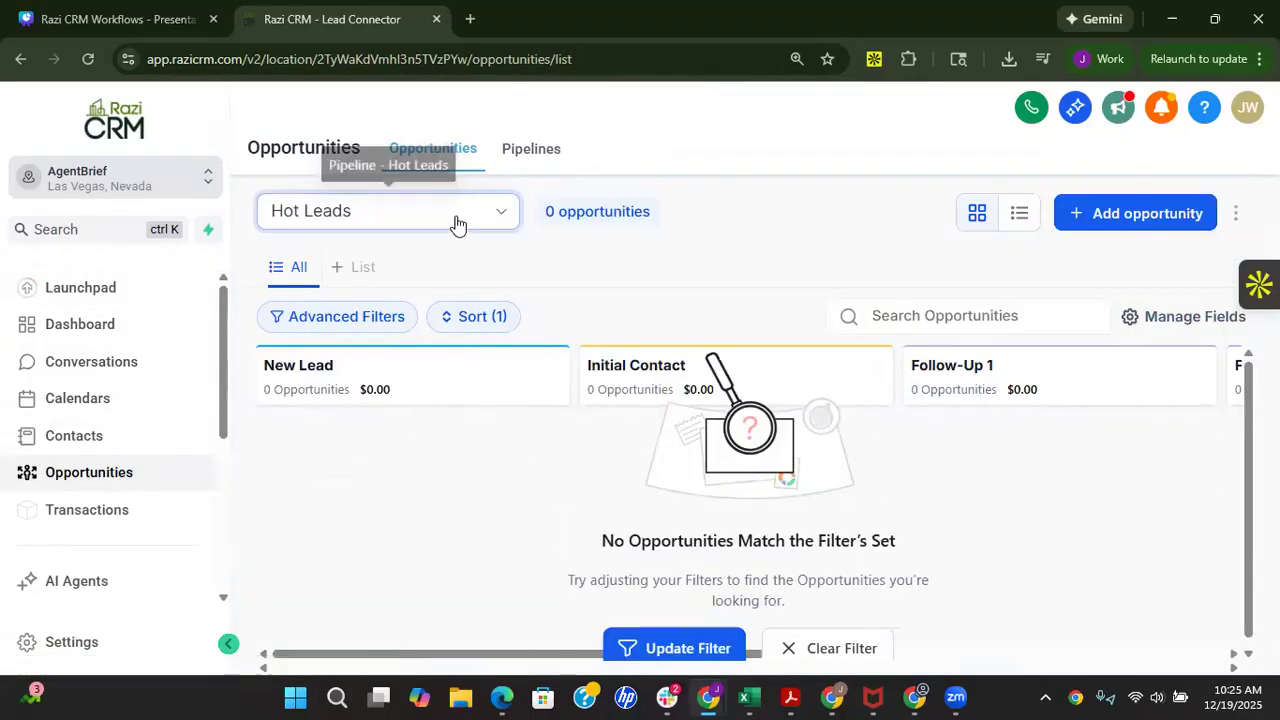
left_click(443, 218)
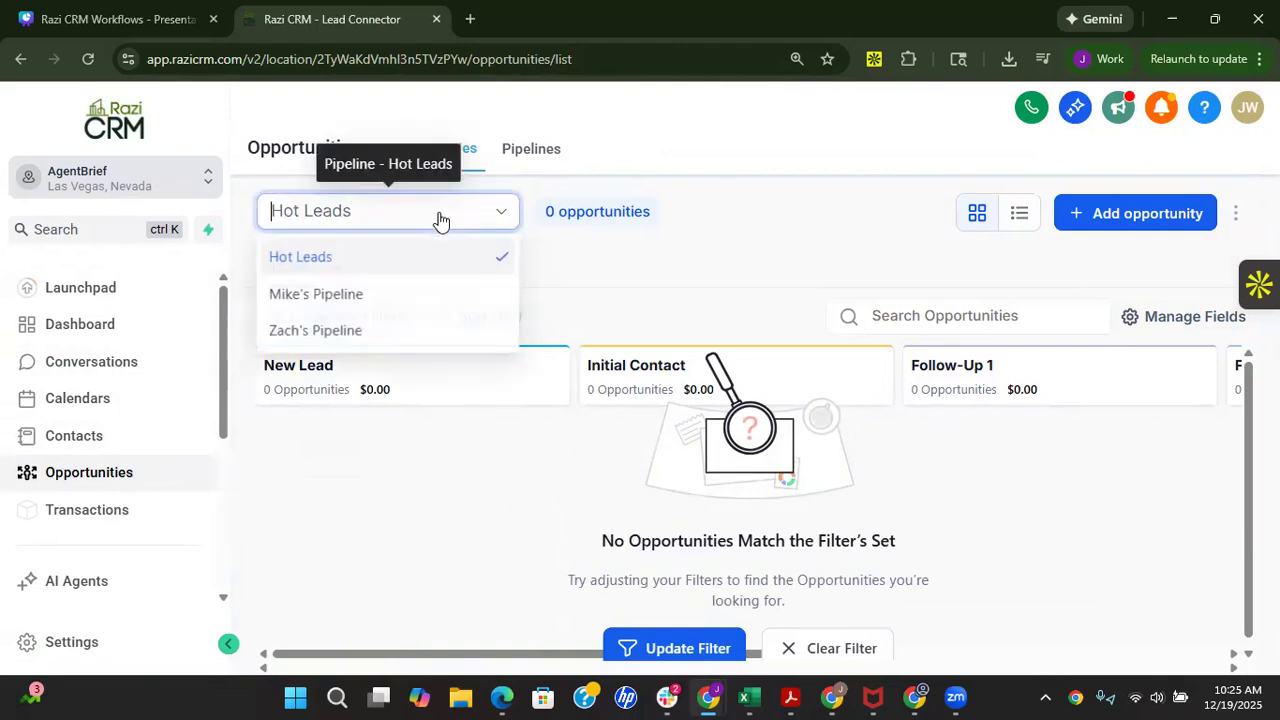
left_click(414, 296)
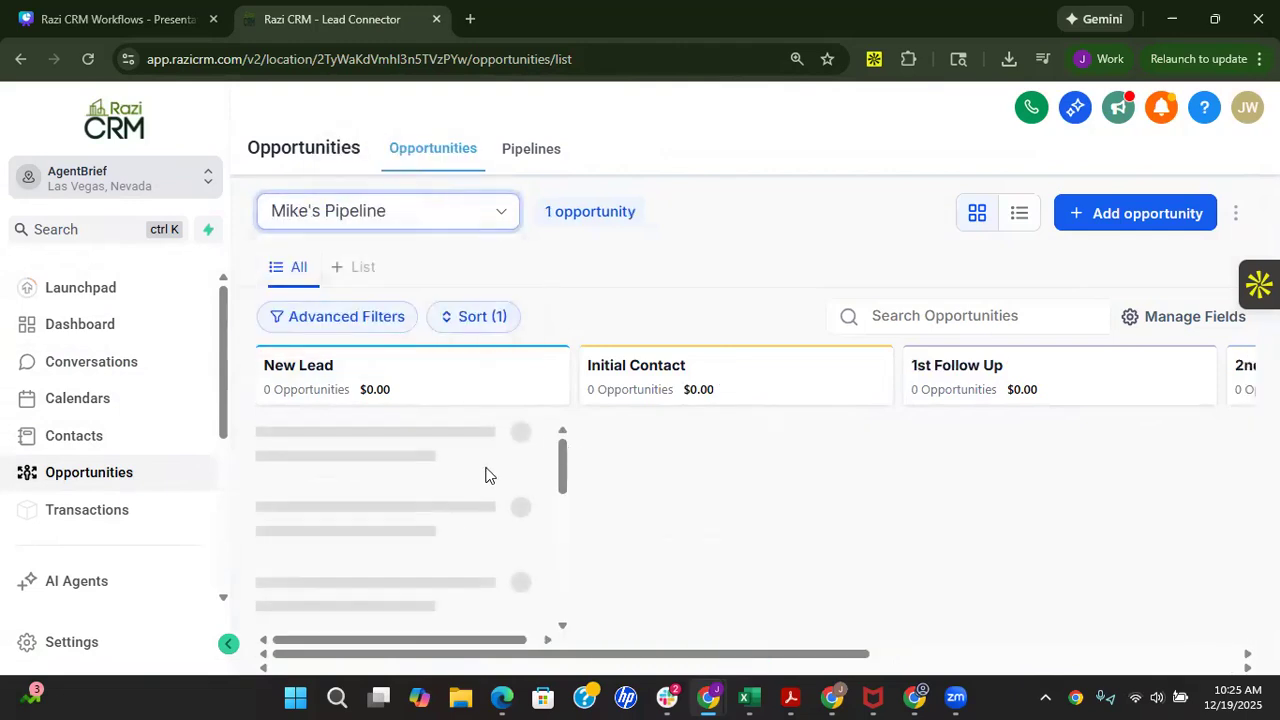
Step: Open the New Lead opportunity in the pipeline, check its assigned tasks and close its details
left_click(507, 500)
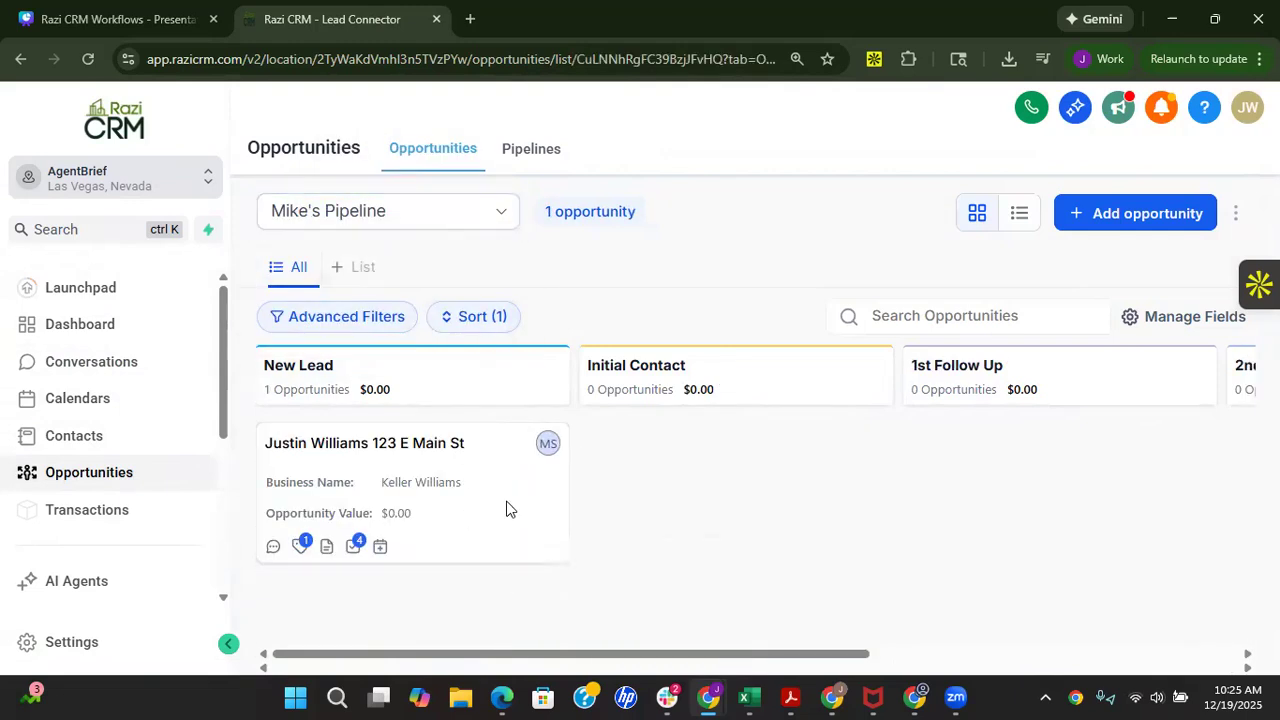
left_click(172, 301)
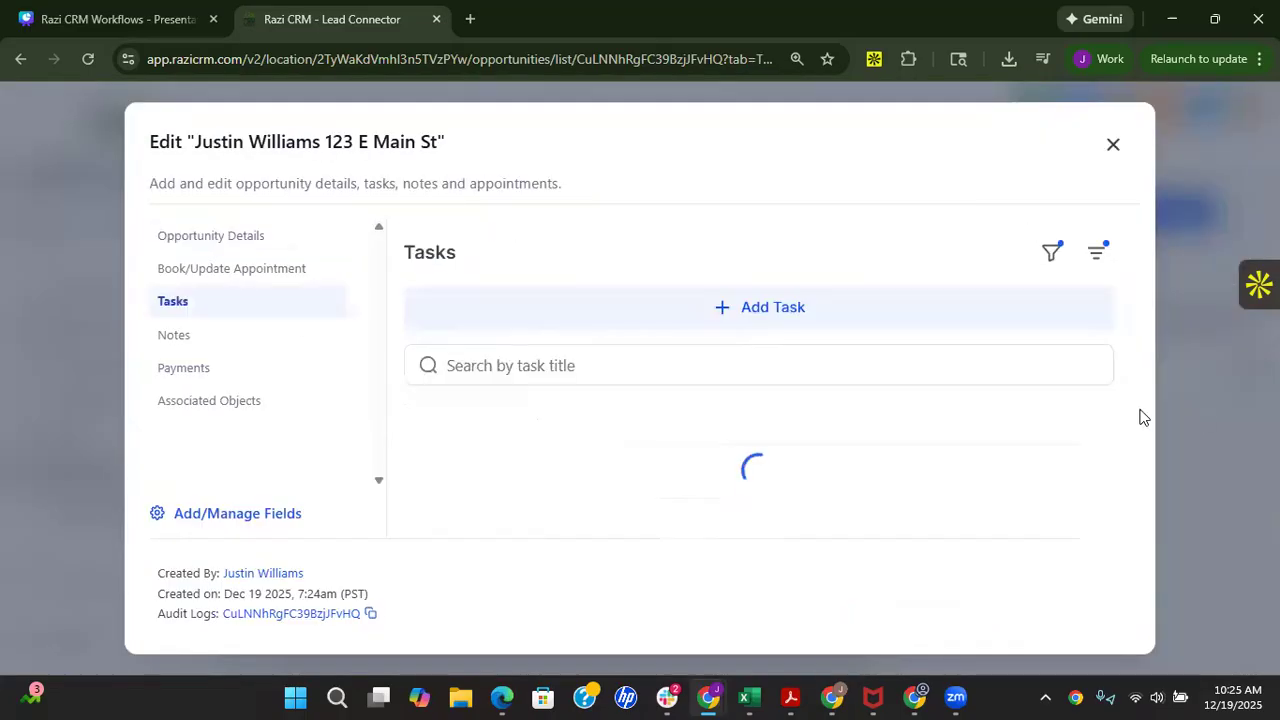
scroll(688, 433, "up", 1)
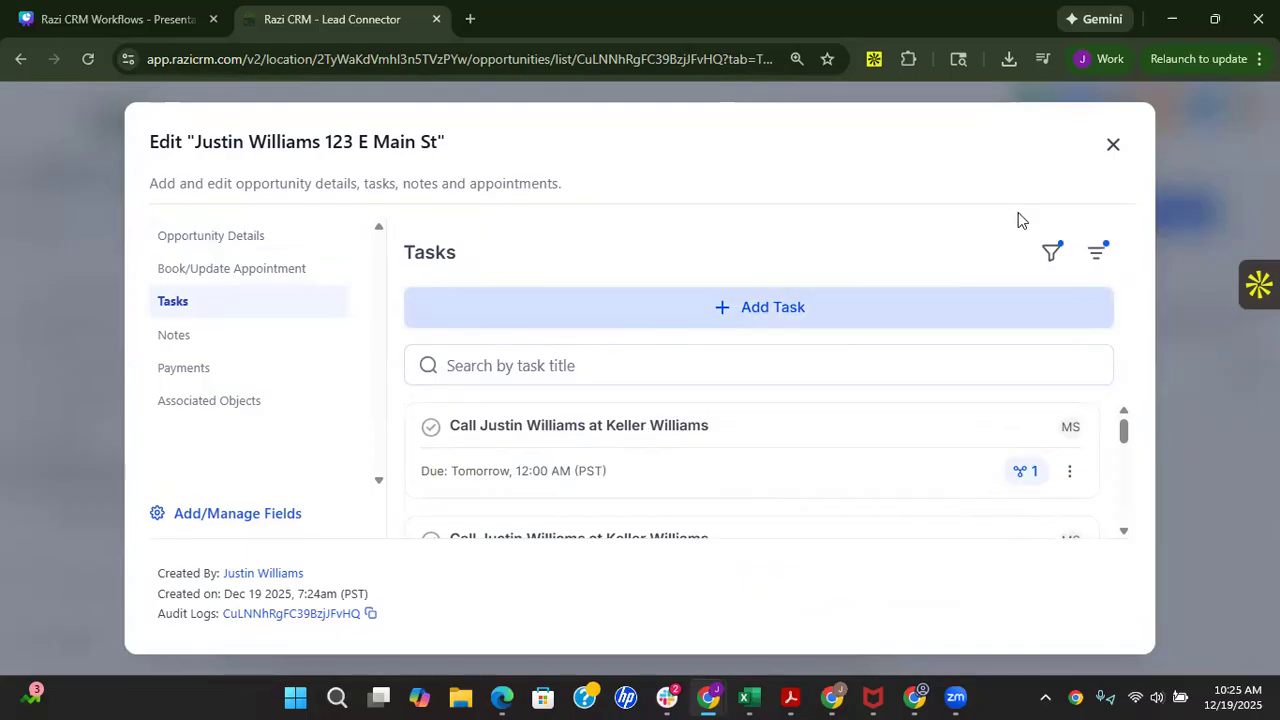
left_click(1112, 147)
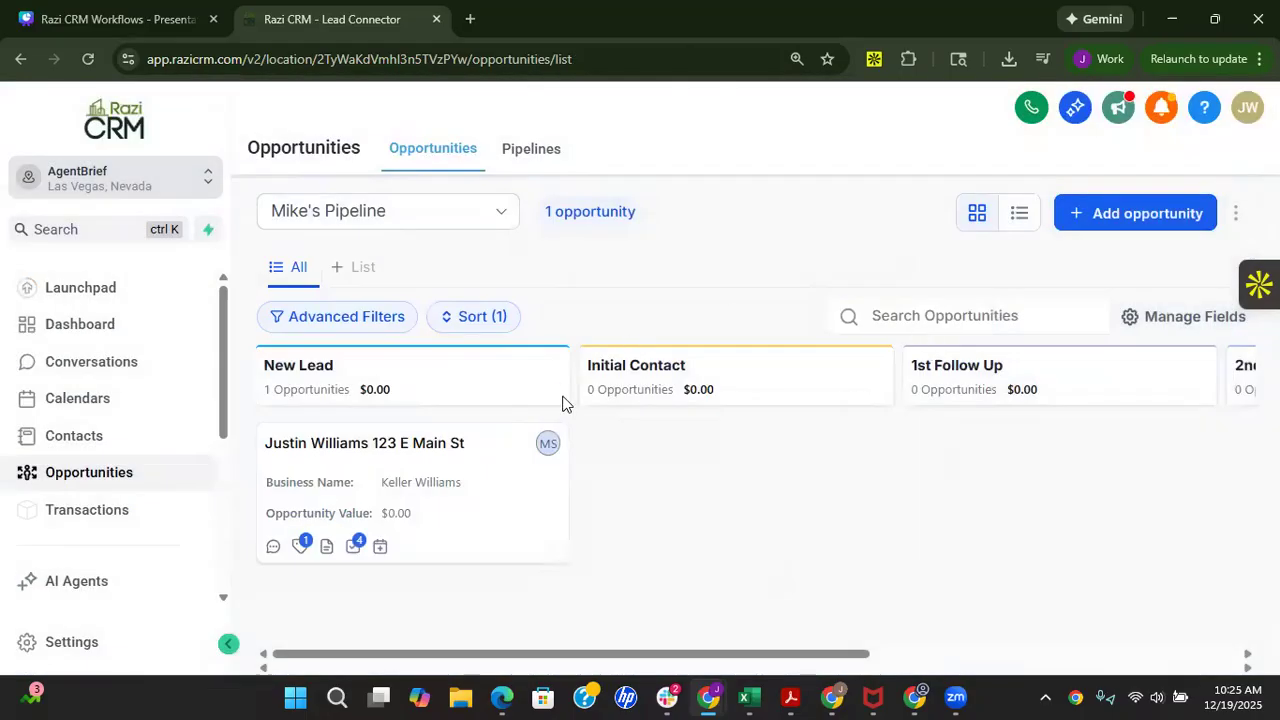
Step: Switch to the Razi CRM Workflows presentation in Canva and show its first page
left_click(140, 18)
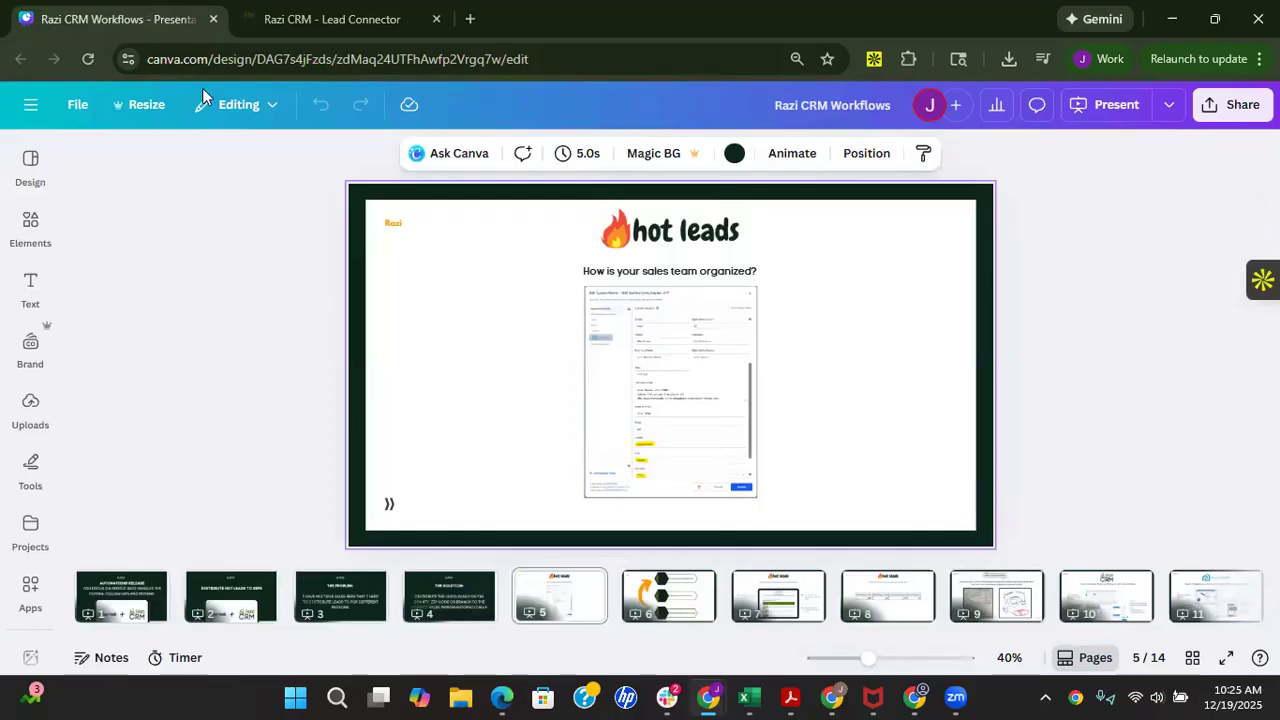
left_click(125, 588)
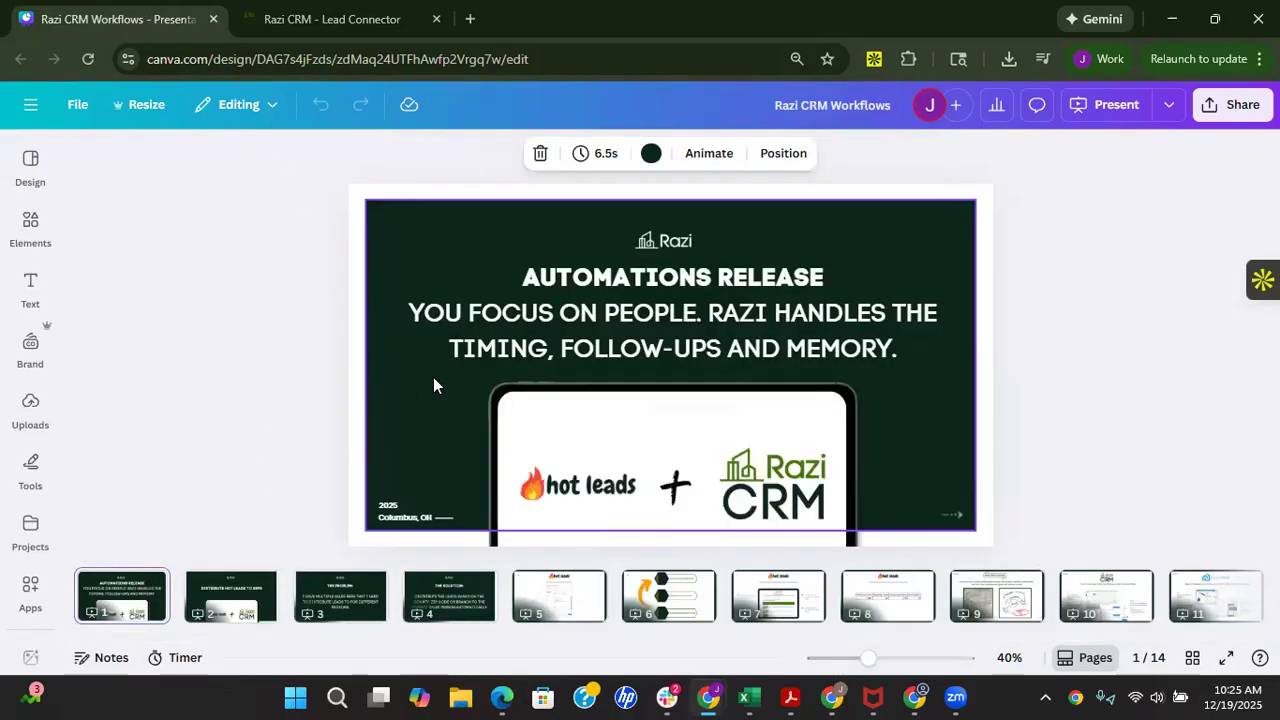